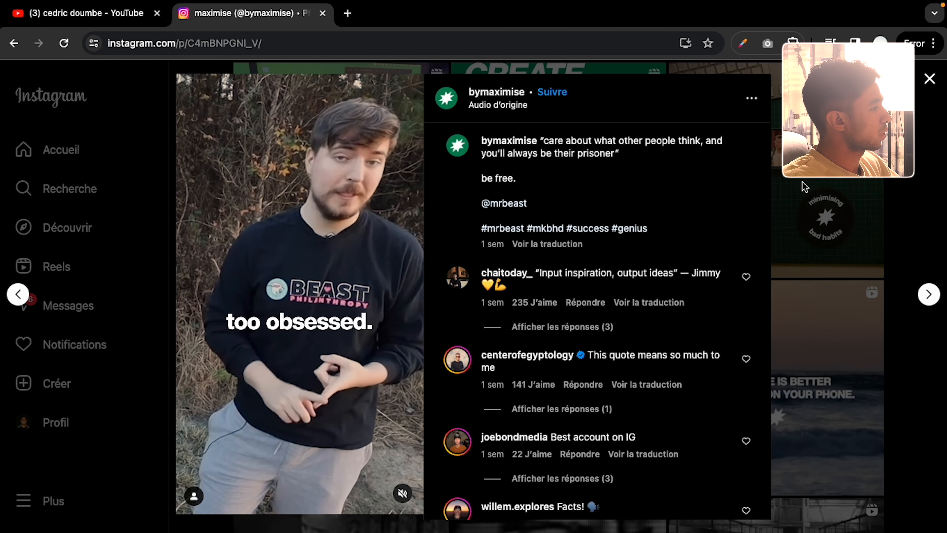
# Step: Browse the bymaximise Instagram reels, viewing the one with the vintage television and the Steve Jobs laptop one
pyautogui.scroll(-10, 804, 187)
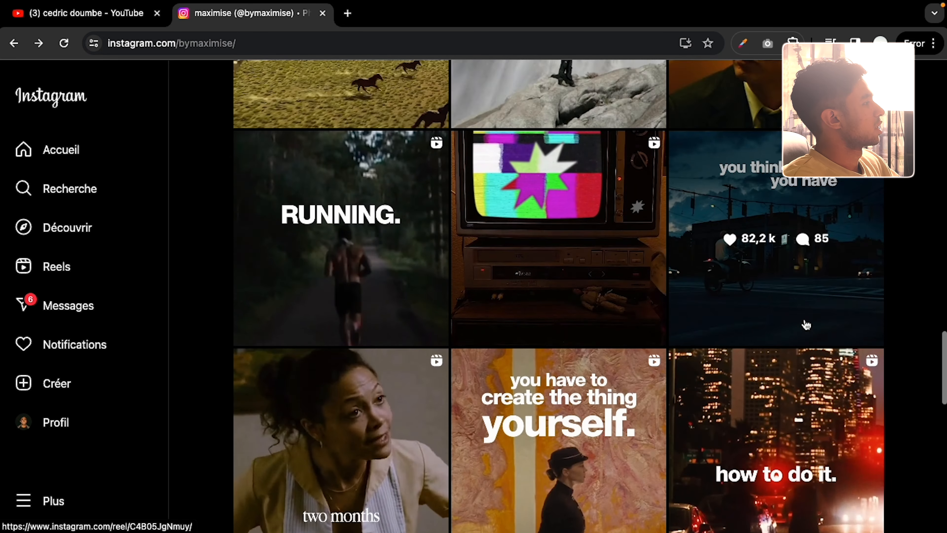
pyautogui.scroll(-2, 805, 324)
pyautogui.click(596, 217)
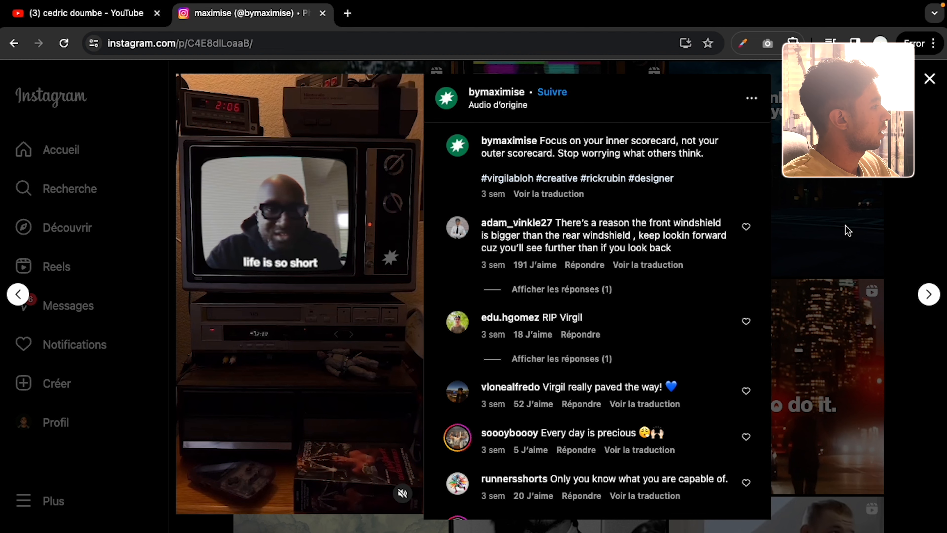
pyautogui.press('Escape')
pyautogui.click(543, 392)
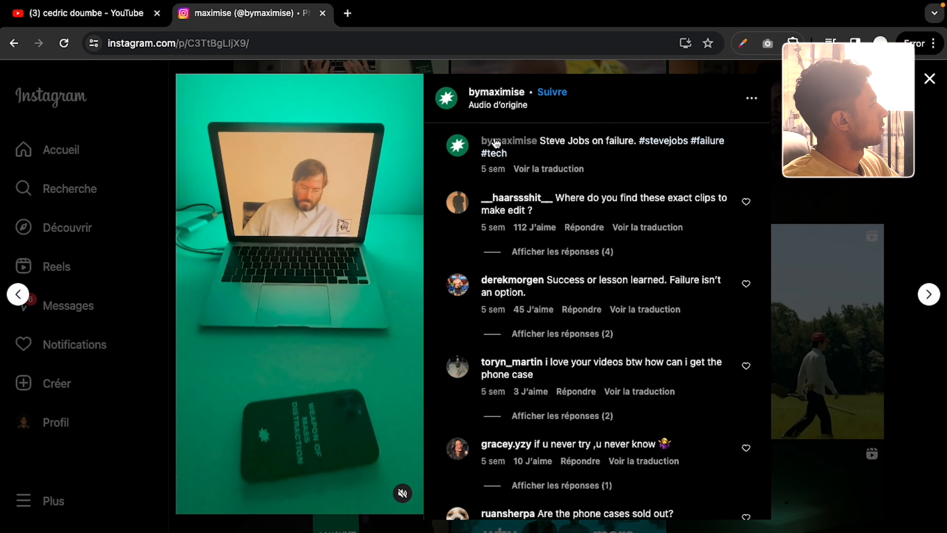
pyautogui.moveTo(495, 144)
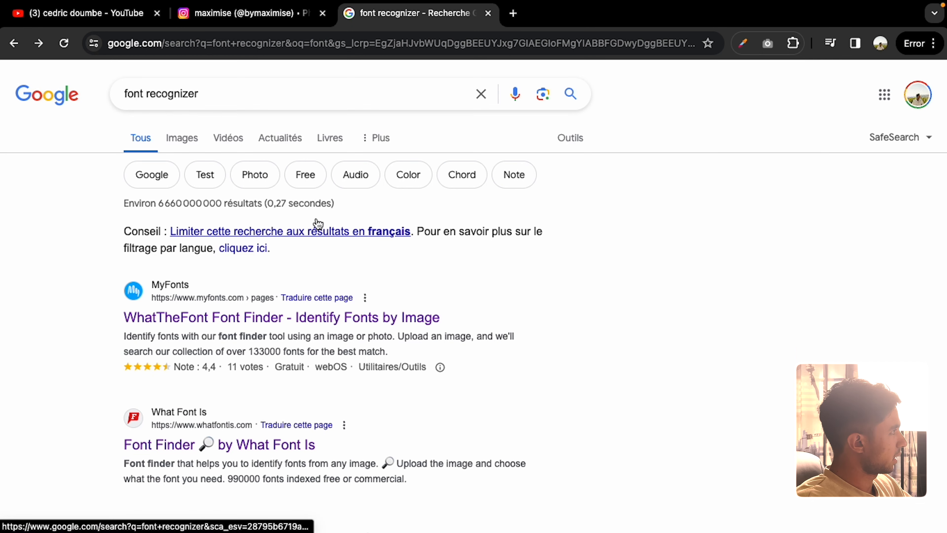
# Step: Open WhatTheFont from the search results, upload the screenshot of the word "actually" and identify its font
pyautogui.click(333, 324)
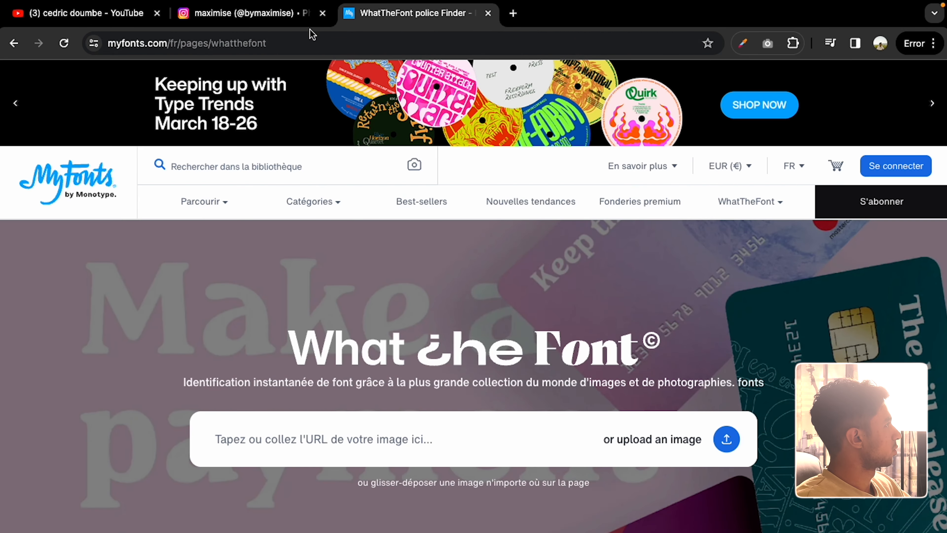
pyautogui.click(298, 14)
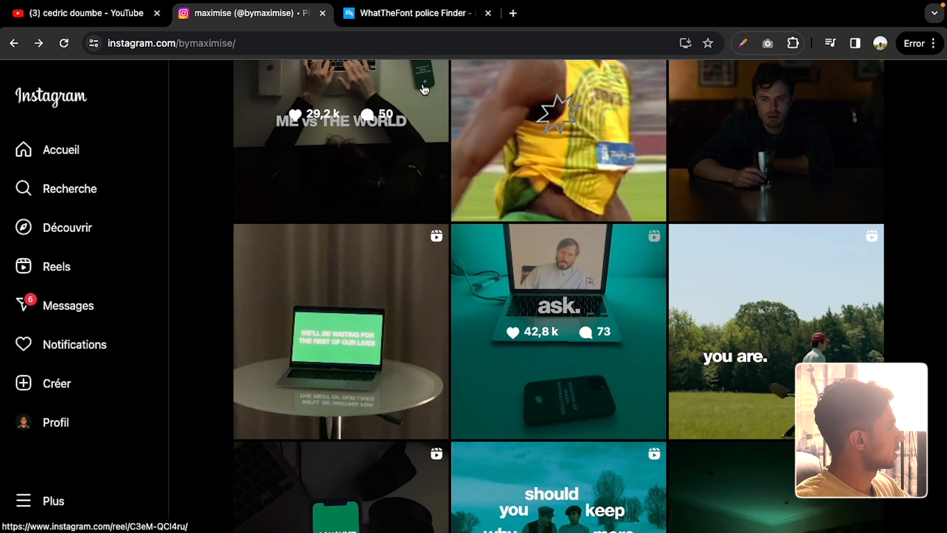
pyautogui.click(394, 14)
pyautogui.scroll(-5, 474, 295)
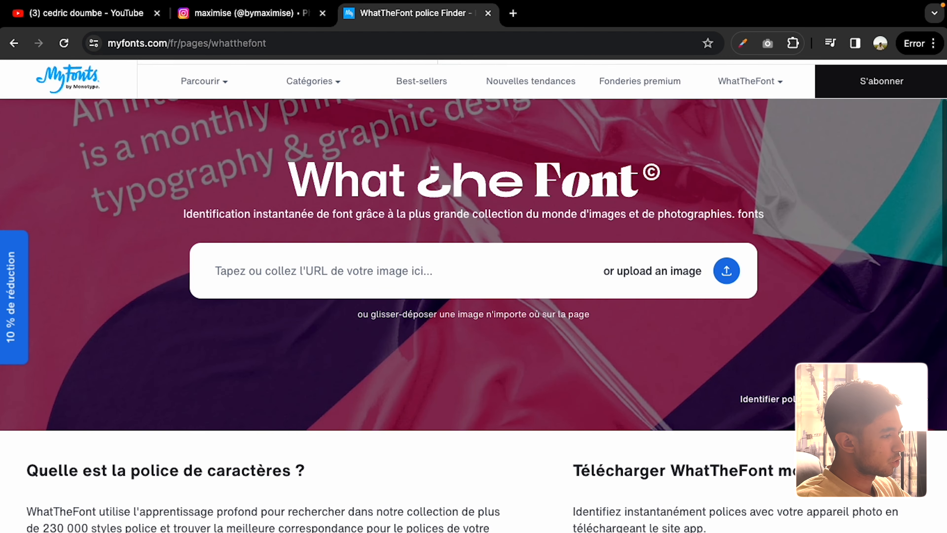
pyautogui.moveTo(597, 530); pyautogui.dragTo(530, 274)
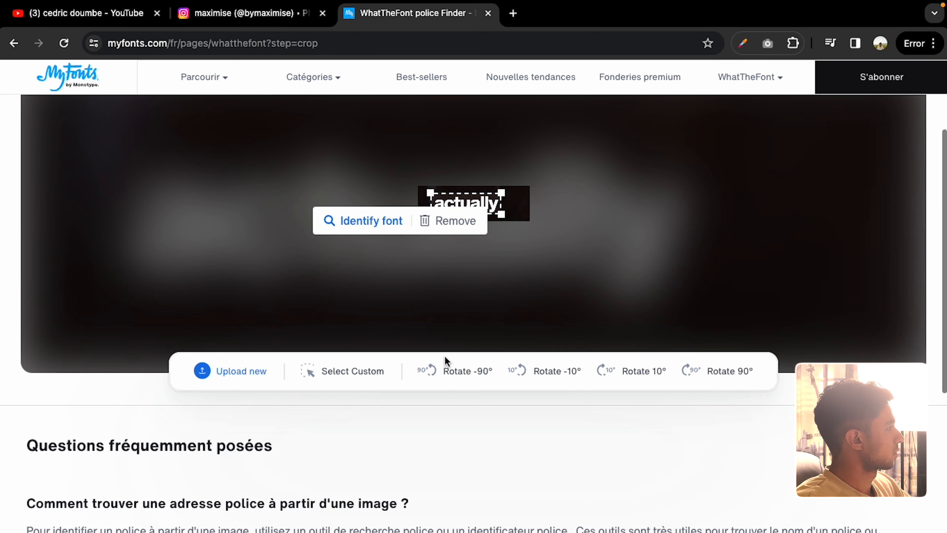
pyautogui.click(354, 241)
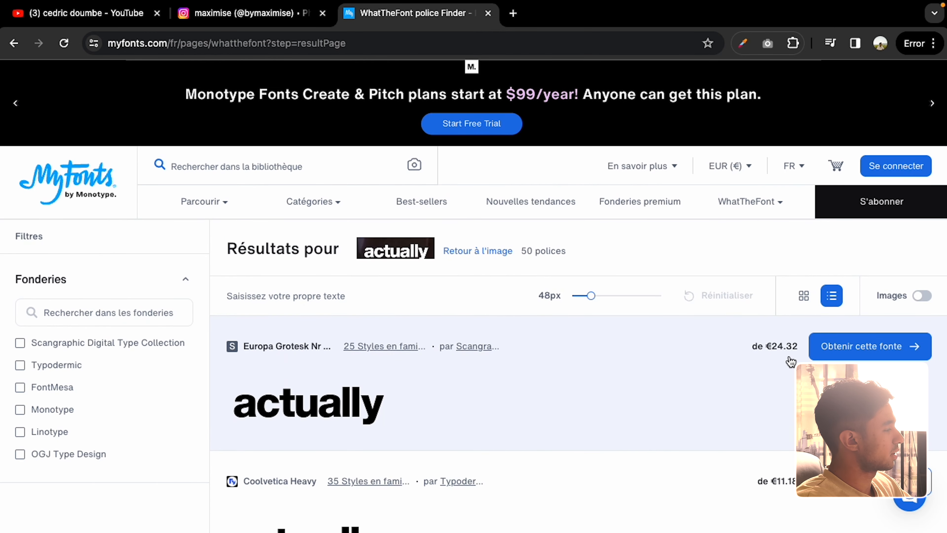
# Step: Look through the list of fonts matching the word "actually"
pyautogui.scroll(-6, 708, 370)
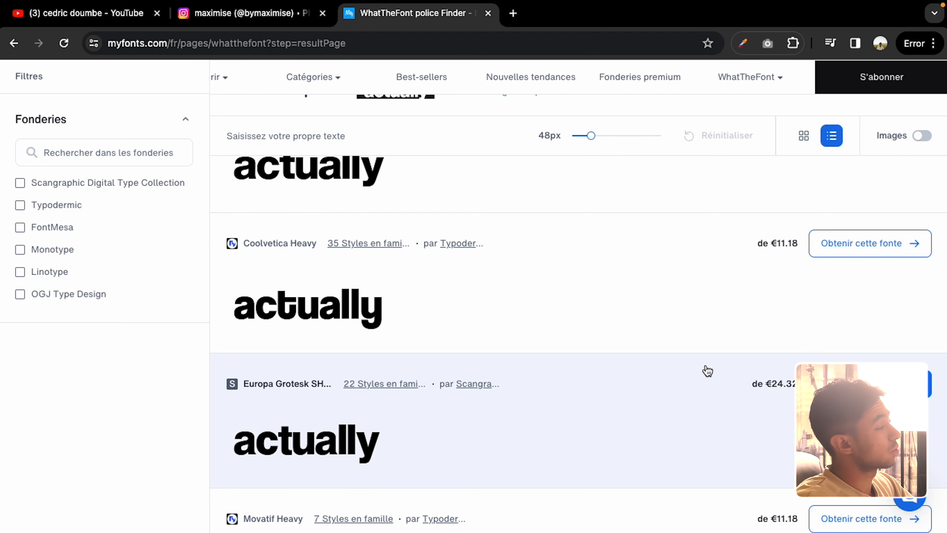
pyautogui.scroll(-15, 707, 371)
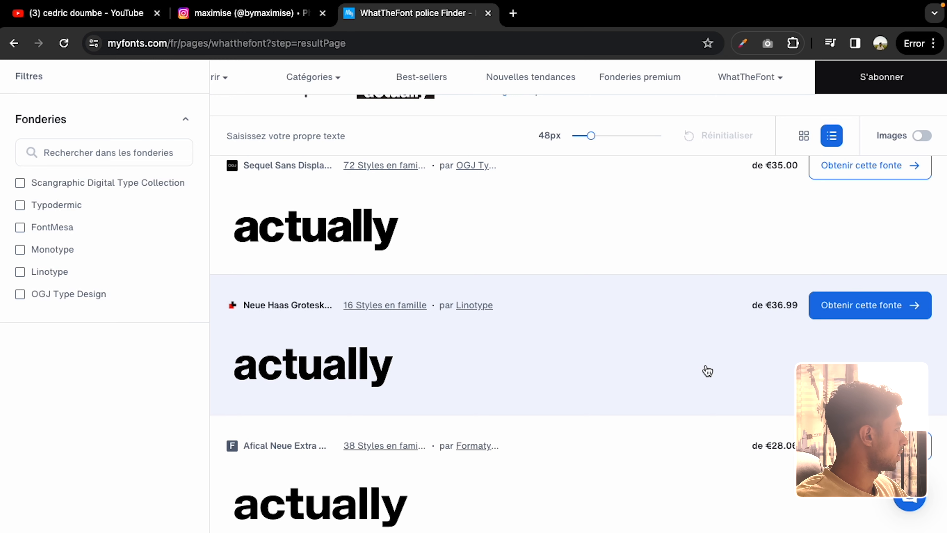
pyautogui.scroll(15, 707, 371)
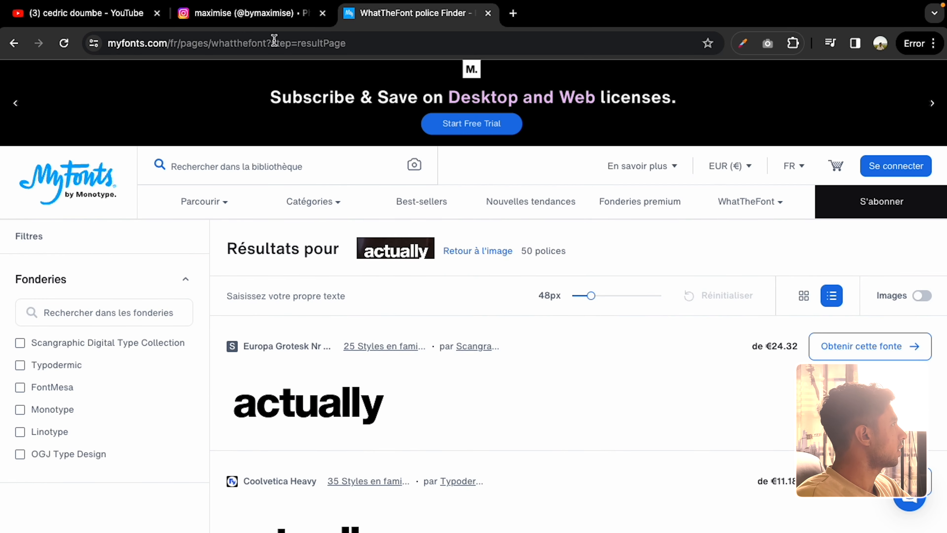
# Step: Switch to YouTube and look through the "cedric doumbe" search results for usable videos
pyautogui.click(114, 15)
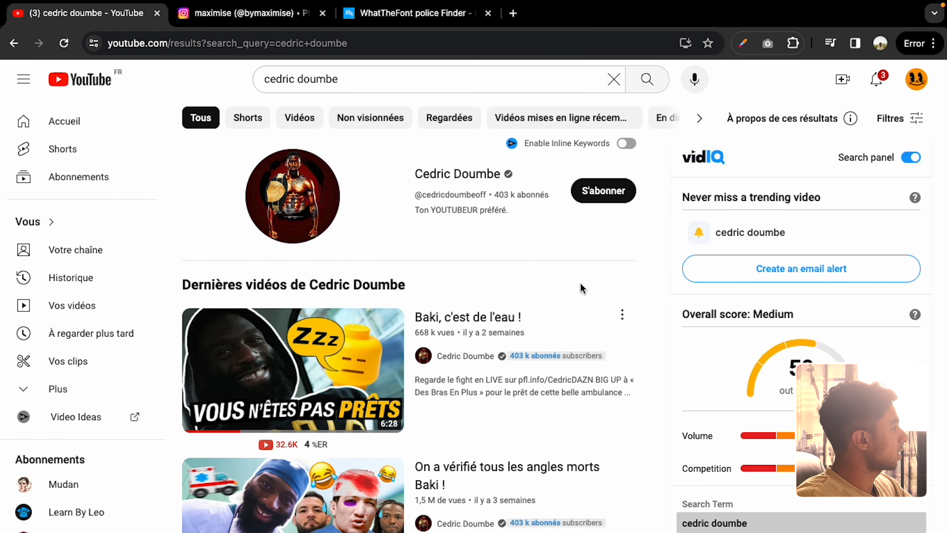
pyautogui.scroll(-5, 664, 169)
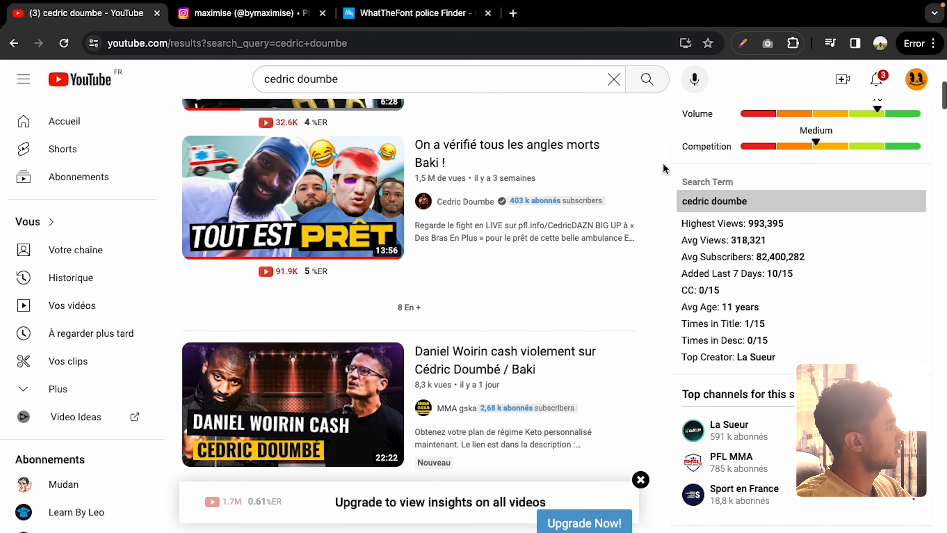
pyautogui.scroll(-5, 664, 169)
pyautogui.scroll(-3, 663, 169)
pyautogui.scroll(15, 664, 169)
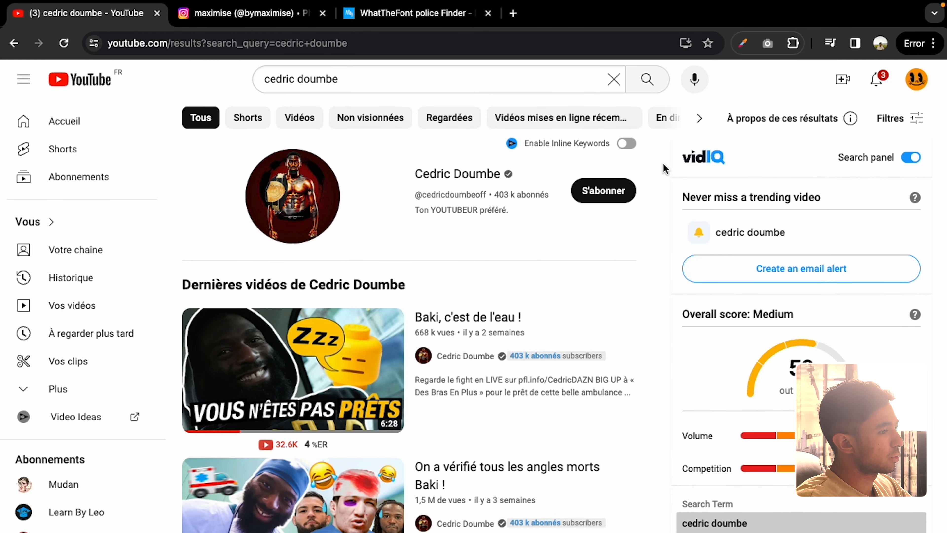
pyautogui.scroll(-8, 663, 164)
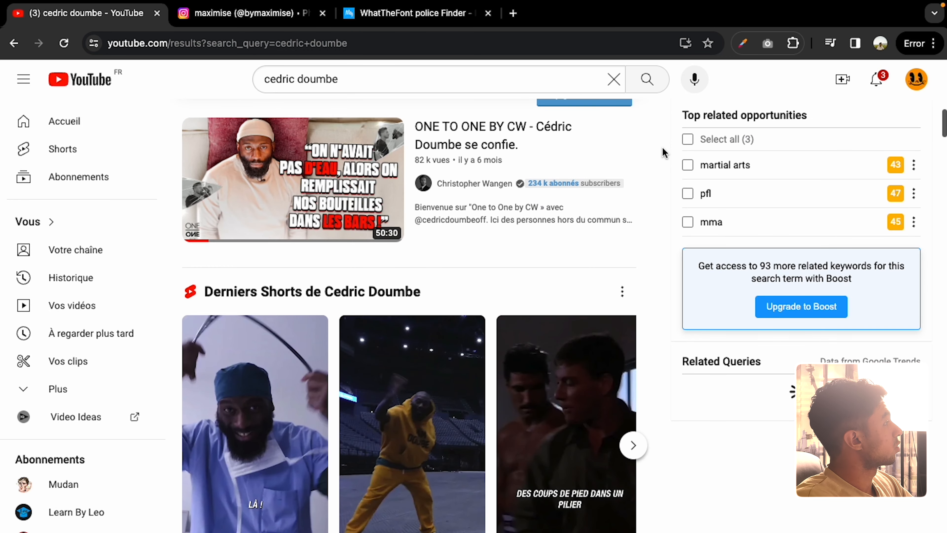
# Step: Open the video "ONE TO ONE BY CW - Cédric Doumbe se confie", seek to about 6:00 and pause it
pyautogui.scroll(-1, 662, 152)
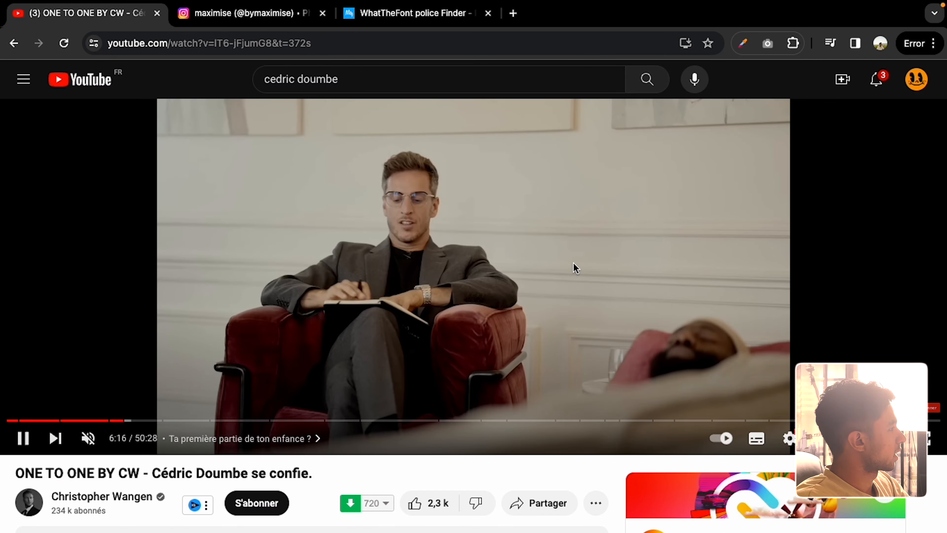
pyautogui.click(118, 421)
pyautogui.click(354, 287)
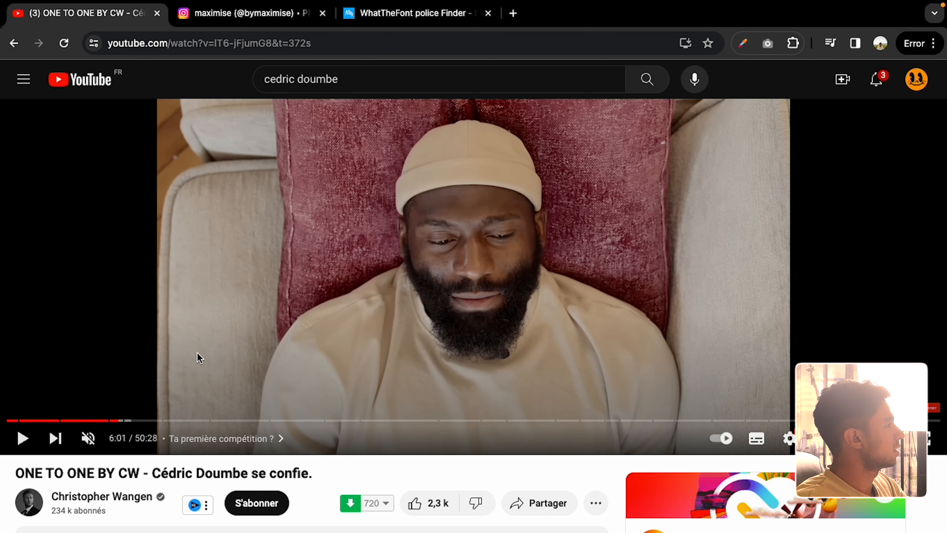
# Step: Return to the "cedric doumbe" search results and look through the other interviews and fights
pyautogui.press('super+Left')
pyautogui.scroll(10, 350, 300)
pyautogui.scroll(-15, 350, 300)
pyautogui.scroll(-10, 352, 304)
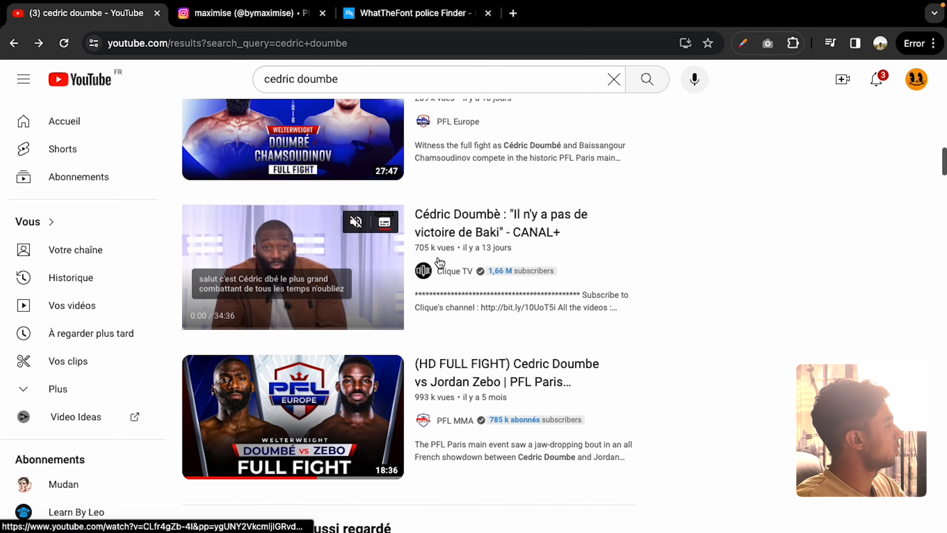
pyautogui.scroll(20, 682, 227)
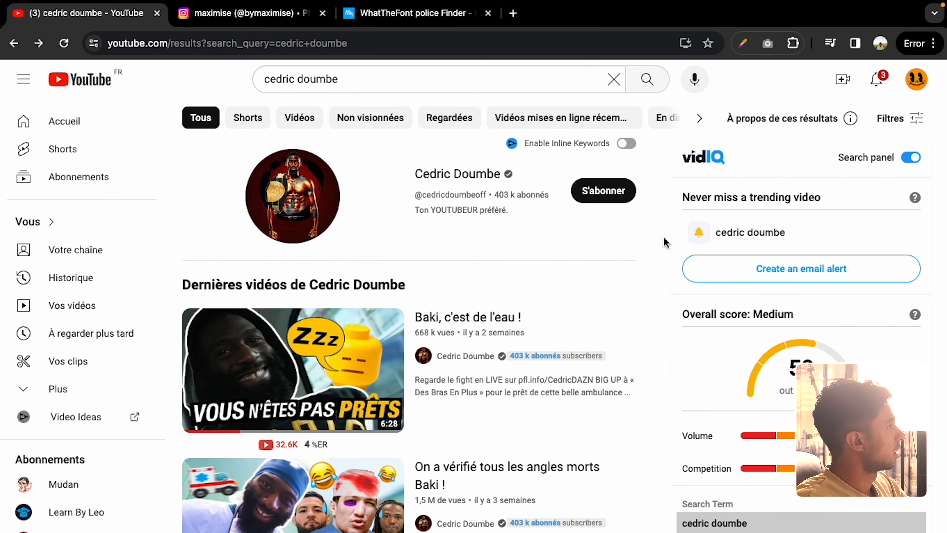
# Step: Search YouTube for "cedric doumbe fight" and look through the fight videos
pyautogui.click(612, 83)
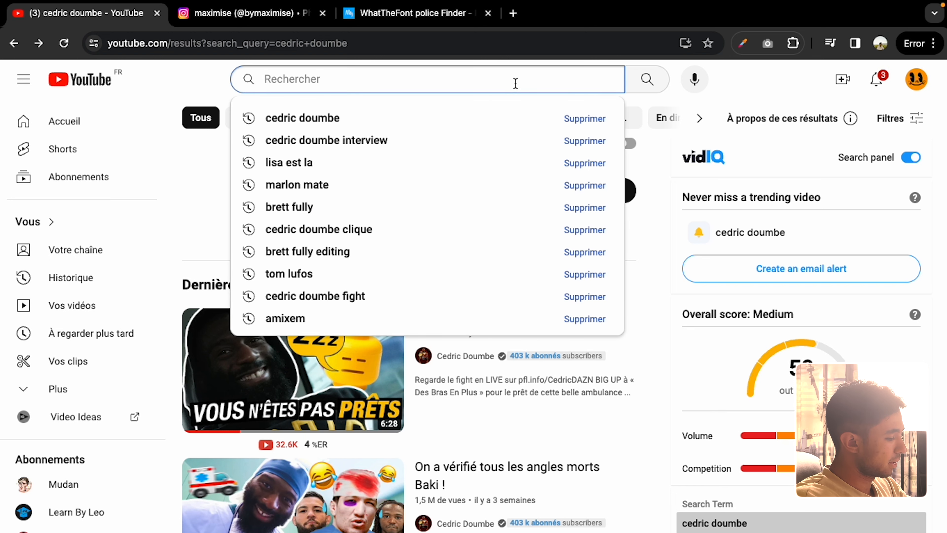
pyautogui.write('cedri')
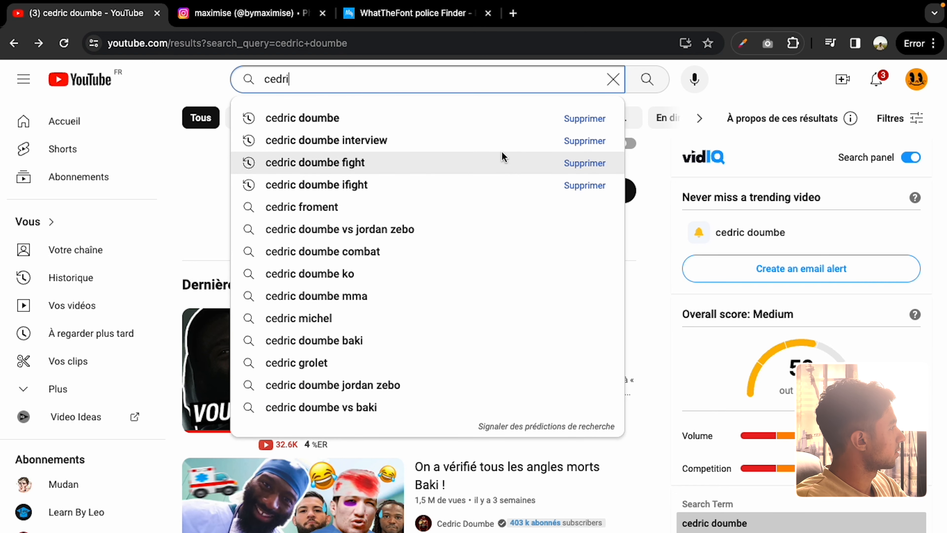
pyautogui.click(501, 162)
pyautogui.scroll(-5, 271, 107)
pyautogui.scroll(-10, 271, 107)
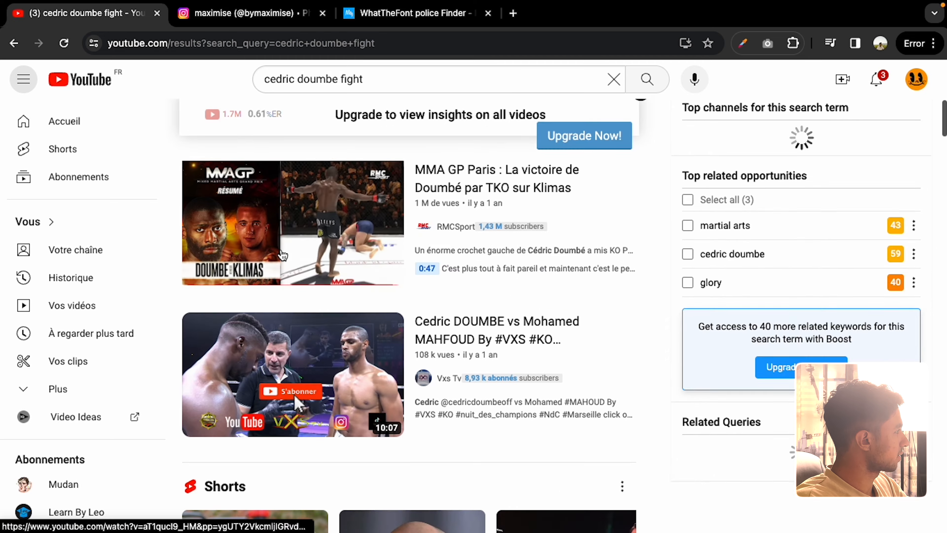
pyautogui.scroll(-15, 280, 249)
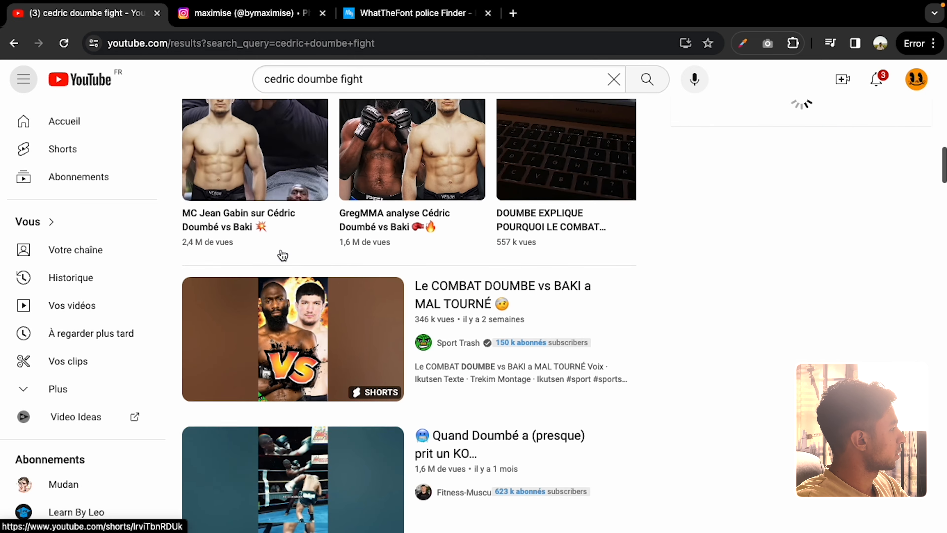
pyautogui.scroll(20, 674, 258)
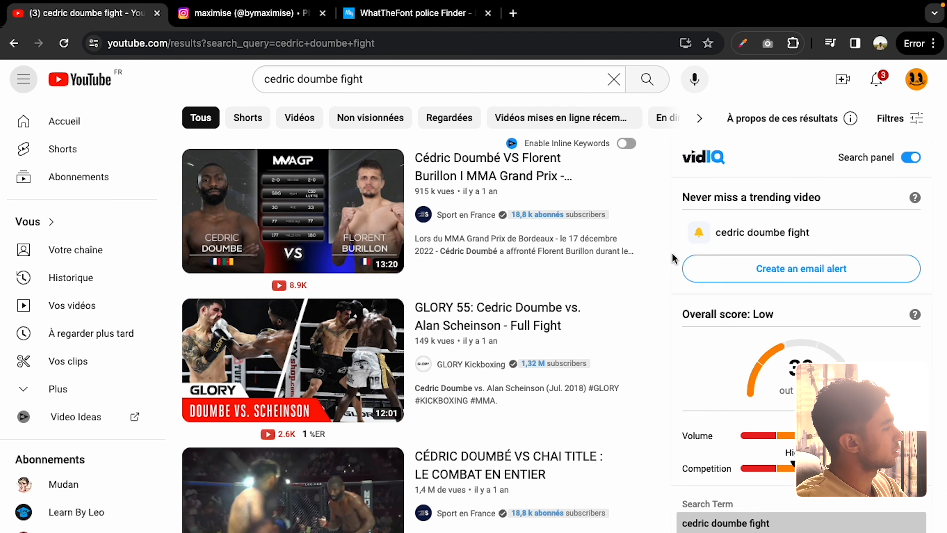
# Step: Open the full-fight video "CÉDRIC DOUMBÉ VS CHAI TITLE : LE COMBAT EN ENTIER" from the search results
pyautogui.scroll(-2, 674, 259)
pyautogui.scroll(-5, 673, 257)
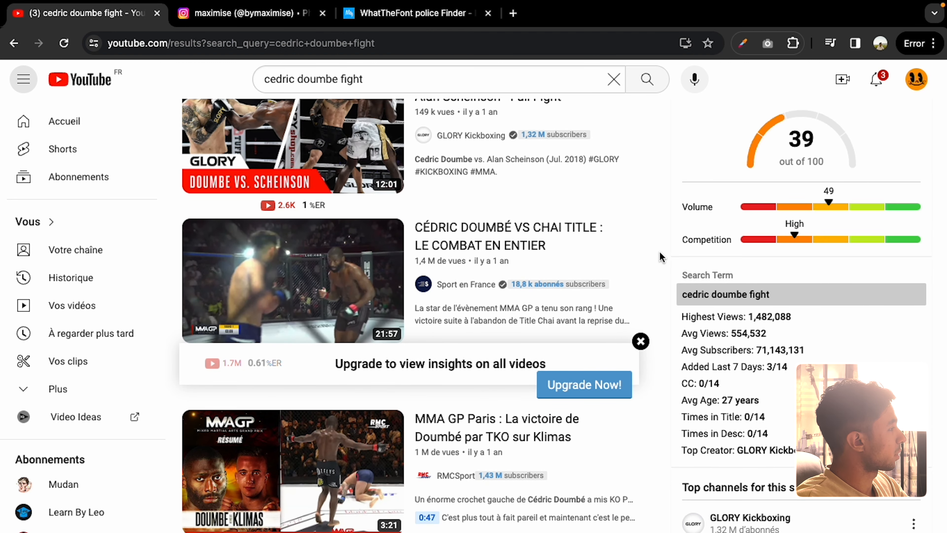
pyautogui.click(382, 240)
pyautogui.scroll(-2, 382, 239)
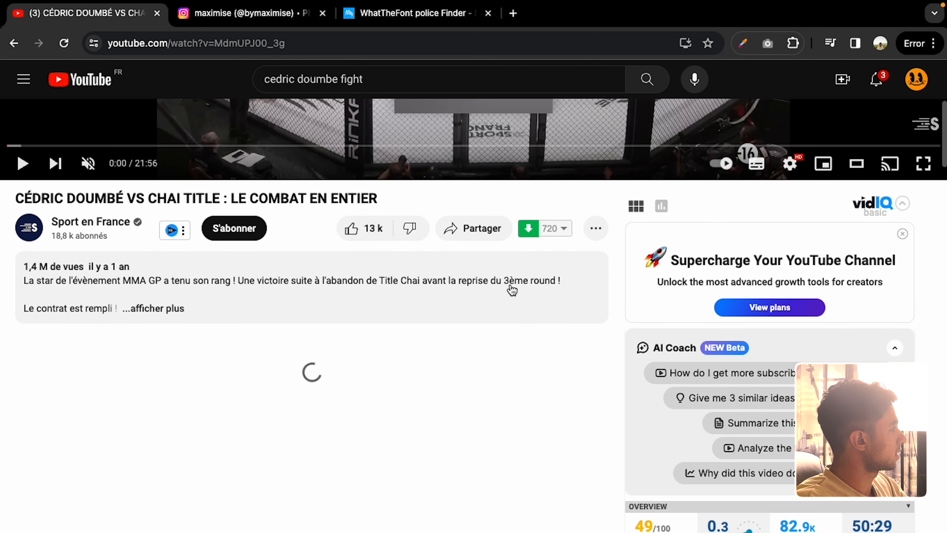
# Step: Bring up the save dialog for a 720 download of the fight video, and dismiss it without saving
pyautogui.click(529, 229)
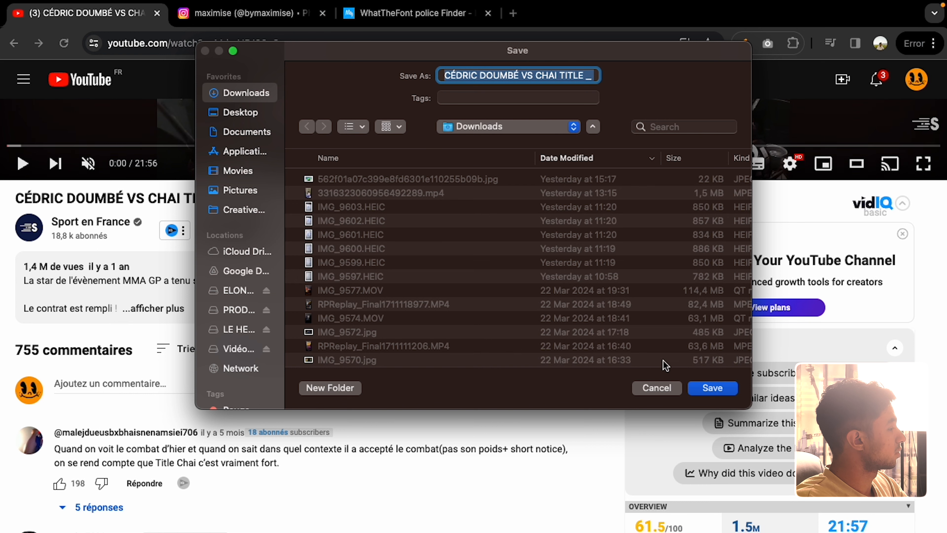
pyautogui.click(675, 388)
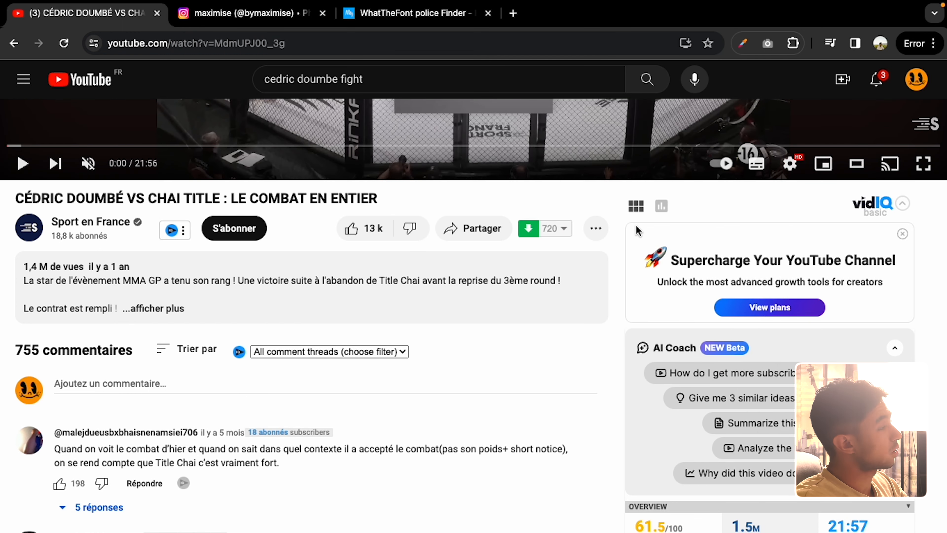
pyautogui.scroll(7, 636, 225)
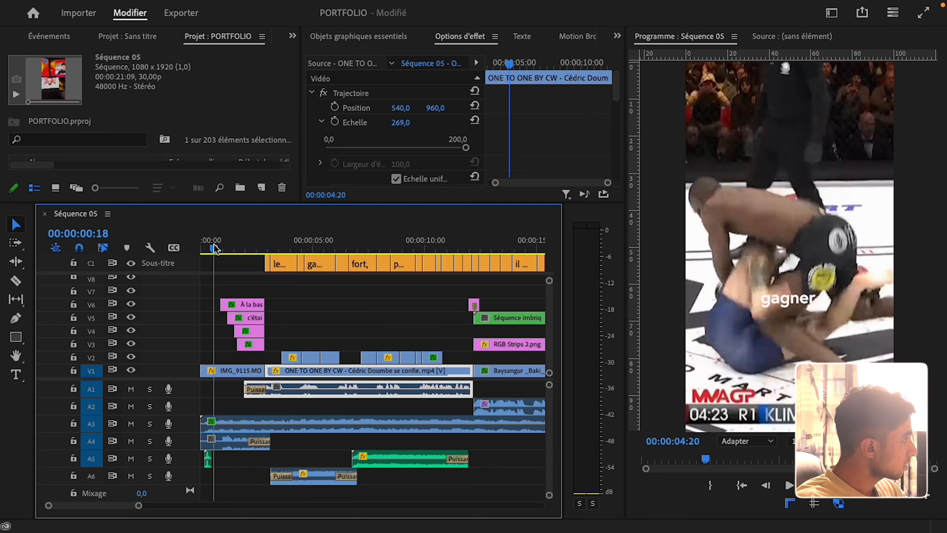
# Step: Switch to Premiere Pro and review the opening of Séquence 05, with the IMG_9115.MOV clip and its stacked title layers
pyautogui.press('Home')
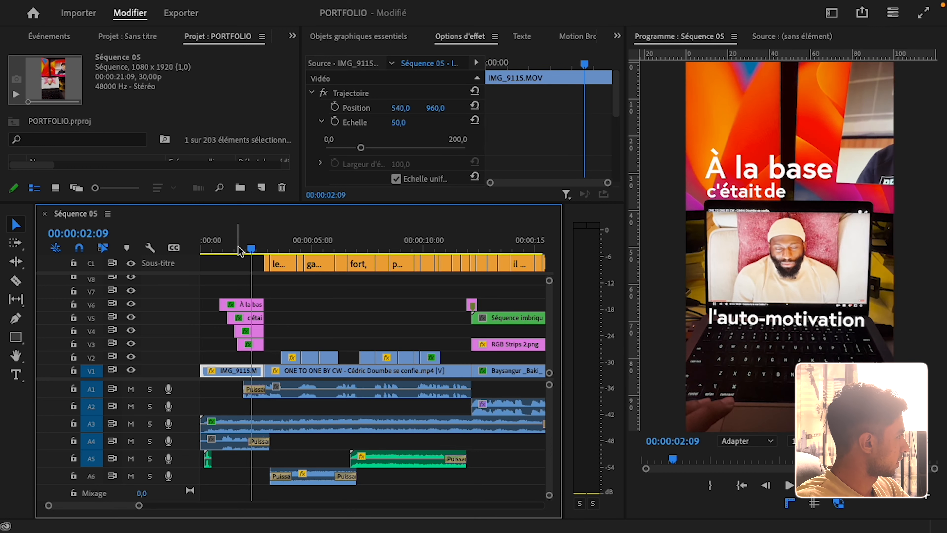
pyautogui.moveTo(240, 252); pyautogui.dragTo(198, 243)
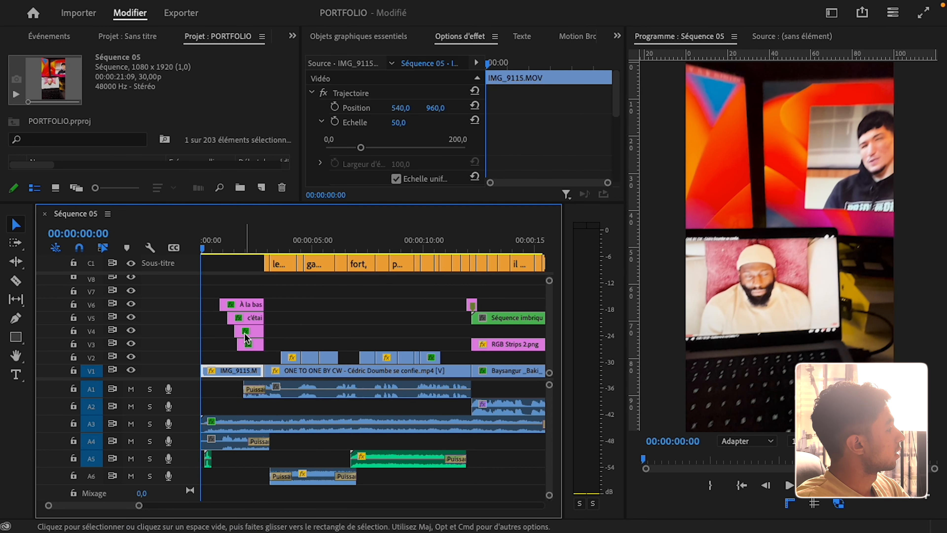
pyautogui.scroll(5, 245, 339)
pyautogui.scroll(-3, 293, 346)
pyautogui.scroll(-5, 294, 347)
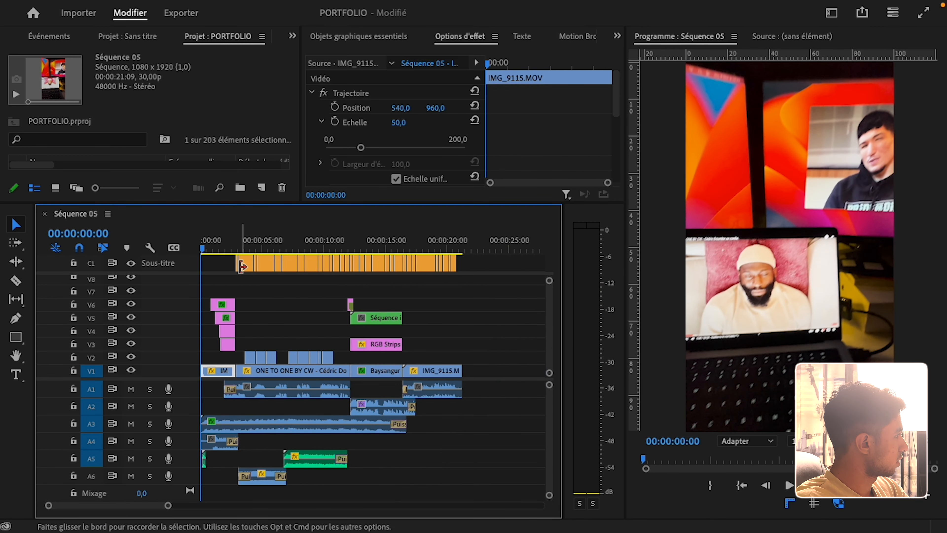
pyautogui.click(233, 239)
pyautogui.scroll(7, 254, 386)
pyautogui.scroll(-6, 271, 388)
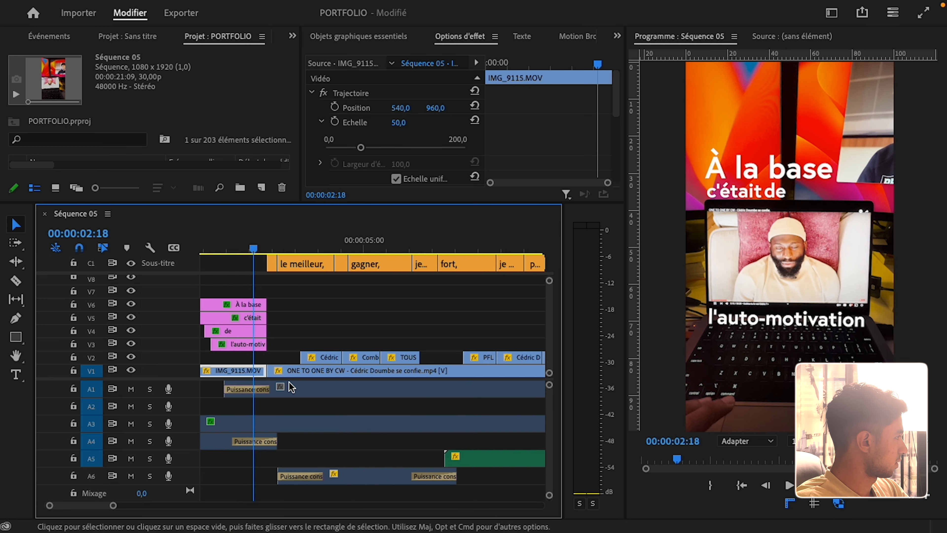
# Step: Select the ONE TO ONE BY CW interview clip and scrub through its section to 00:00:09:19
pyautogui.click(274, 388)
pyautogui.moveTo(273, 256); pyautogui.dragTo(450, 256)
pyautogui.scroll(-4, 450, 322)
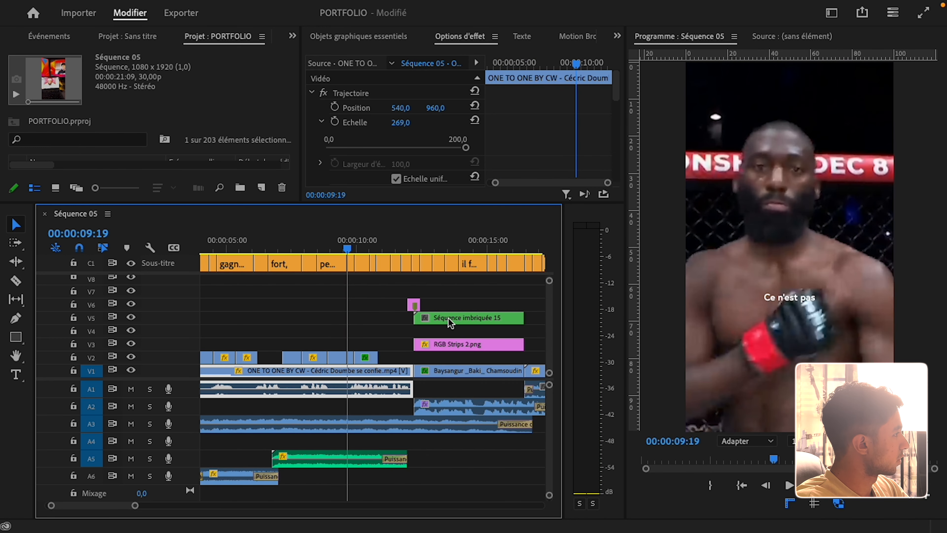
# Step: Try removing the opening IMG_9115.MOV clip from V1 and filling its place with the start of the ONE TO ONE BY CW interview clip
pyautogui.hscroll(-4, 362, 295)
pyautogui.scroll(5, 323, 305)
pyautogui.hscroll(-5, 323, 304)
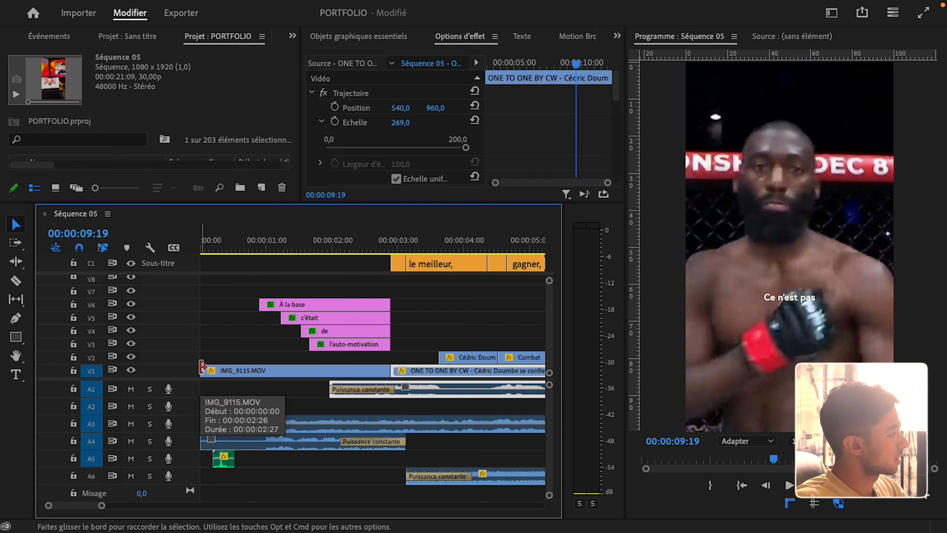
pyautogui.click(308, 374)
pyautogui.press('Delete')
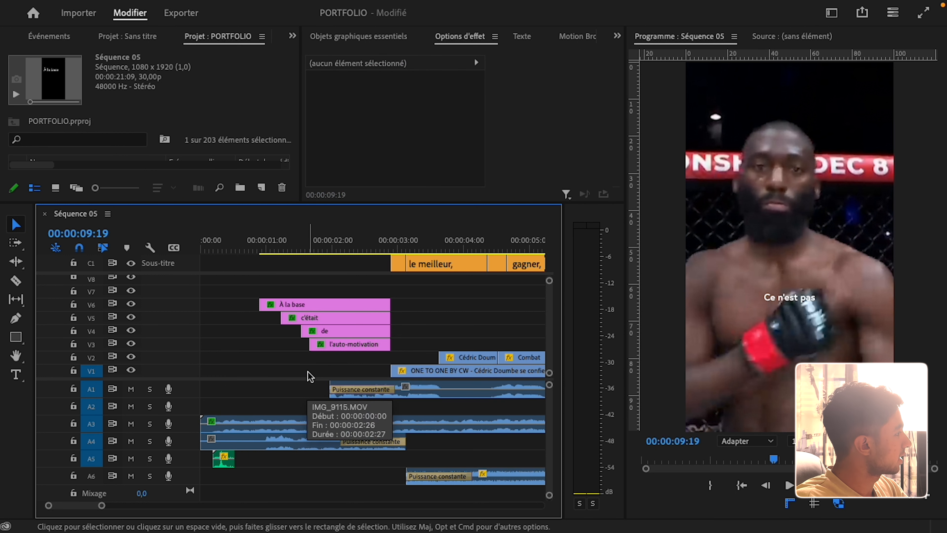
pyautogui.click(397, 371)
pyautogui.moveTo(397, 371); pyautogui.dragTo(263, 371)
# Step: Scrub through the transition from the opening titles into the interview clip, around 00:00:03:01
pyautogui.click(326, 248)
pyautogui.moveTo(326, 248)
pyautogui.mouseDown()
pyautogui.moveTo(271, 249)
pyautogui.moveTo(357, 254)
pyautogui.moveTo(298, 254)
pyautogui.moveTo(337, 257)
pyautogui.mouseUp()
pyautogui.moveTo(254, 250)
pyautogui.mouseDown()
pyautogui.moveTo(235, 250)
pyautogui.moveTo(267, 249)
pyautogui.mouseUp()
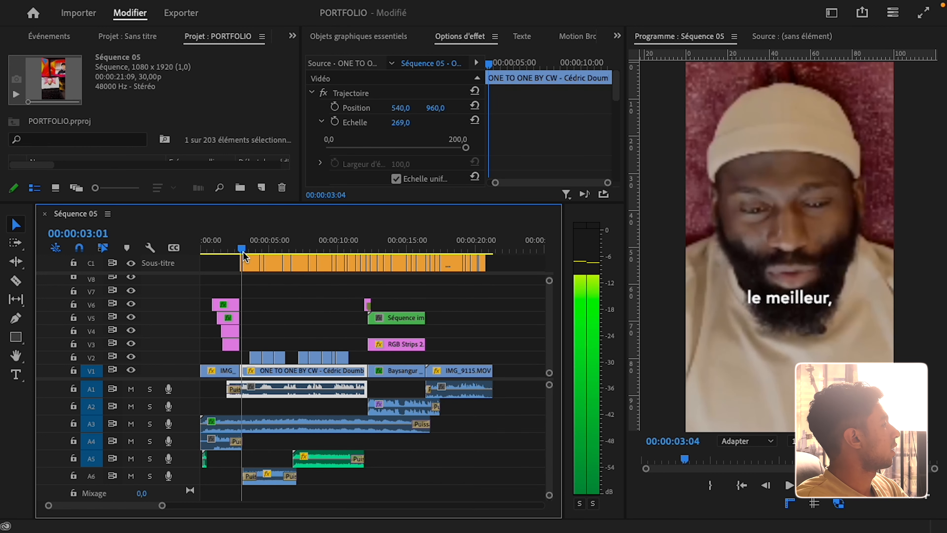
# Step: Select the first three fight cutaways on V2 one after another and scrub through them to 00:00:05:11
pyautogui.scroll(5, 249, 323)
pyautogui.click(273, 358)
pyautogui.click(317, 358)
pyautogui.click(363, 359)
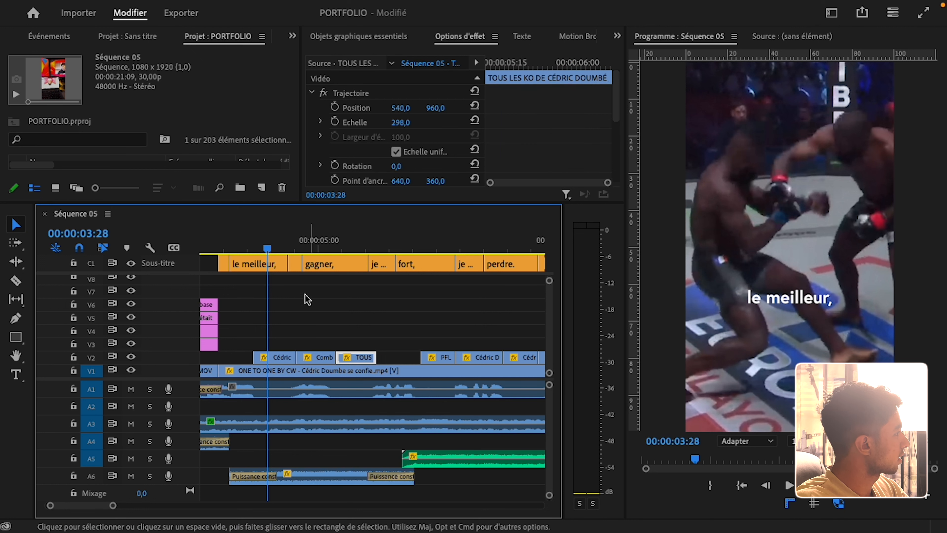
pyautogui.moveTo(269, 249); pyautogui.dragTo(335, 260)
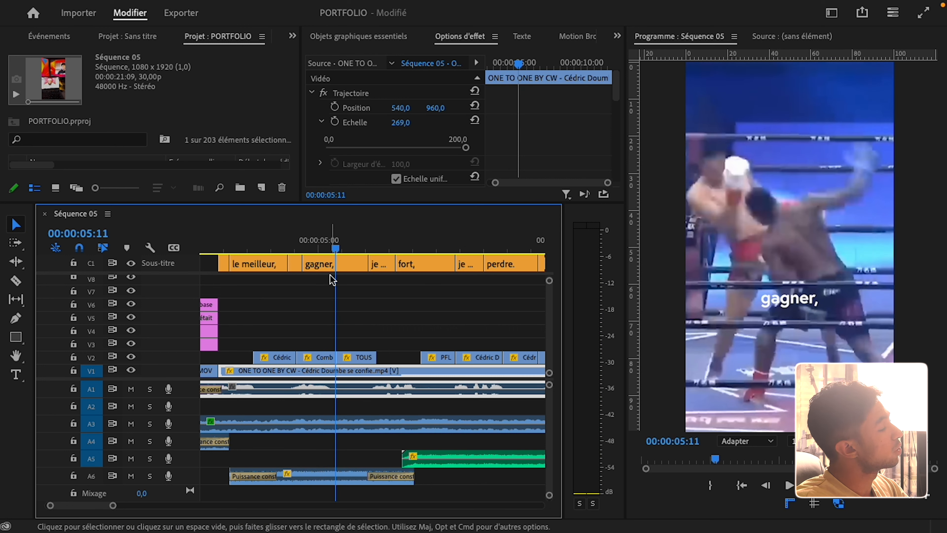
# Step: Examine the "gagner," and "je vais" subtitle blocks and view the "je vais" frame at 00:00:04:17
pyautogui.scroll(5, 330, 275)
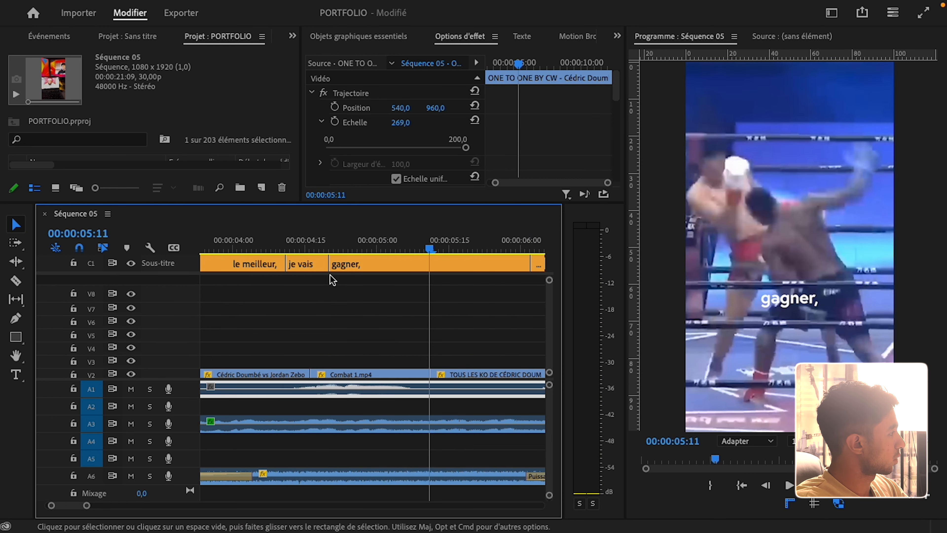
pyautogui.click(371, 272)
pyautogui.click(309, 267)
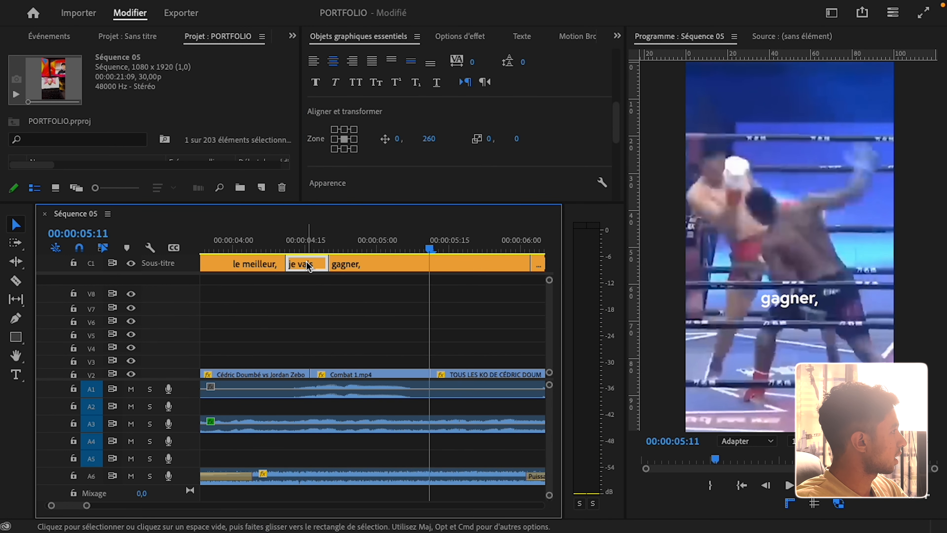
pyautogui.click(315, 249)
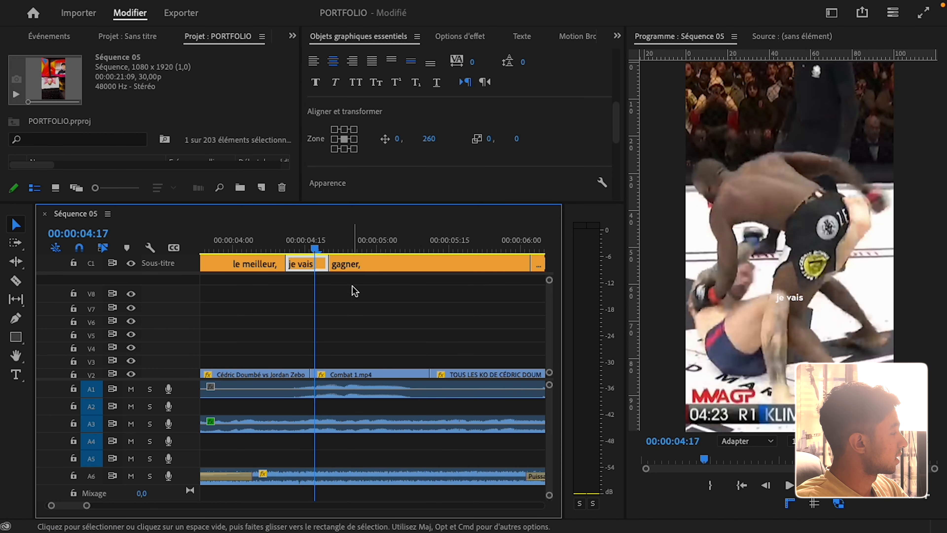
pyautogui.scroll(-5, 354, 291)
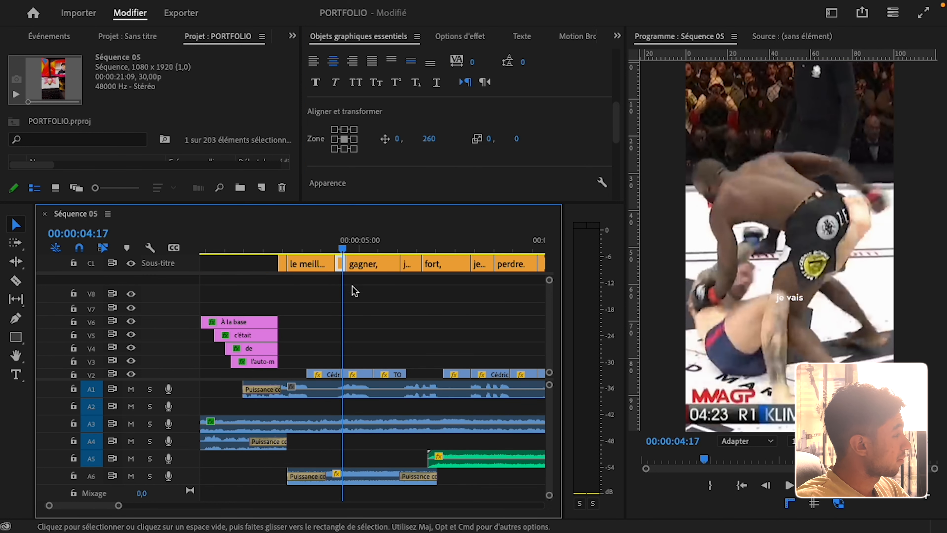
pyautogui.scroll(4, 354, 291)
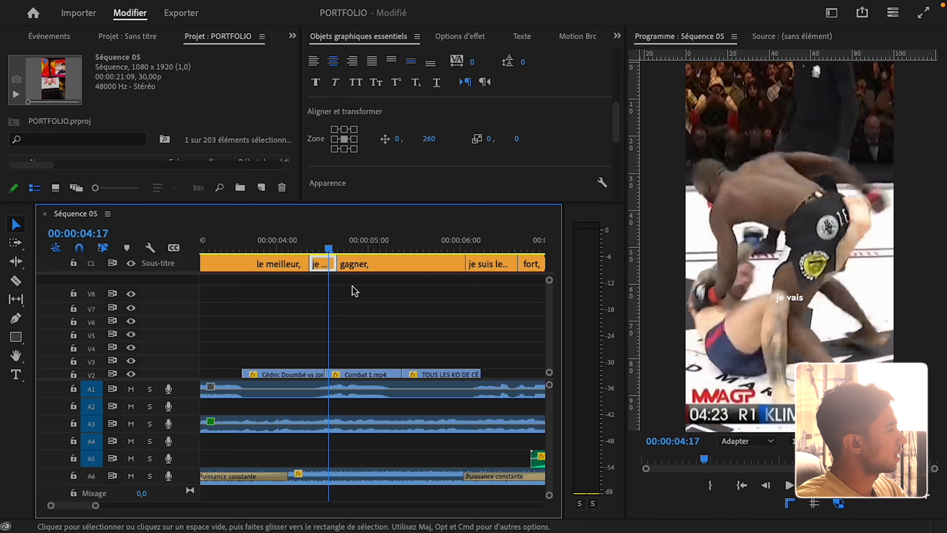
pyautogui.scroll(-5, 354, 291)
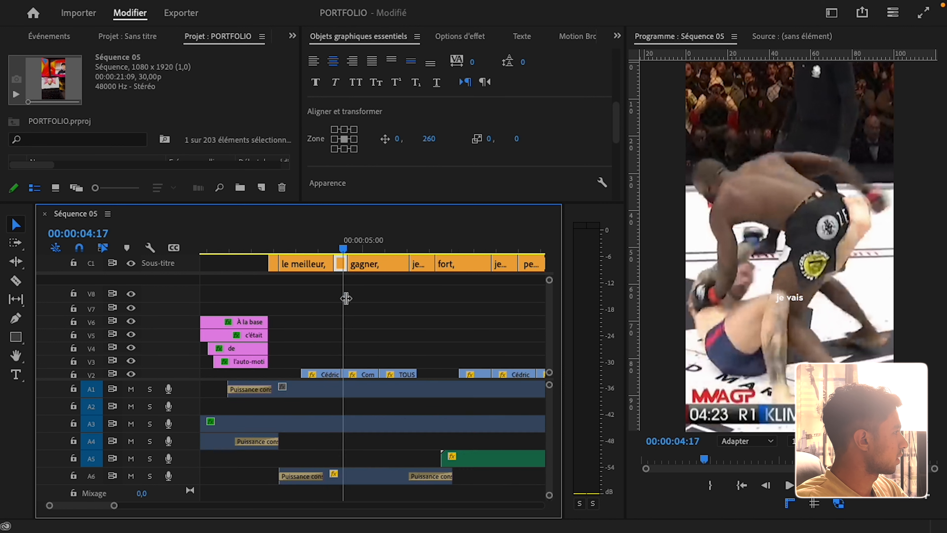
pyautogui.scroll(4, 310, 267)
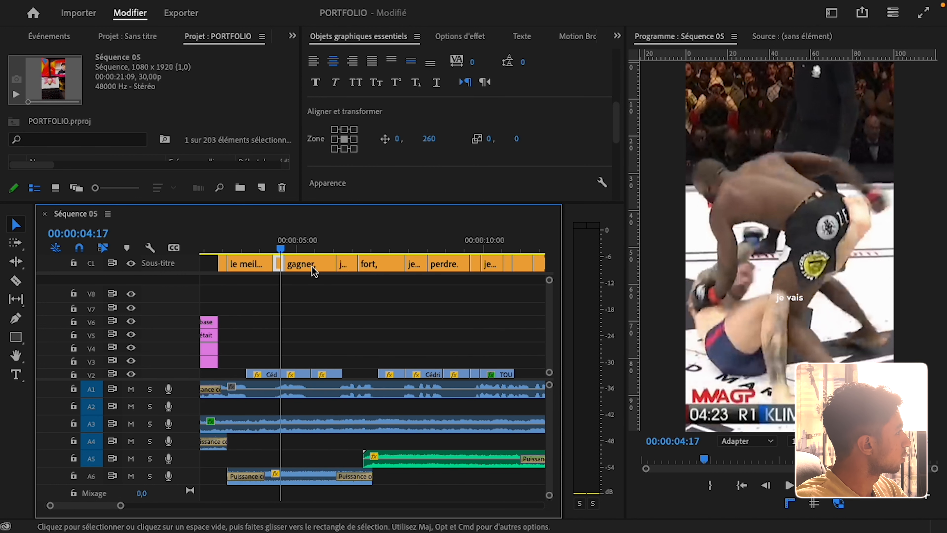
# Step: Scrub the interview and the start of the second cutaway group from 00:00:06:08 to 00:00:08:05
pyautogui.click(304, 249)
pyautogui.scroll(-4, 419, 313)
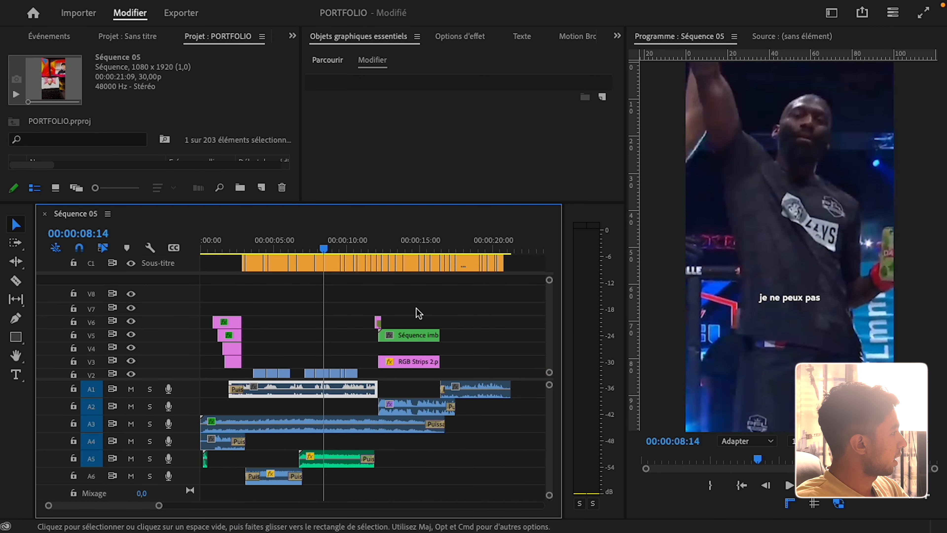
pyautogui.scroll(4, 299, 336)
pyautogui.click(305, 250)
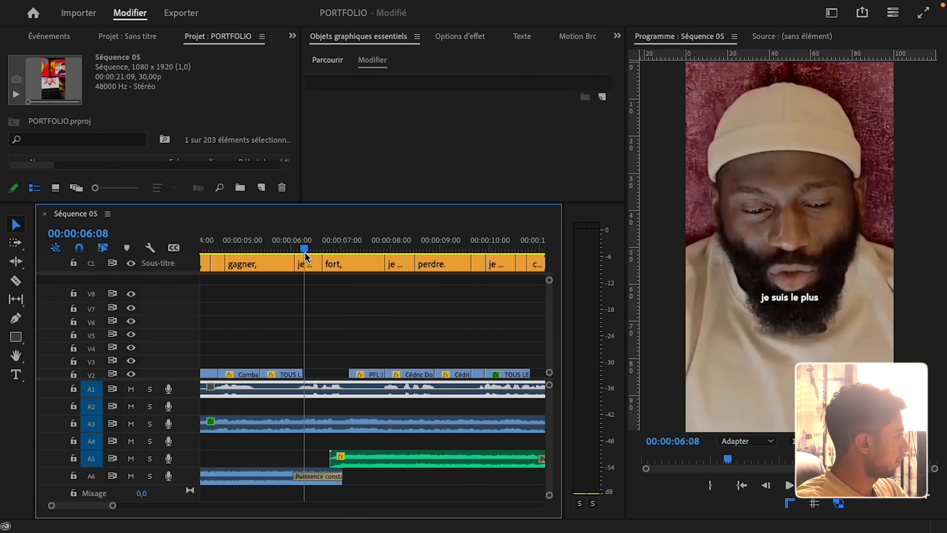
pyautogui.moveTo(305, 251); pyautogui.dragTo(398, 254)
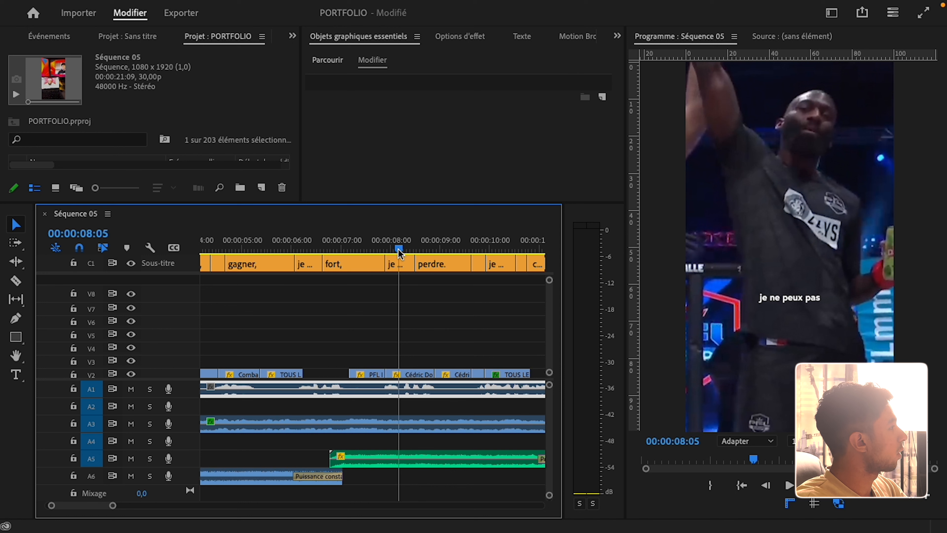
# Step: Continue reviewing the second cutaway group from the "perdre." subtitle at 00:00:09:05 to 00:00:10:08
pyautogui.press('-')
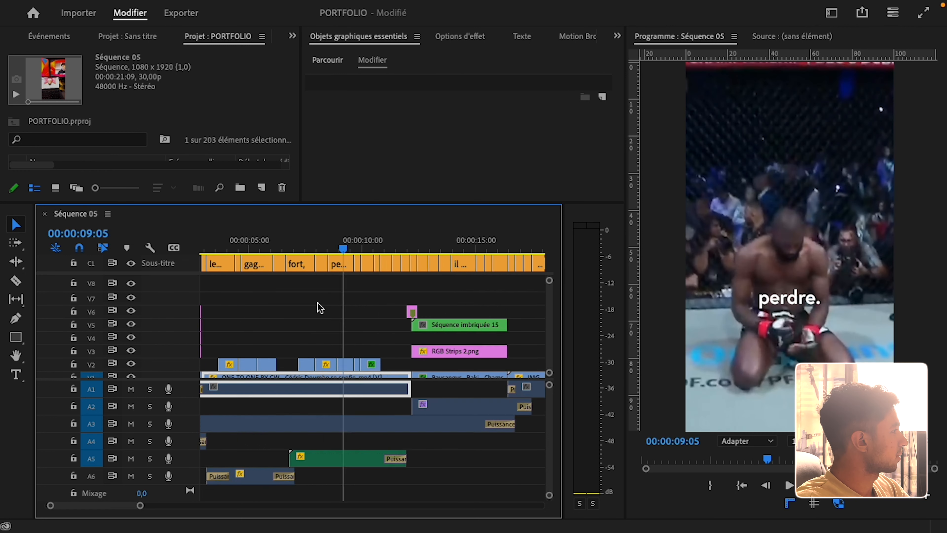
pyautogui.press('=')
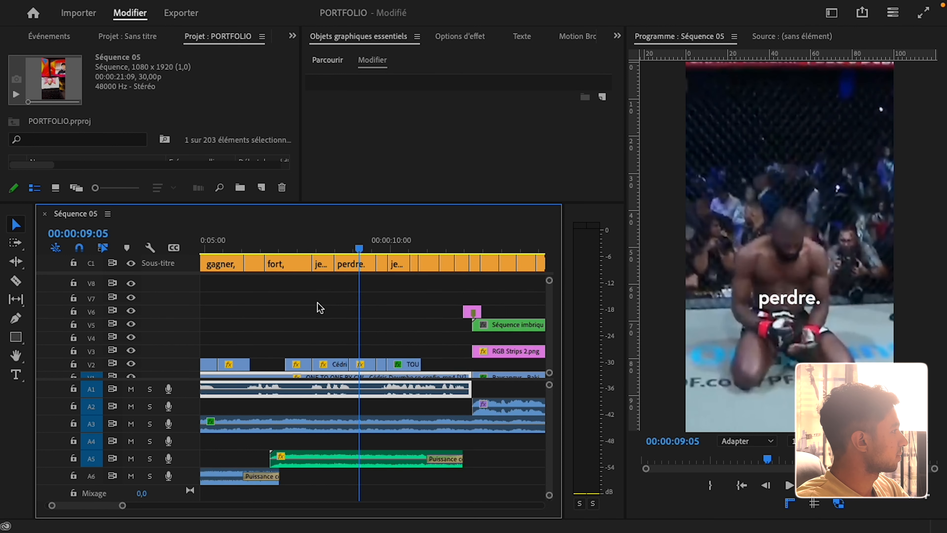
pyautogui.scroll(-1, 353, 299)
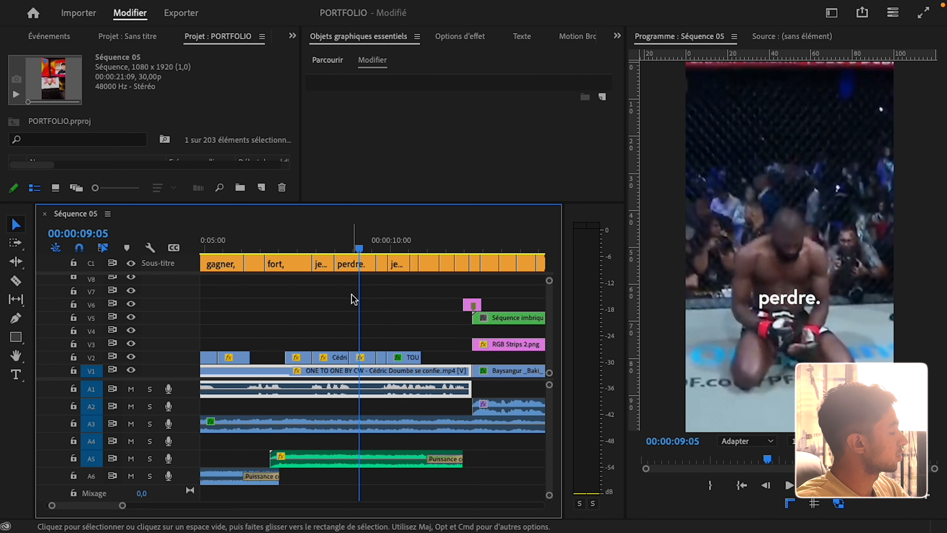
pyautogui.moveTo(365, 256); pyautogui.dragTo(402, 258)
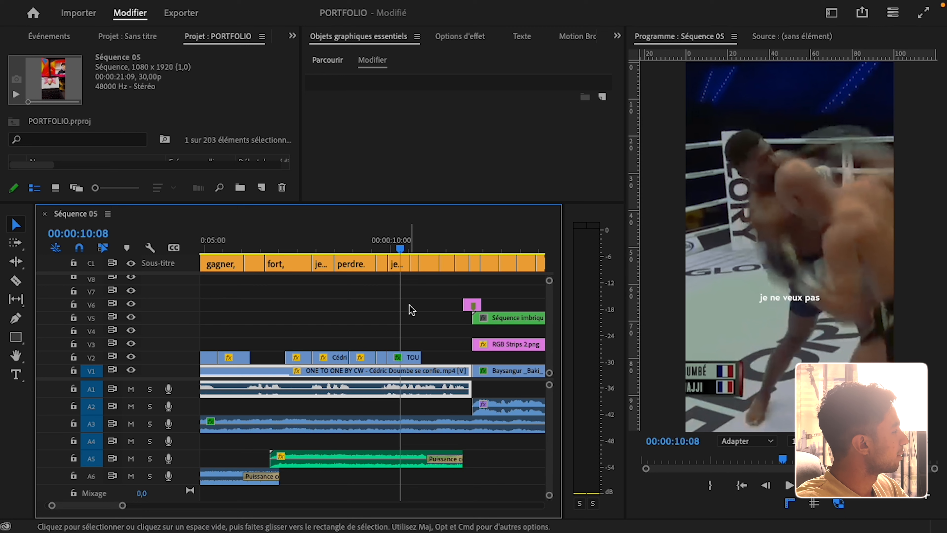
pyautogui.scroll(5, 410, 306)
pyautogui.scroll(-6, 409, 306)
pyautogui.scroll(5, 399, 338)
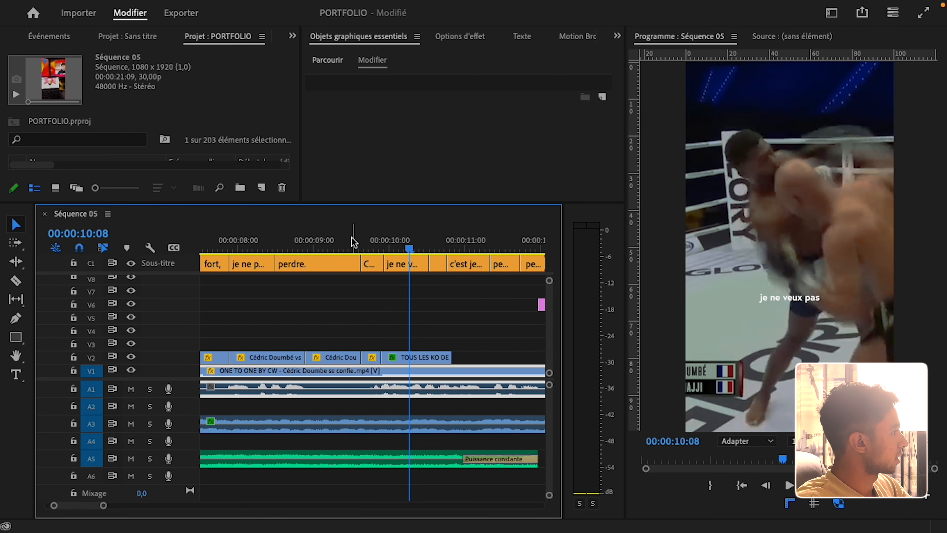
# Step: Try a different scale on the Cédric Doumbé cutaway at 00:00:09:14, and undo the change
pyautogui.click(349, 248)
pyautogui.click(338, 363)
pyautogui.hotkey('shift', '5')
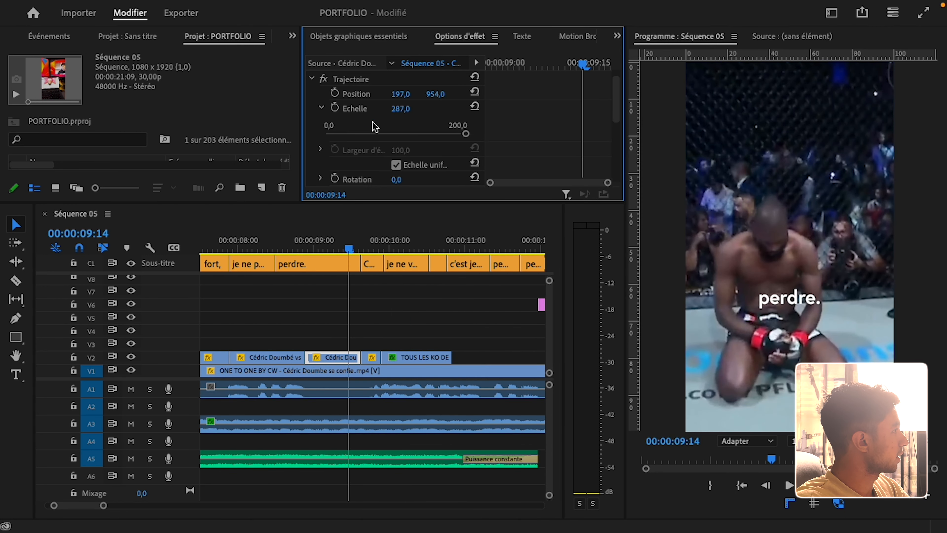
pyautogui.moveTo(410, 109); pyautogui.dragTo(354, 109)
pyautogui.press('super+z')
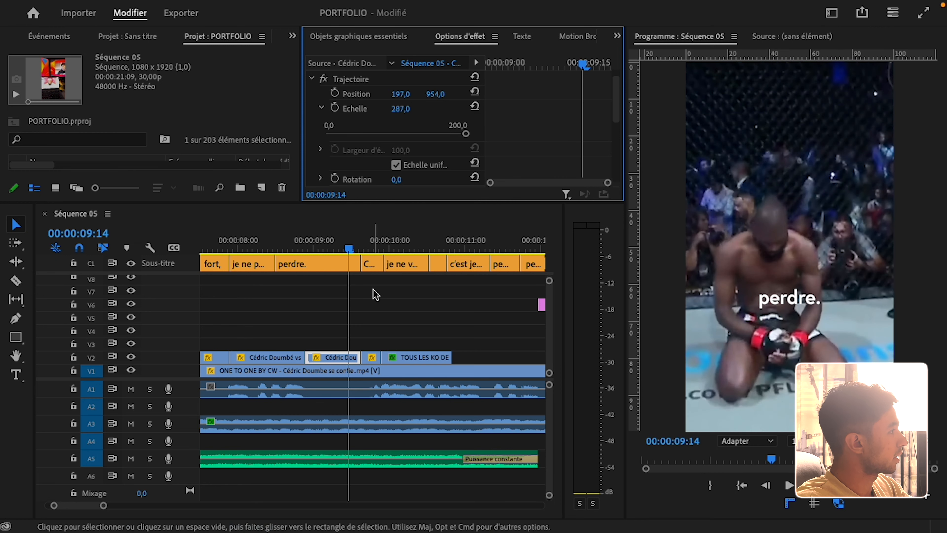
# Step: Review the remaining cutaways and the end of the ONE TO ONE BY CW interview section, up to 00:00:11:23
pyautogui.click(367, 303)
pyautogui.scroll(-2, 382, 290)
pyautogui.click(390, 249)
pyautogui.scroll(-5, 430, 296)
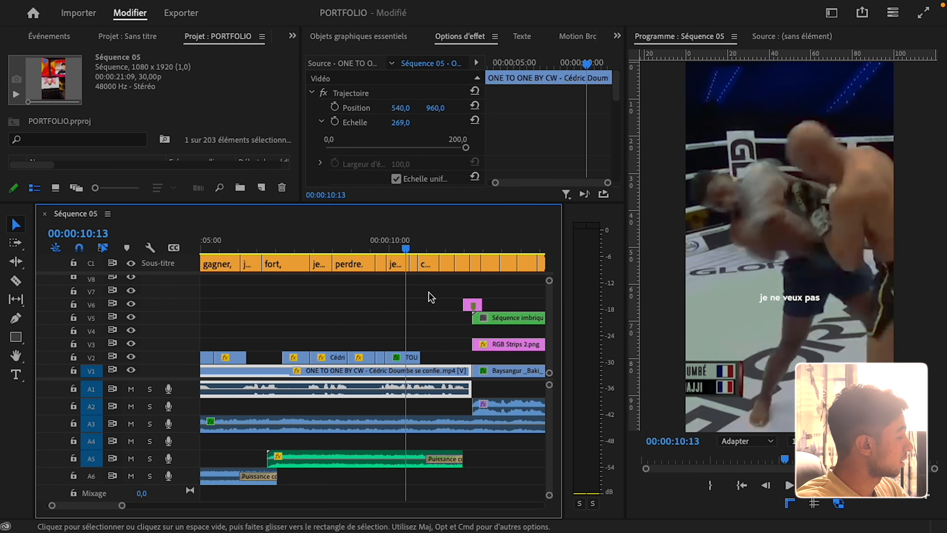
pyautogui.moveTo(297, 246)
pyautogui.mouseDown()
pyautogui.moveTo(220, 247)
pyautogui.moveTo(310, 247)
pyautogui.mouseUp()
pyautogui.scroll(3, 281, 328)
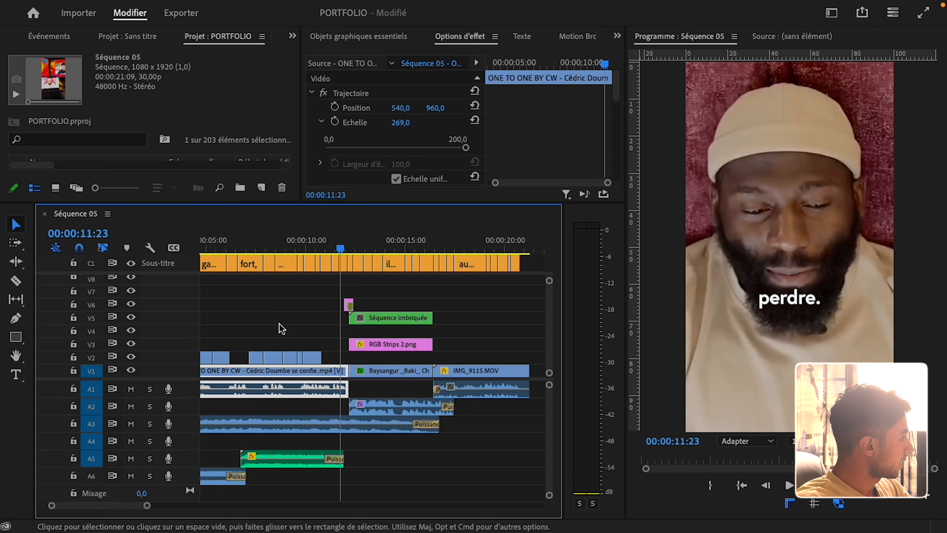
pyautogui.scroll(3, 294, 332)
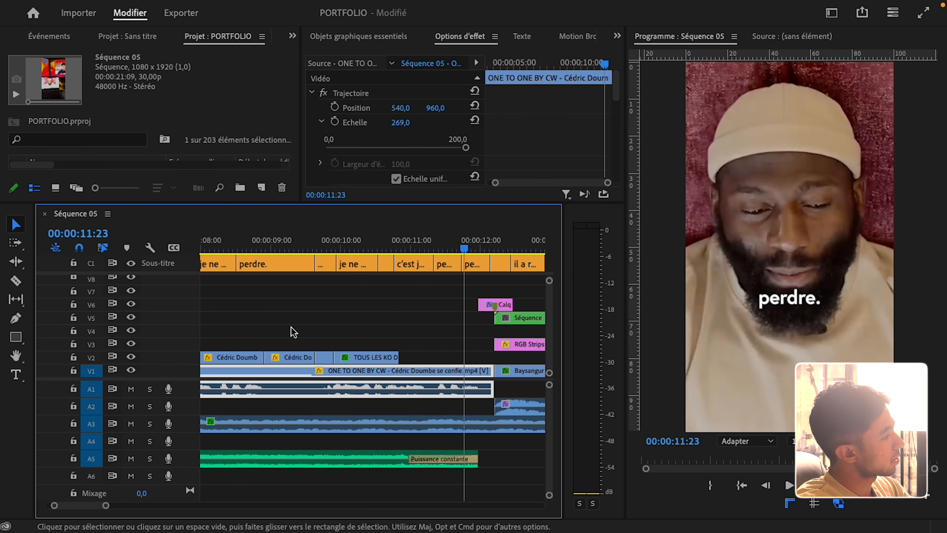
pyautogui.scroll(-3, 294, 332)
pyautogui.scroll(2, 334, 343)
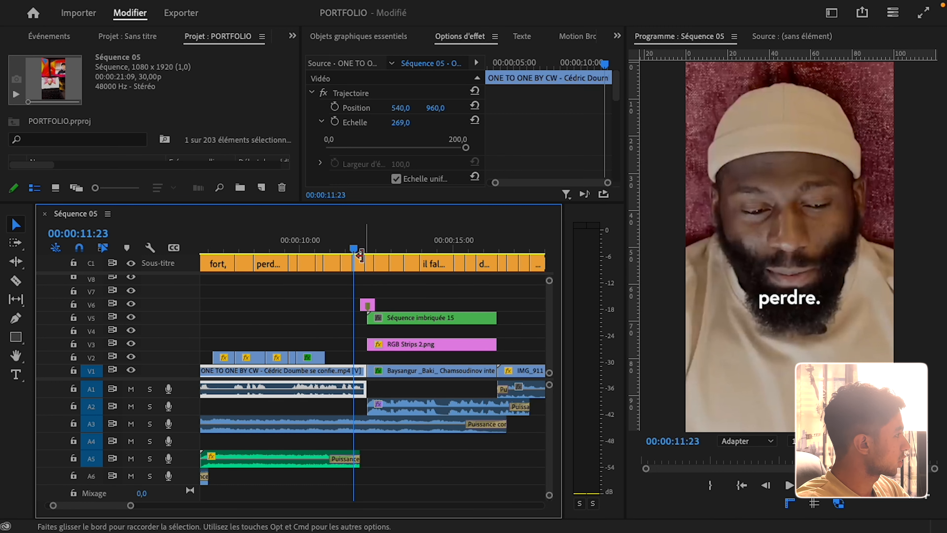
# Step: Scrub through the Baysangur interview section with its television overlay, from 00:00:11:23 to 00:00:16:02
pyautogui.moveTo(353, 248); pyautogui.dragTo(406, 255)
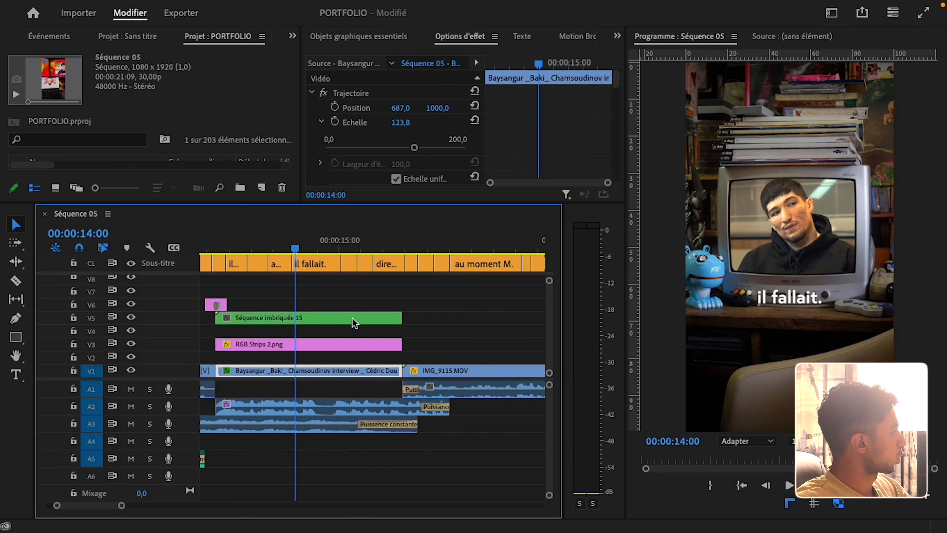
pyautogui.hscroll(-3, 352, 321)
pyautogui.moveTo(356, 252); pyautogui.dragTo(426, 263)
pyautogui.hscroll(-2, 342, 351)
pyautogui.hscroll(2, 340, 347)
pyautogui.press('-')
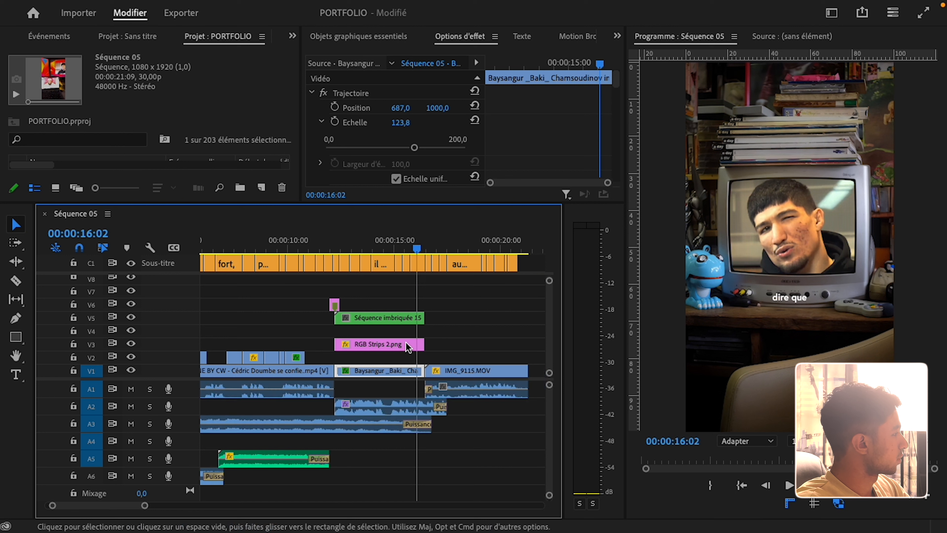
# Step: Select the closing IMG_9115.MOV clip and scrub from the television section into it, to 00:00:17:07
pyautogui.scroll(-3, 481, 380)
pyautogui.scroll(8, 446, 338)
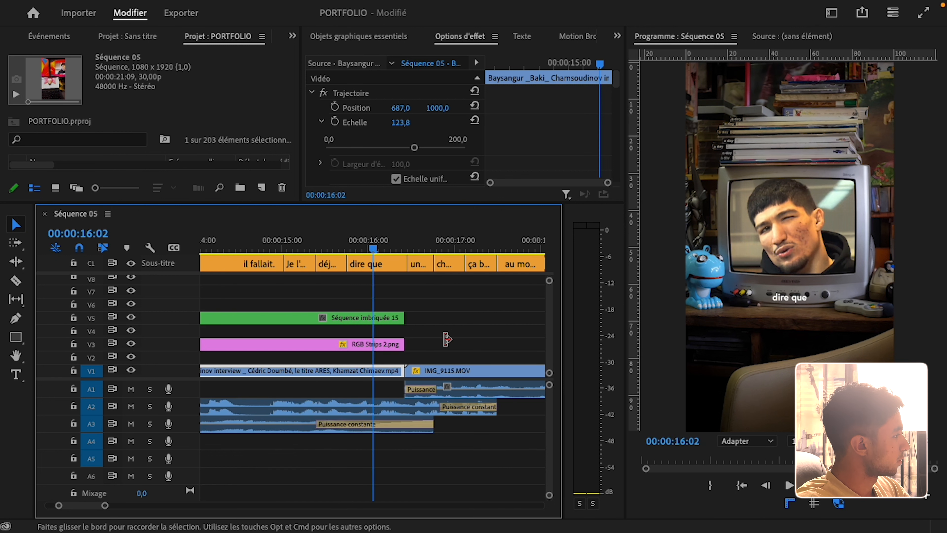
pyautogui.scroll(-5, 411, 368)
pyautogui.click(461, 375)
pyautogui.moveTo(402, 253); pyautogui.dragTo(425, 247)
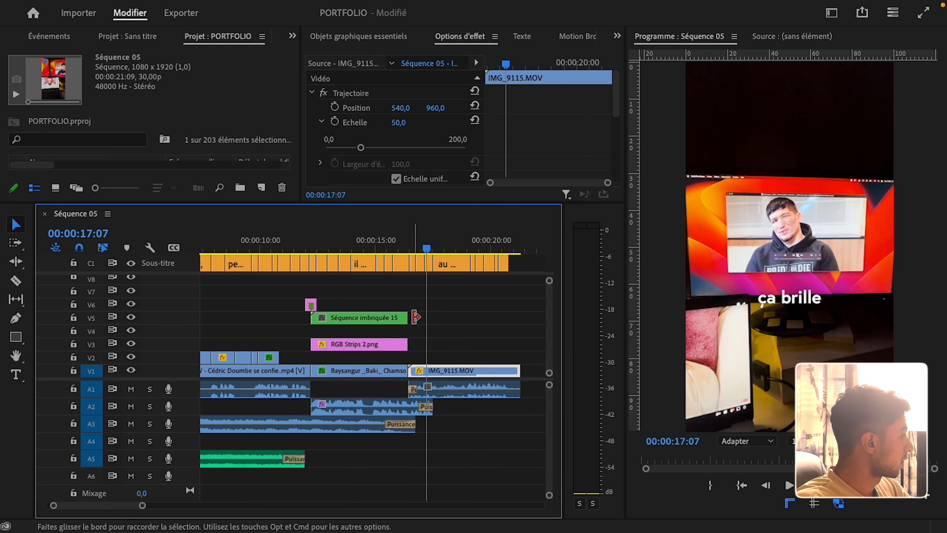
# Step: Move the Baysangur interview clip up to V2 and extend it to the end of the closing IMG_9115.MOV clip, checking the overlap at 00:00:17:26
pyautogui.moveTo(393, 371); pyautogui.dragTo(392, 357)
pyautogui.click(319, 249)
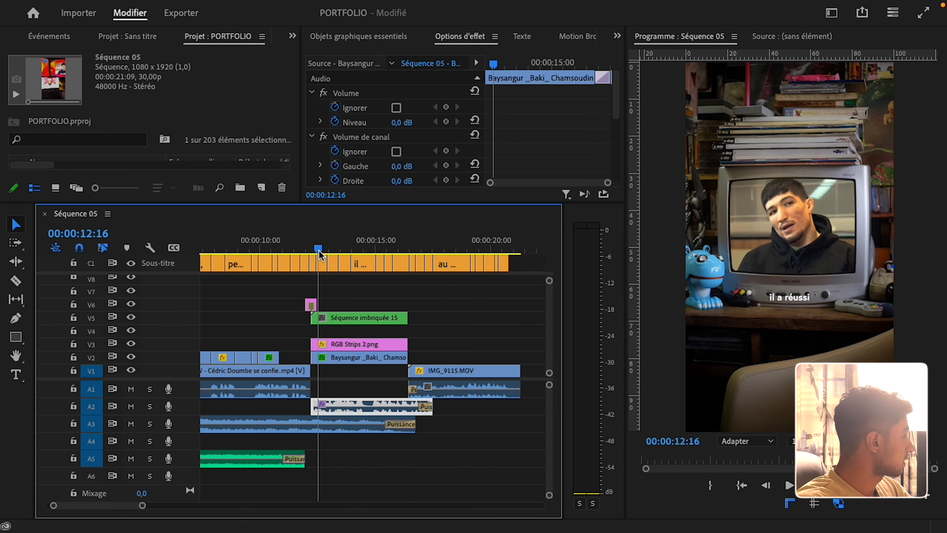
pyautogui.click(345, 360)
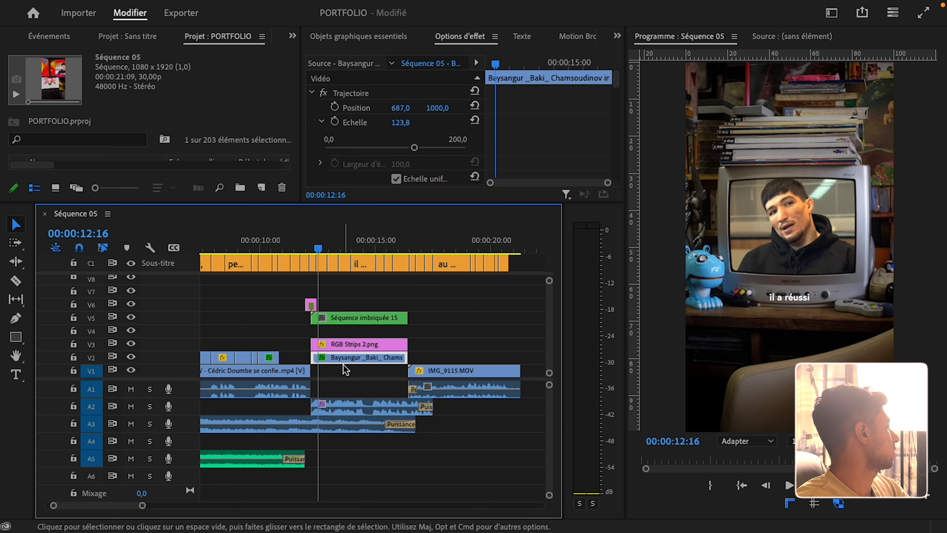
pyautogui.moveTo(407, 357); pyautogui.dragTo(511, 353)
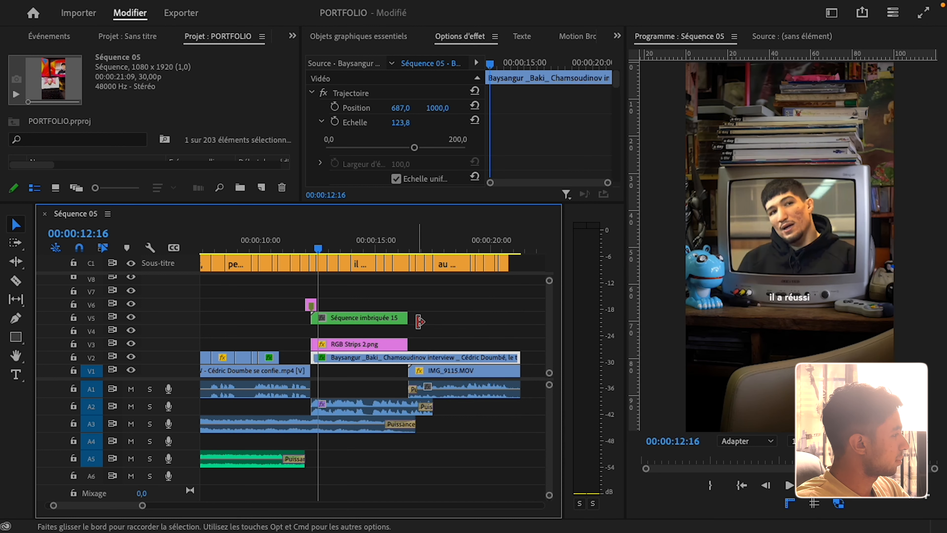
pyautogui.click(445, 375)
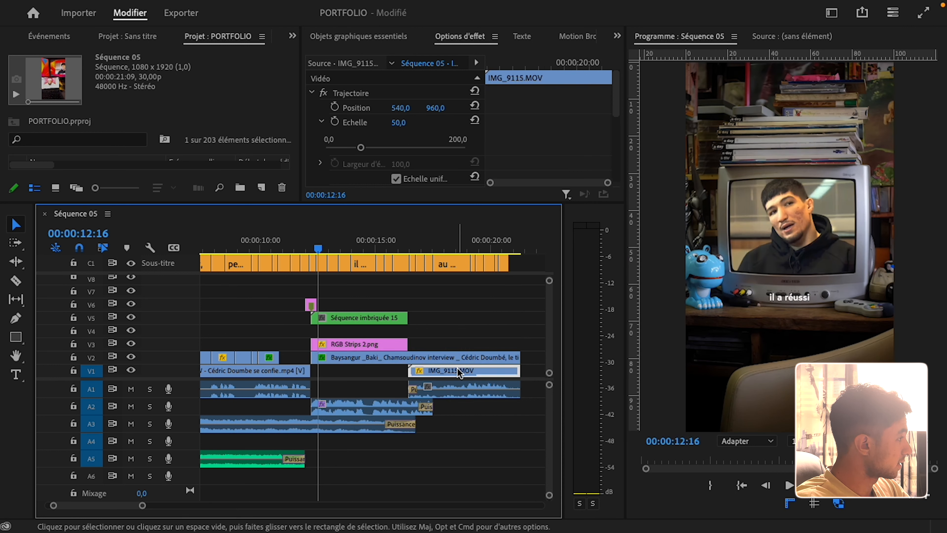
pyautogui.click(441, 246)
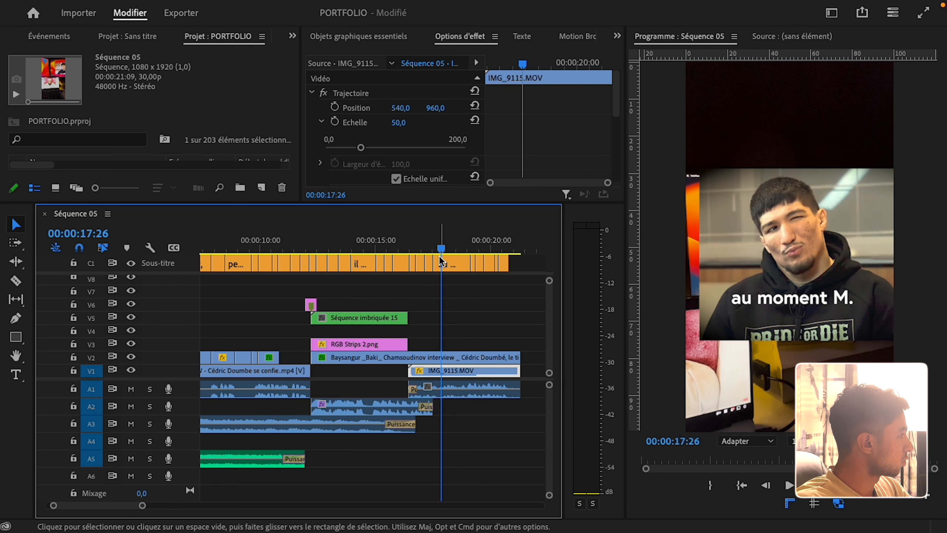
# Step: Play the overlap up to 00:00:19:07, and undo the Baysangur interview clip's move to V2 and its extension
pyautogui.press('space')
pyautogui.press('space')
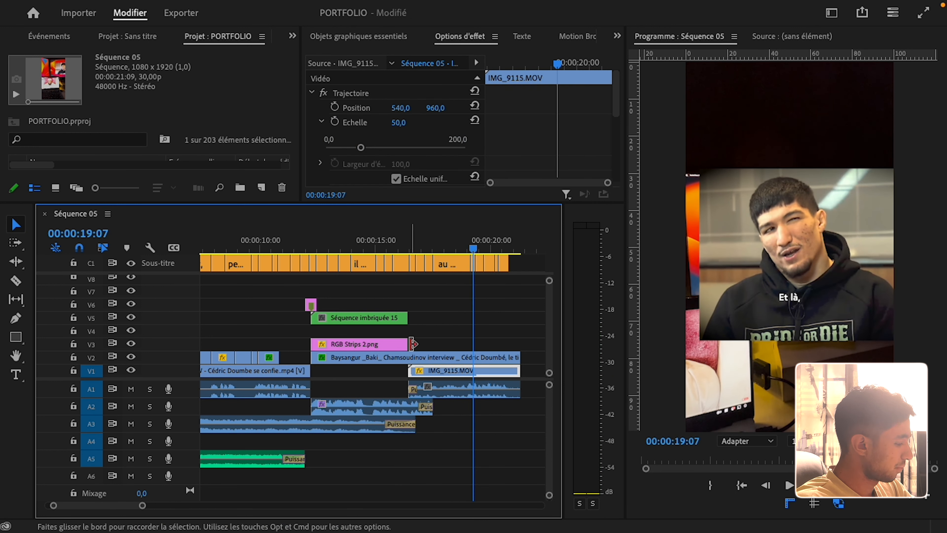
pyautogui.press('super+z')
pyautogui.press('super+z')
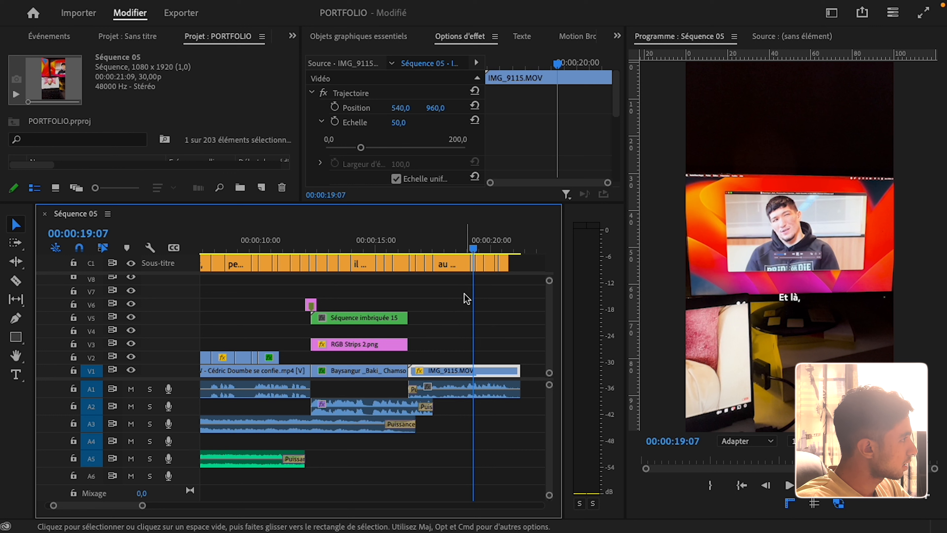
# Step: Return to the start of the sequence and examine the opening title clips and the overall track layout
pyautogui.press('\\')
pyautogui.press('Home')
pyautogui.press('=')
pyautogui.press('=')
pyautogui.press('=')
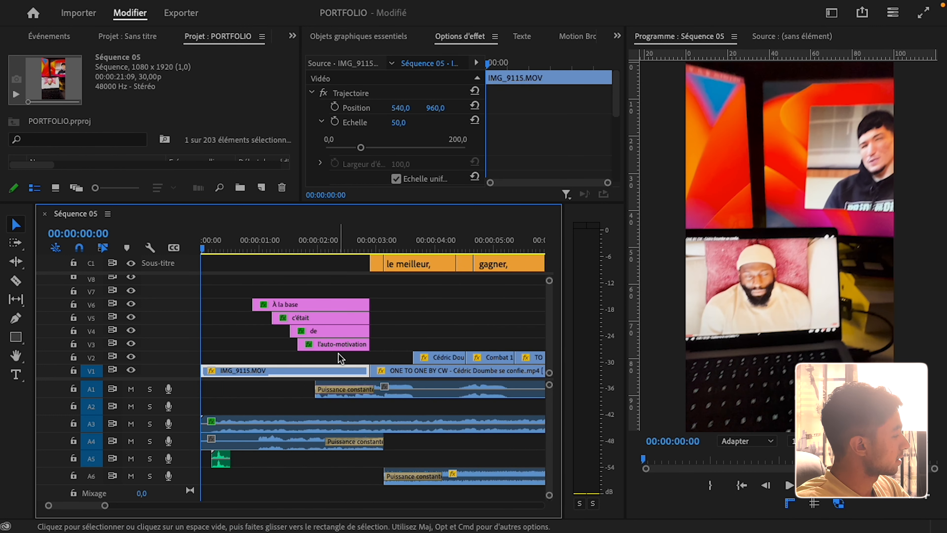
pyautogui.press('-')
pyautogui.press('-')
pyautogui.press('-')
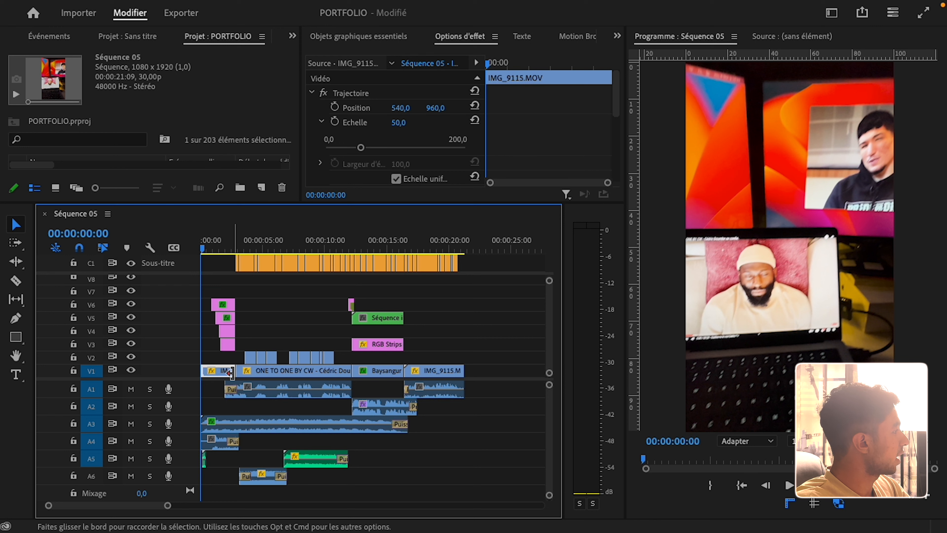
# Step: Inspect the sequence at 00:00:10:04 and the Baysangur television overlay section at 00:00:14:12
pyautogui.click(326, 249)
pyautogui.scroll(5, 348, 297)
pyautogui.scroll(-5, 349, 297)
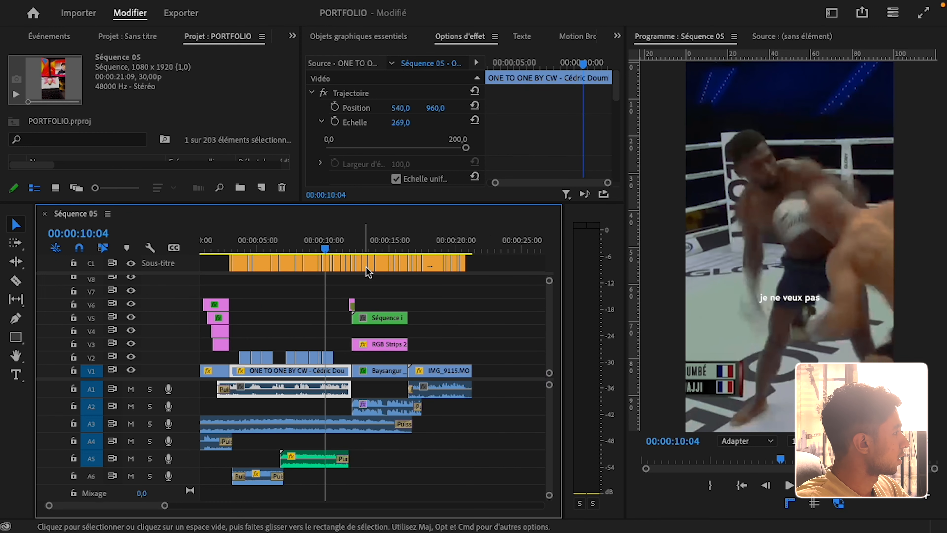
pyautogui.click(382, 243)
pyautogui.scroll(5, 383, 306)
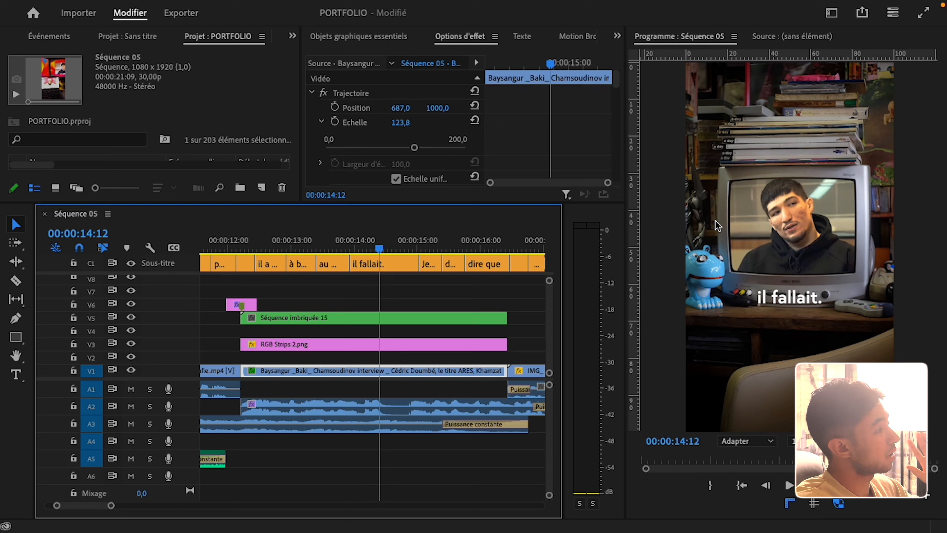
# Step: Switch to Pinterest in the browser and browse the home feed's collages, posters and photos for visual inspiration
pyautogui.hotkey('ctrl', 'Left')
pyautogui.hotkey('ctrl', 'Left')
pyautogui.scroll(-5, 376, 212)
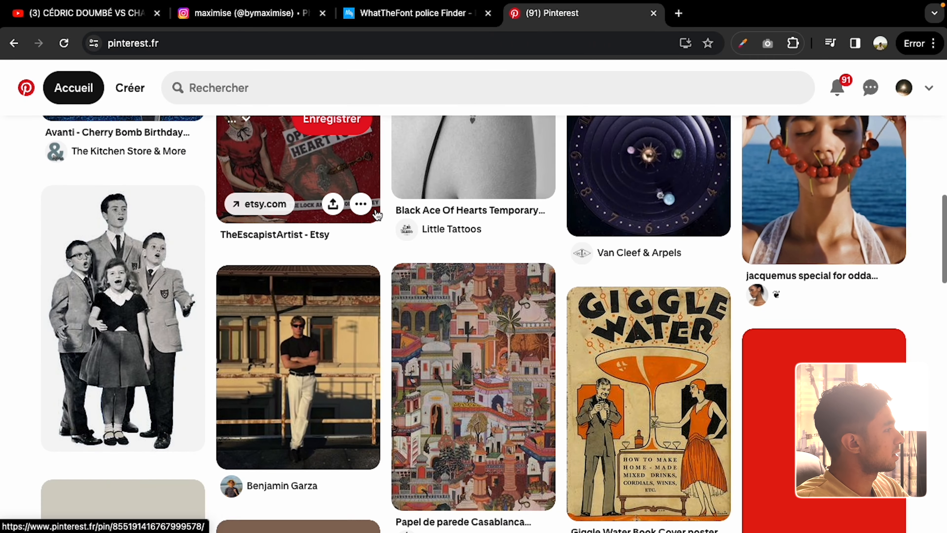
pyautogui.scroll(-9, 378, 215)
pyautogui.scroll(5, 455, 220)
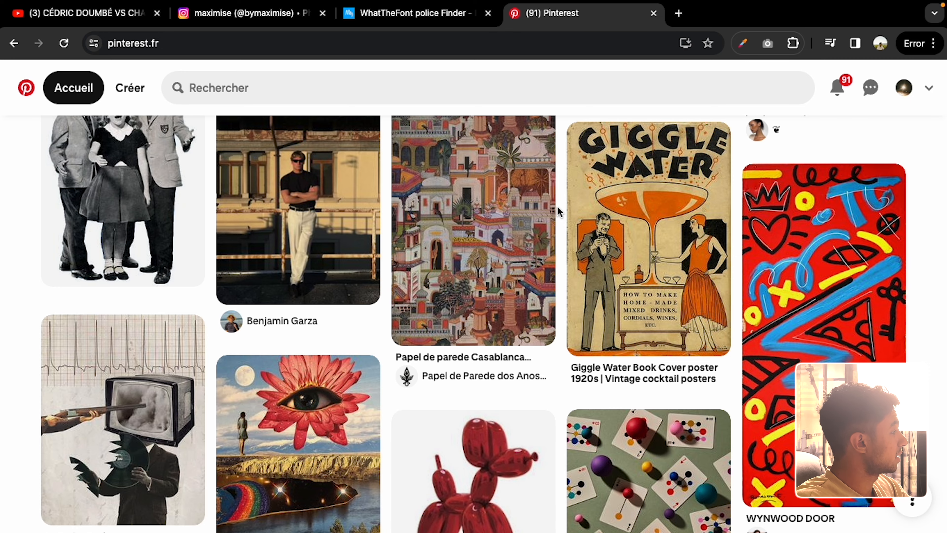
pyautogui.scroll(-10, 558, 208)
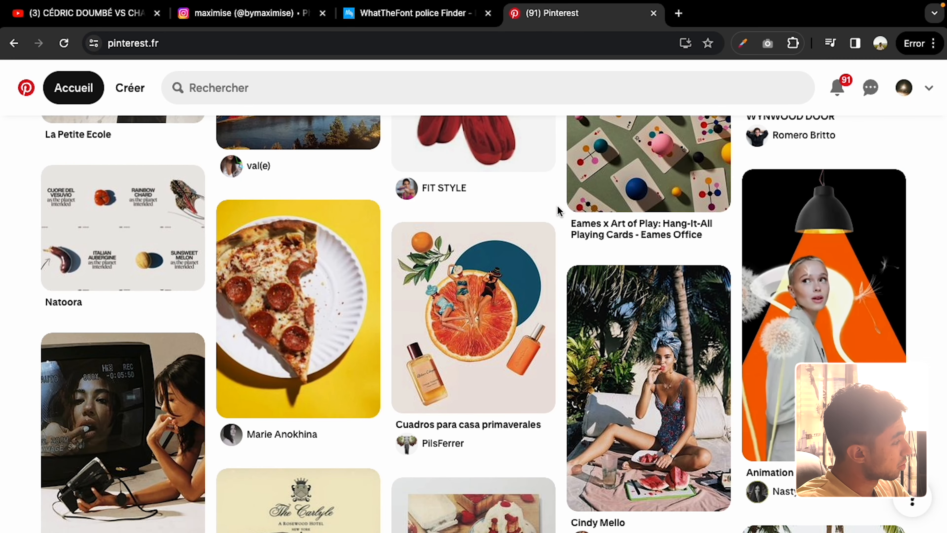
pyautogui.scroll(-3, 558, 206)
pyautogui.scroll(-4, 558, 210)
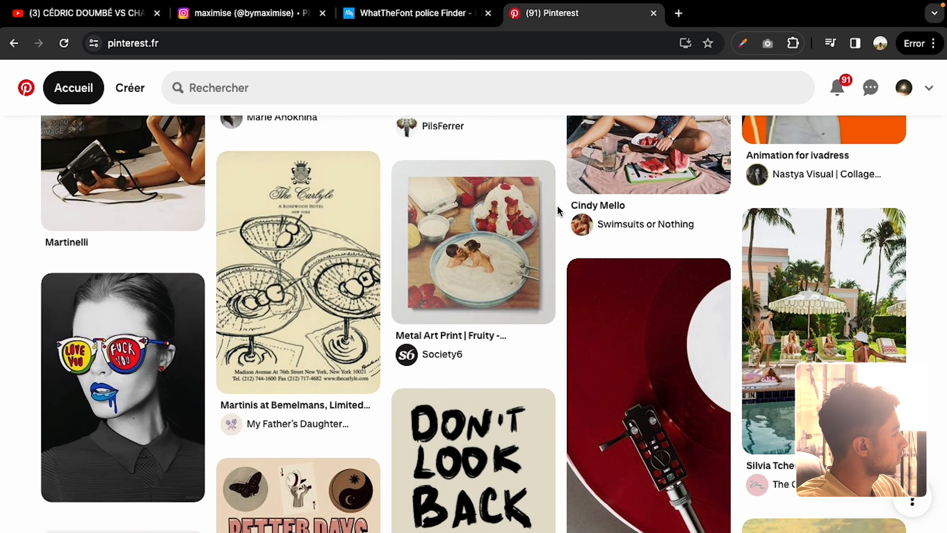
pyautogui.scroll(-5, 557, 206)
pyautogui.scroll(-1, 501, 359)
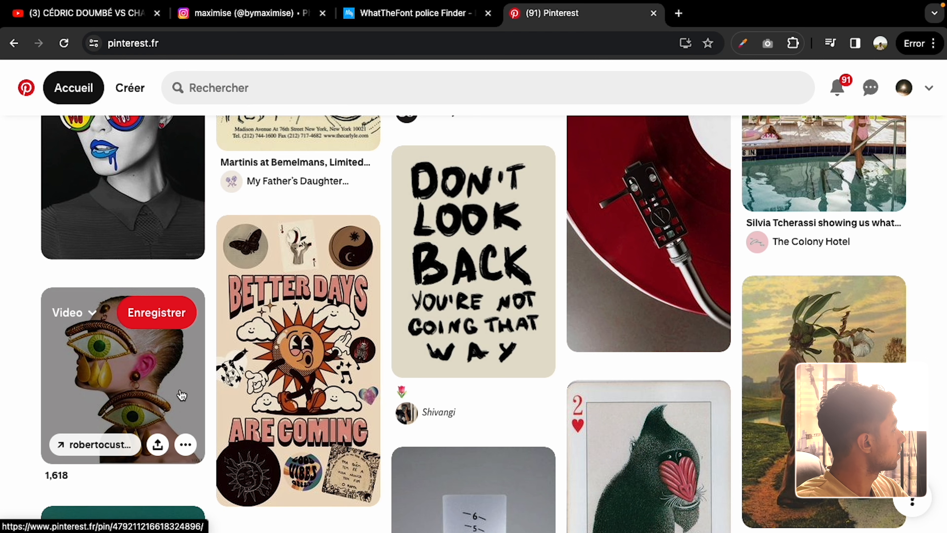
pyautogui.scroll(-4, 385, 286)
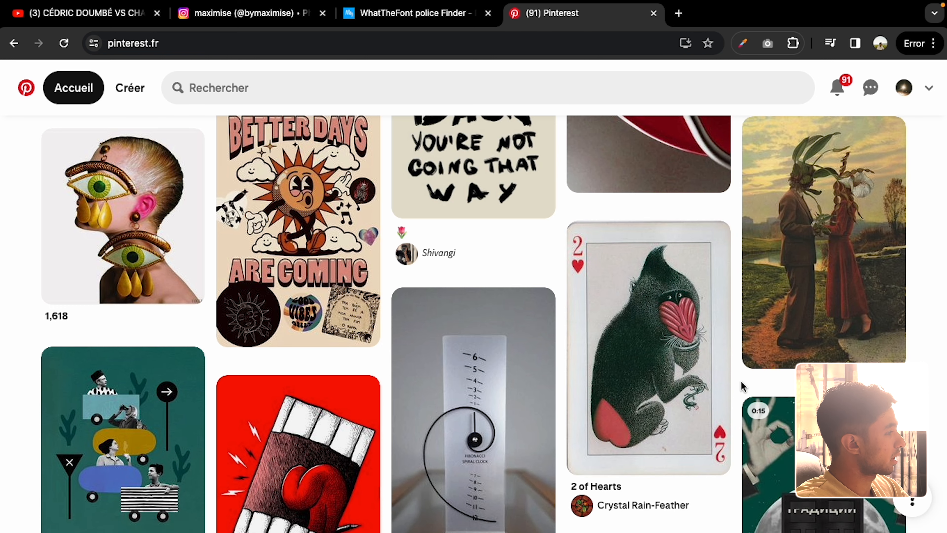
pyautogui.scroll(-4, 740, 380)
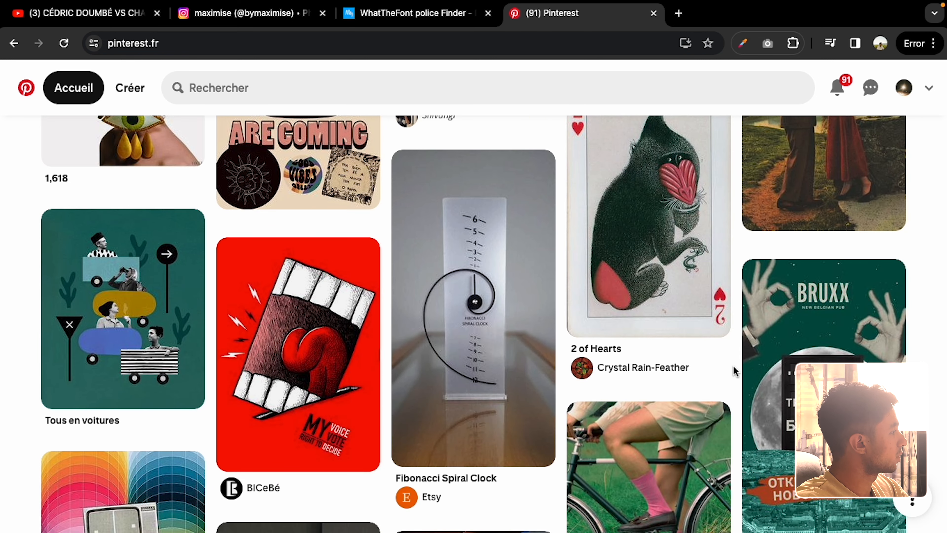
pyautogui.scroll(5, 733, 366)
pyautogui.scroll(10, 733, 366)
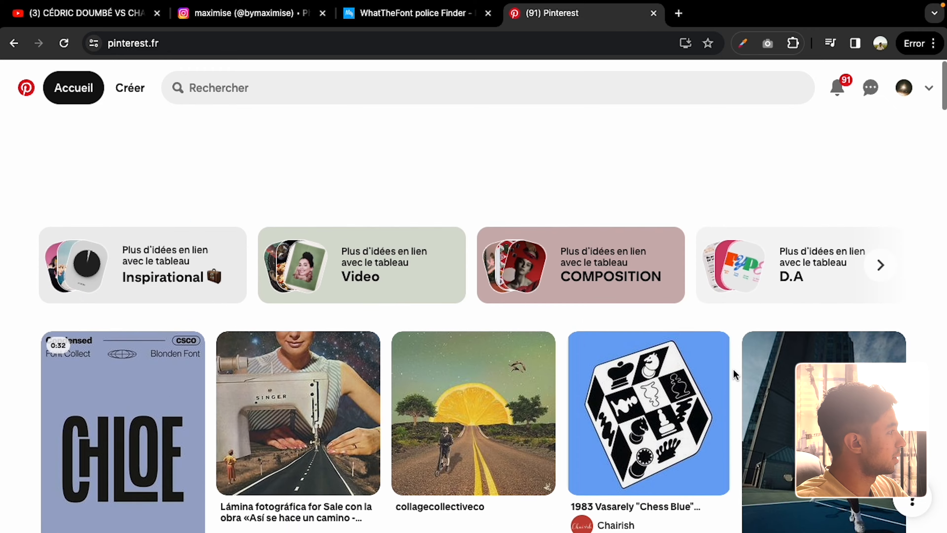
# Step: Search Pinterest for "vintage background"
pyautogui.click(244, 89)
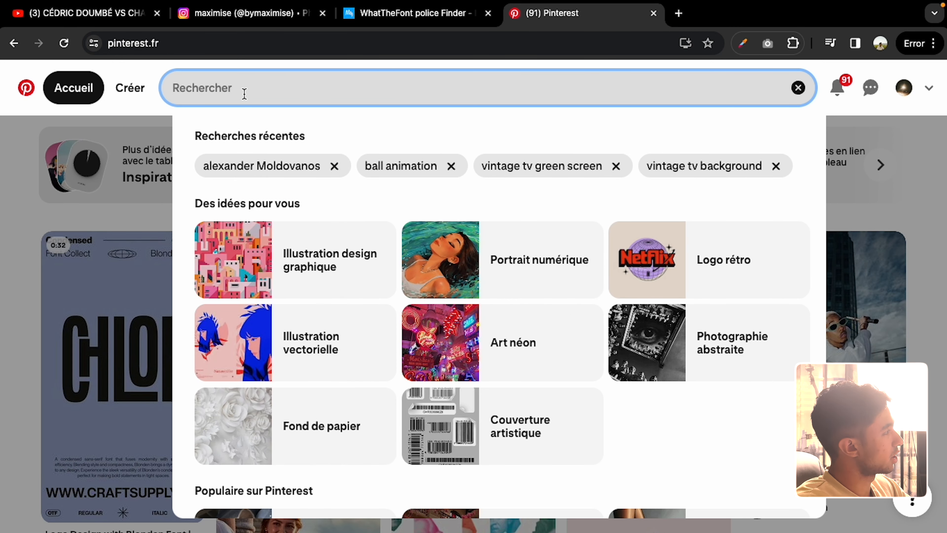
pyautogui.write('vintage')
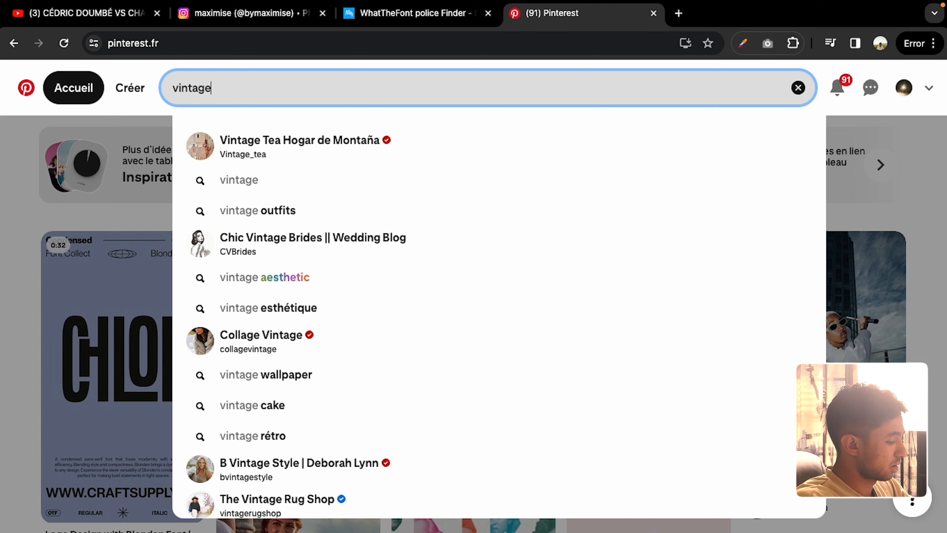
pyautogui.write(' bac')
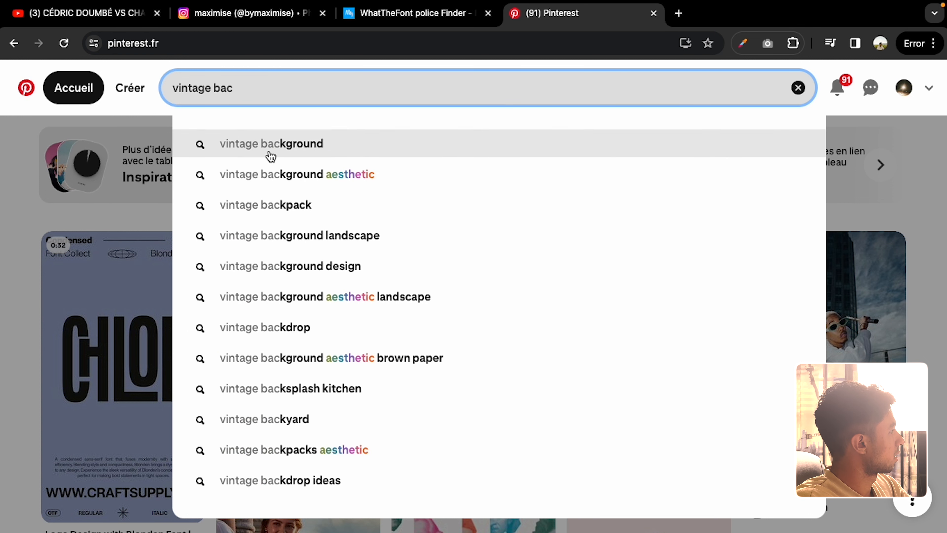
pyautogui.click(270, 151)
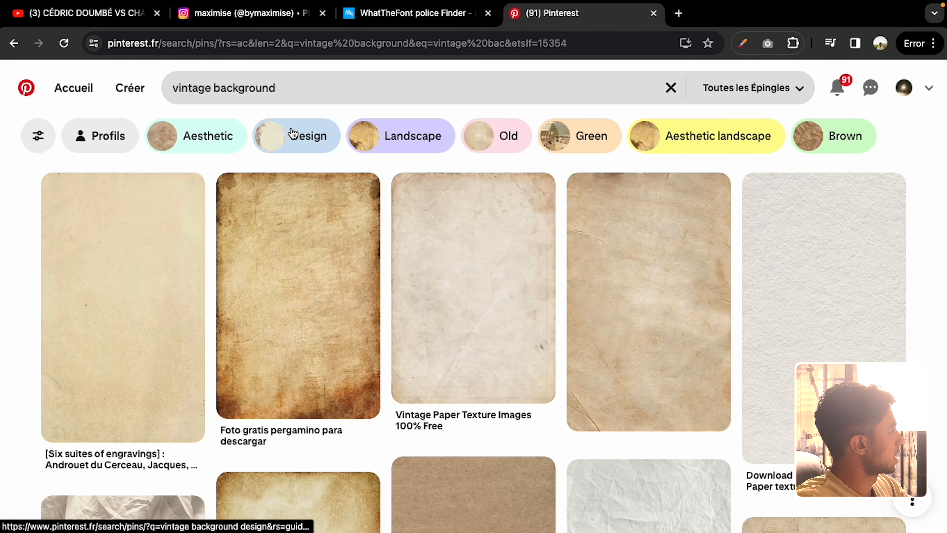
# Step: Refine the Pinterest search to "vintage background salon" and look through the resulting images
pyautogui.click(309, 101)
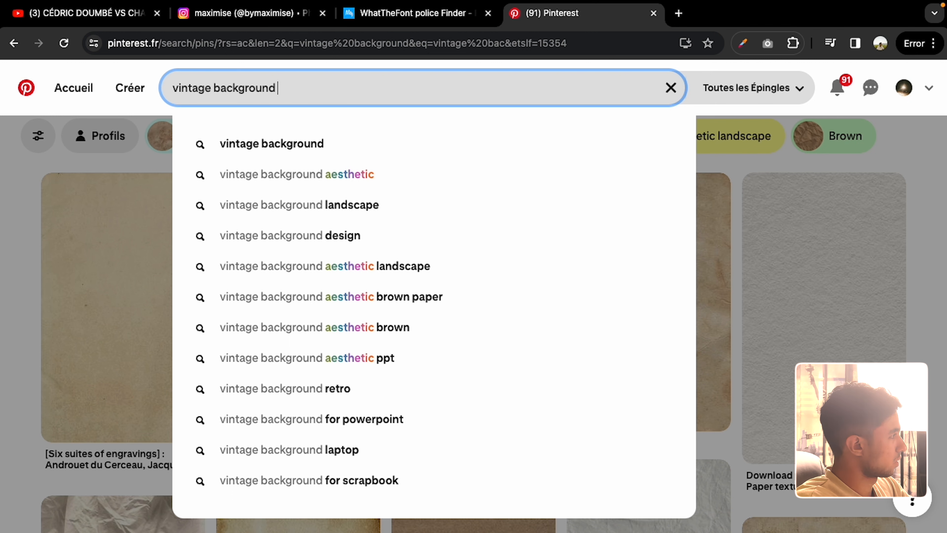
pyautogui.write('salon')
pyautogui.press('Return')
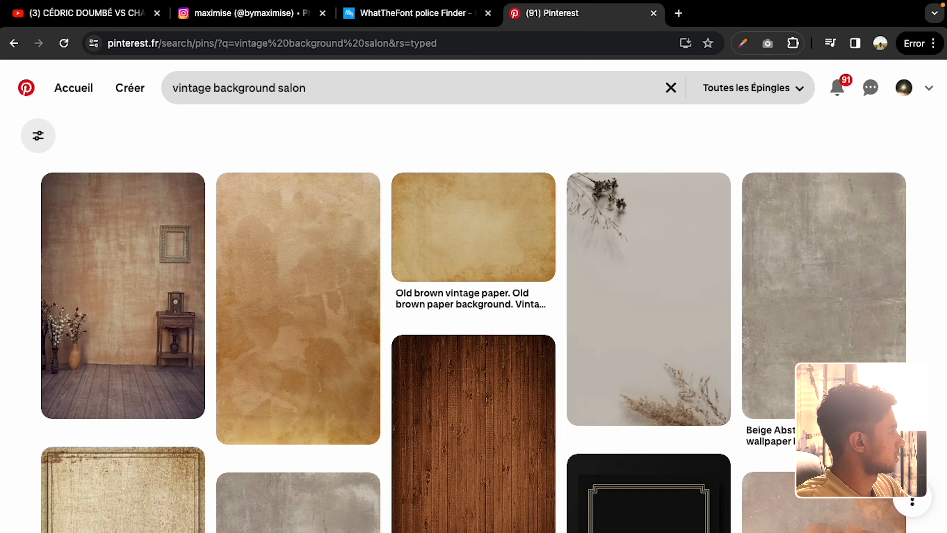
pyautogui.scroll(-10, 171, 336)
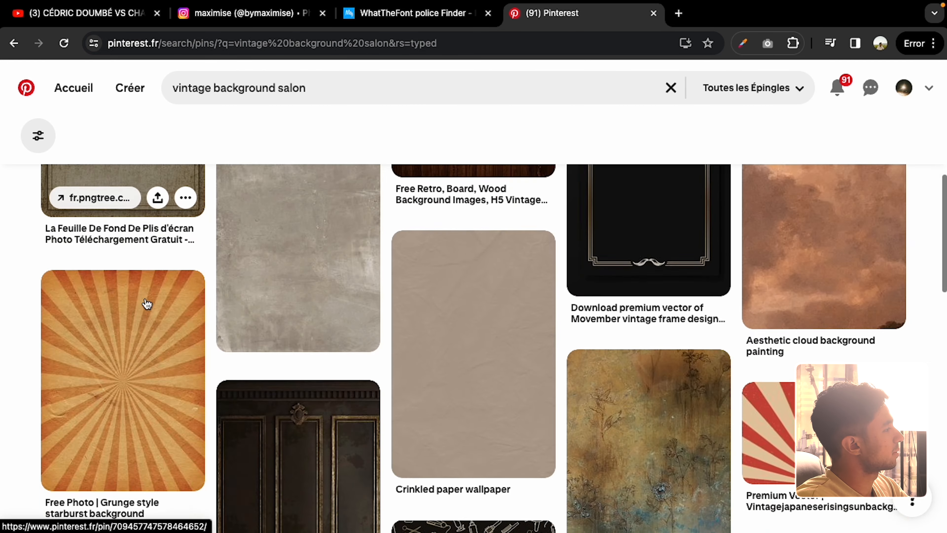
pyautogui.scroll(-7, 260, 262)
pyautogui.scroll(-10, 260, 262)
pyautogui.scroll(20, 260, 267)
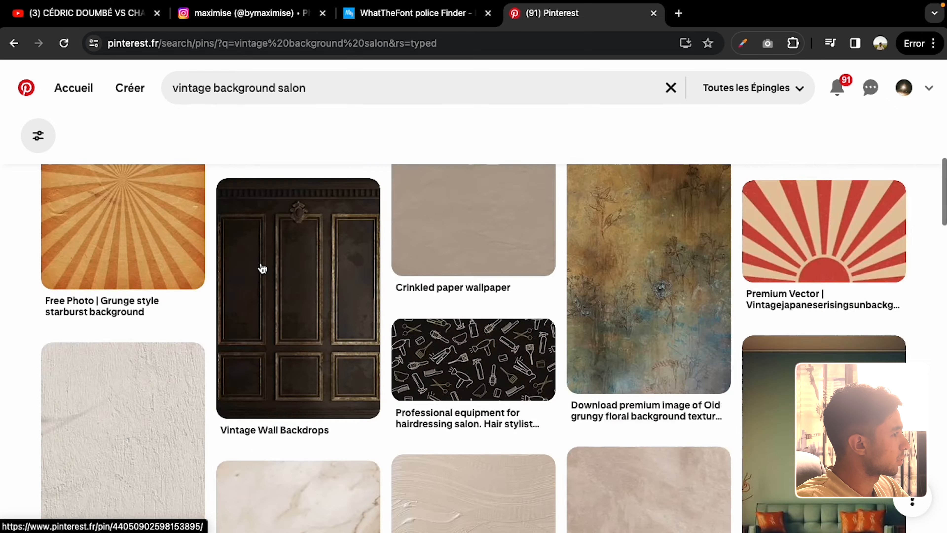
# Step: Change the Pinterest search to "vintage background tv"
pyautogui.click(284, 88)
pyautogui.press('BackSpace')
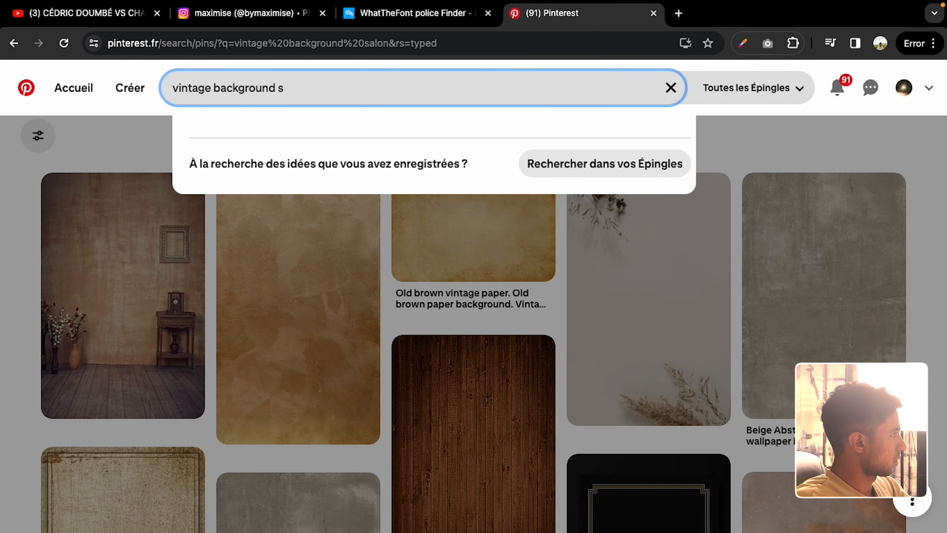
pyautogui.press('BackSpace')
pyautogui.write('tv')
pyautogui.press('Return')
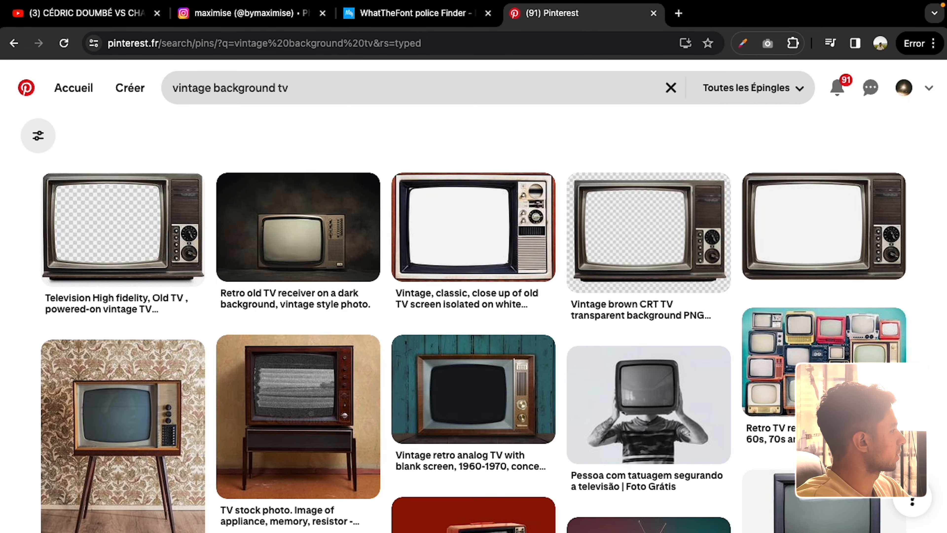
# Step: Examine the vintage television images in the results for one suitable as the edit's TV background
pyautogui.scroll(-7, 322, 261)
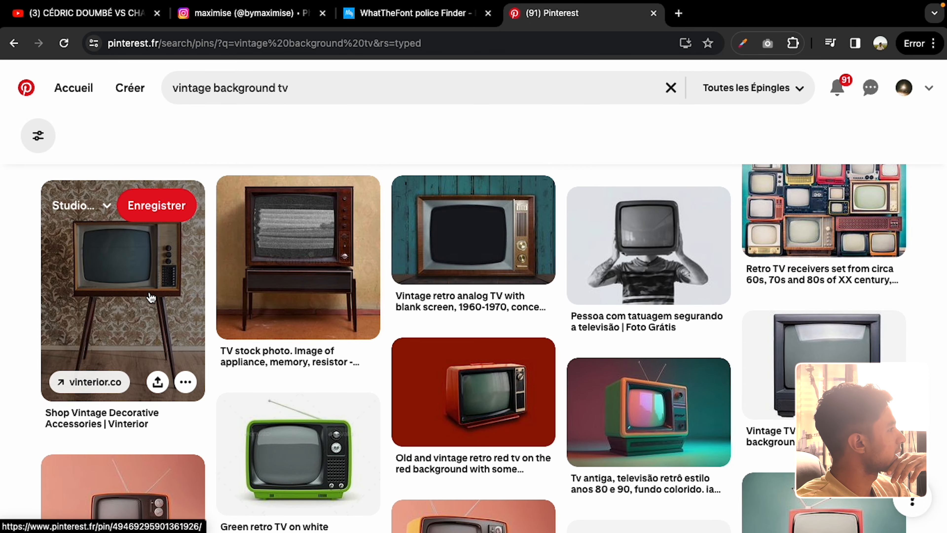
pyautogui.scroll(-5, 124, 267)
pyautogui.scroll(-6, 178, 279)
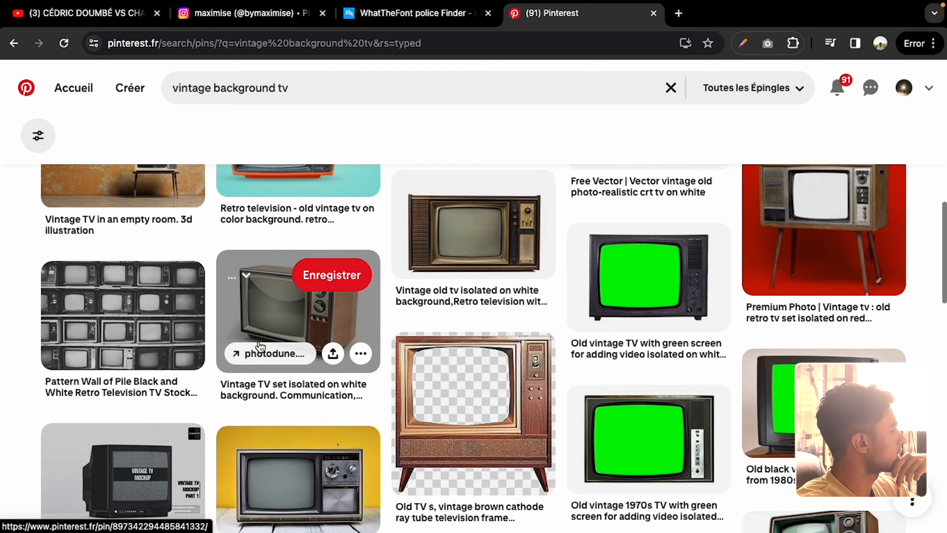
pyautogui.scroll(-10, 267, 345)
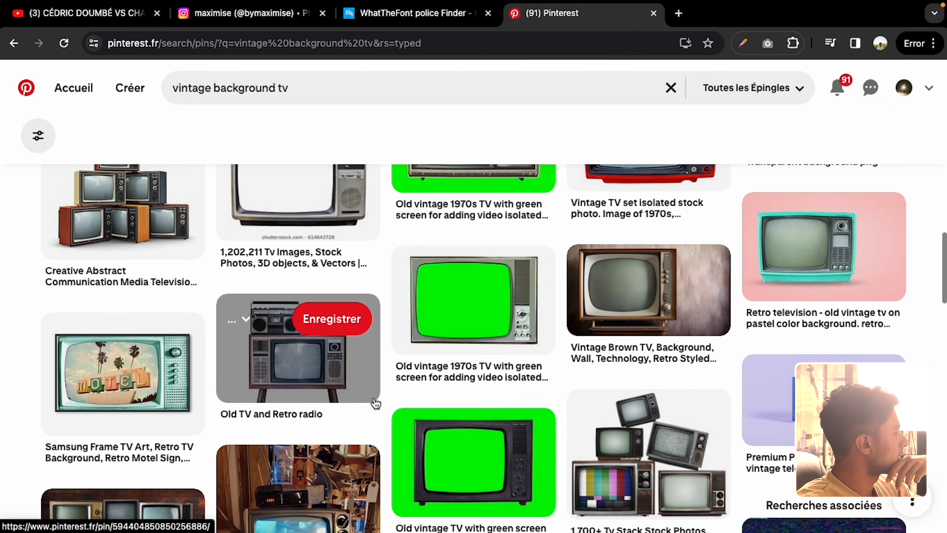
pyautogui.scroll(-6, 383, 328)
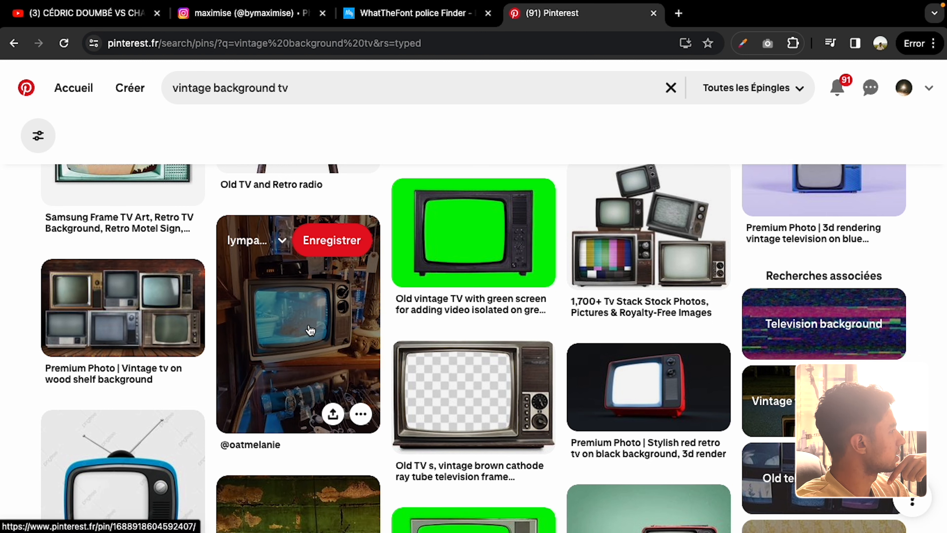
pyautogui.scroll(-15, 310, 330)
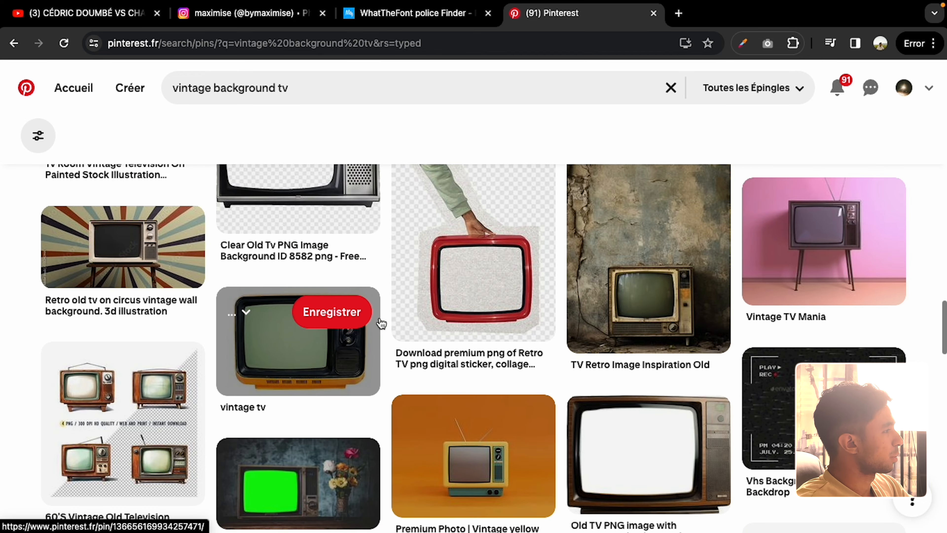
pyautogui.scroll(-6, 381, 323)
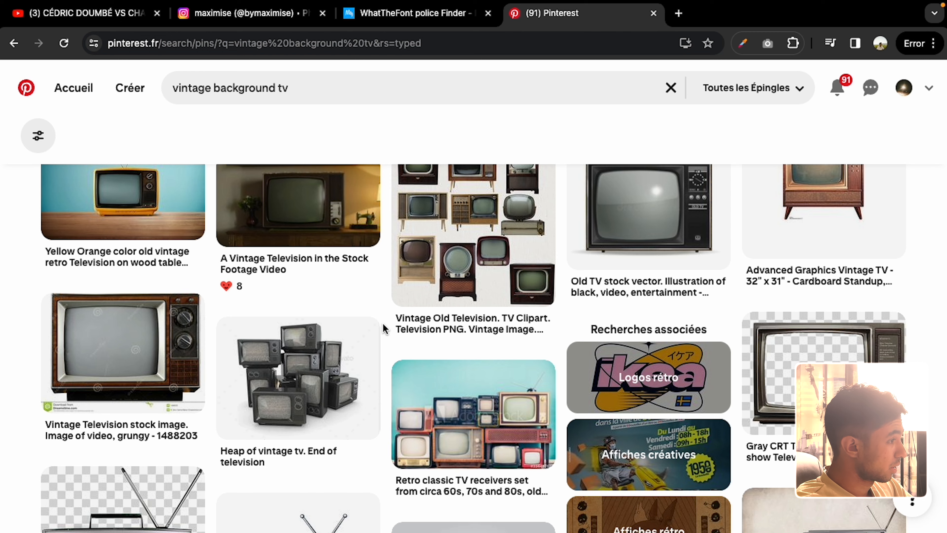
pyautogui.scroll(-8, 384, 329)
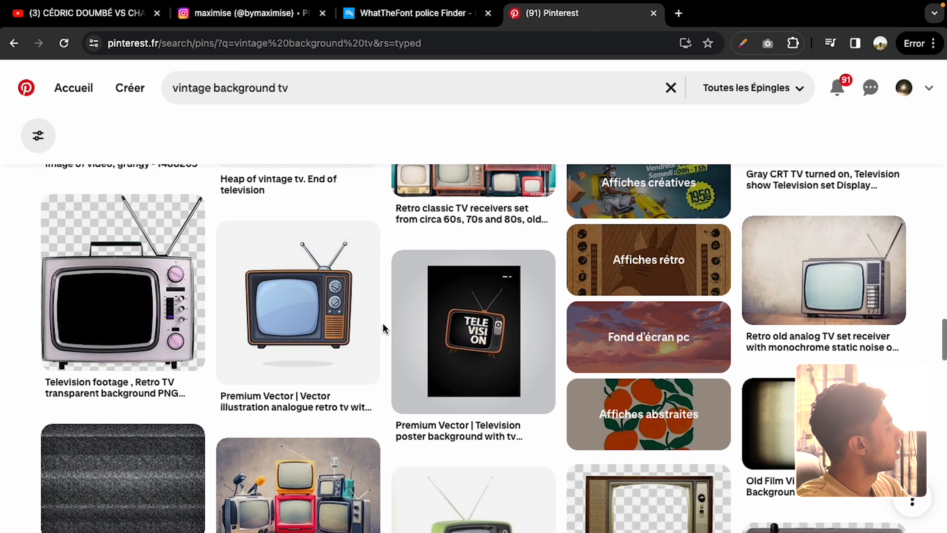
pyautogui.scroll(10, 384, 329)
pyautogui.scroll(2, 384, 328)
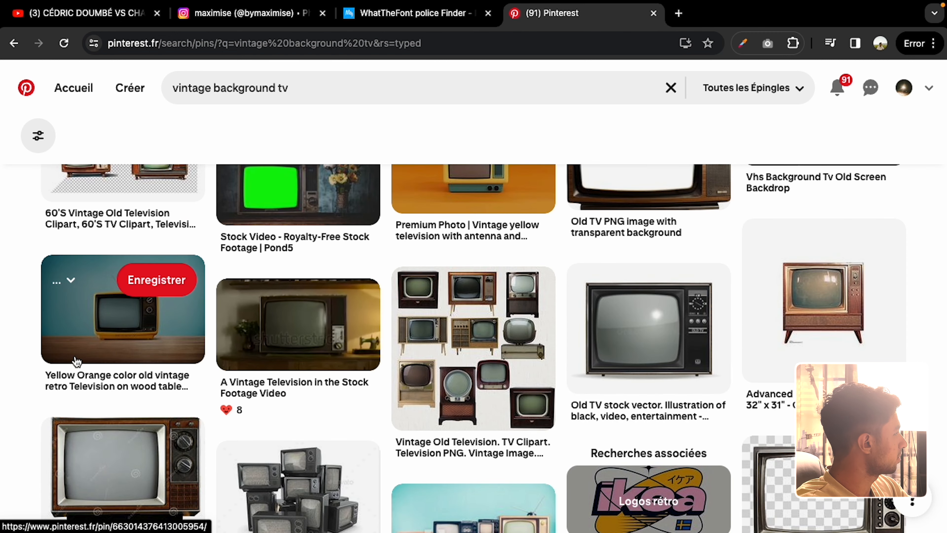
pyautogui.scroll(10, 709, 380)
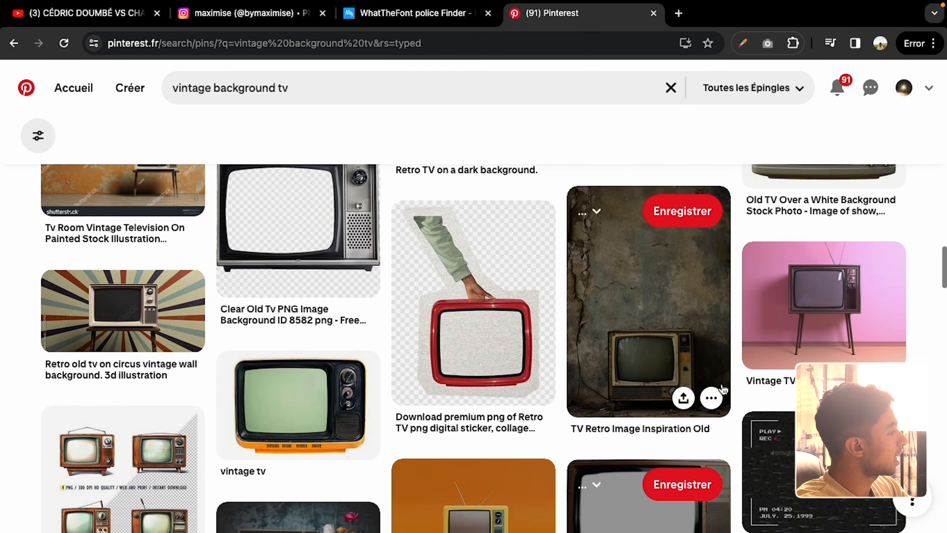
pyautogui.scroll(15, 724, 390)
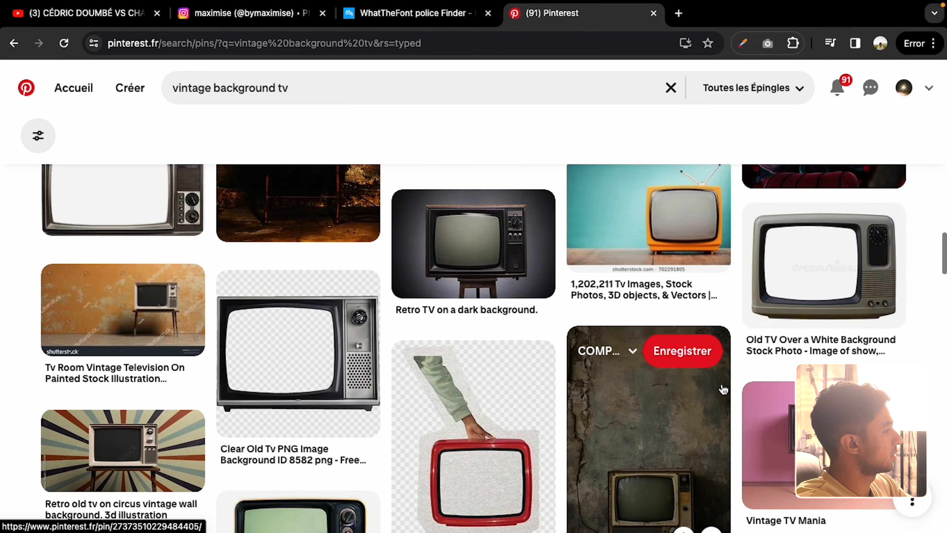
pyautogui.scroll(2, 724, 386)
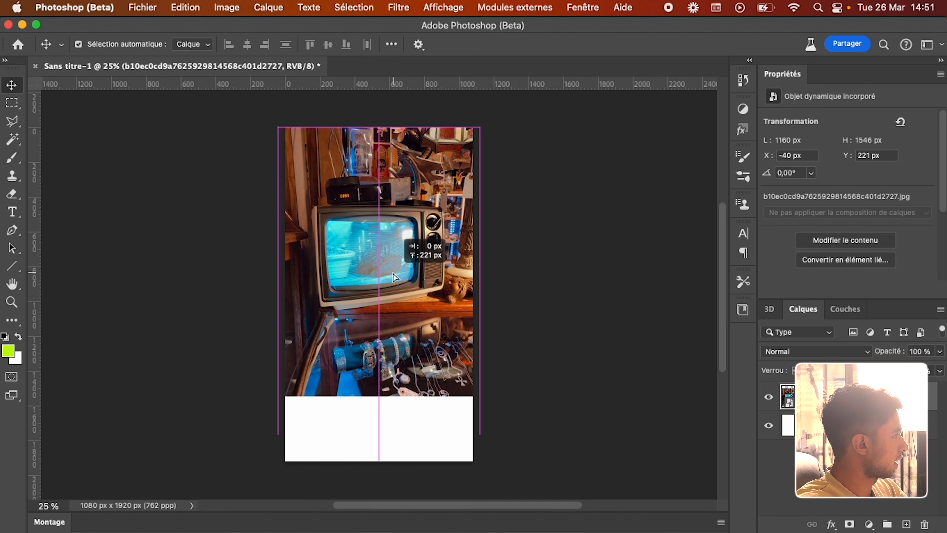
# Step: Align the television photo with the canvas's upper edge and scale it proportionally to 1122 × 1497 px
pyautogui.moveTo(393, 274); pyautogui.dragTo(393, 272)
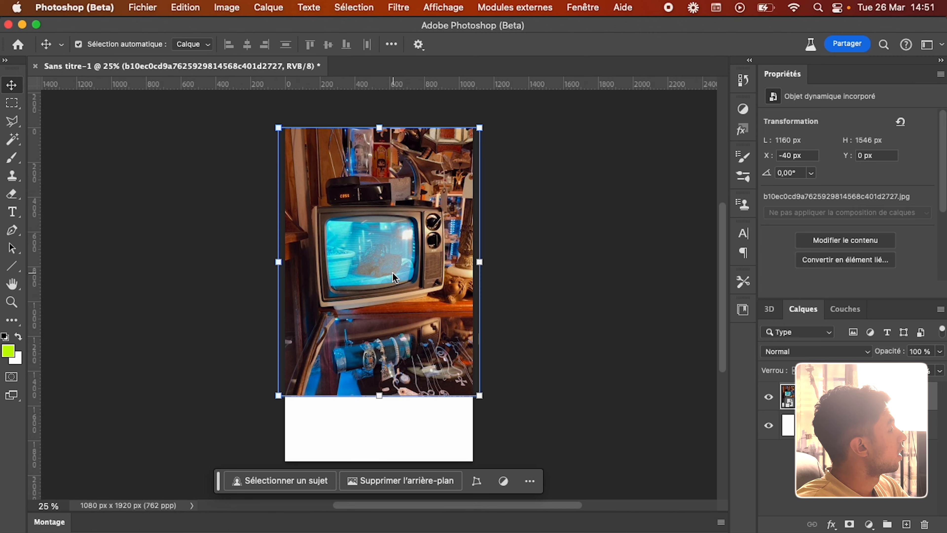
pyautogui.moveTo(379, 396); pyautogui.dragTo(406, 386)
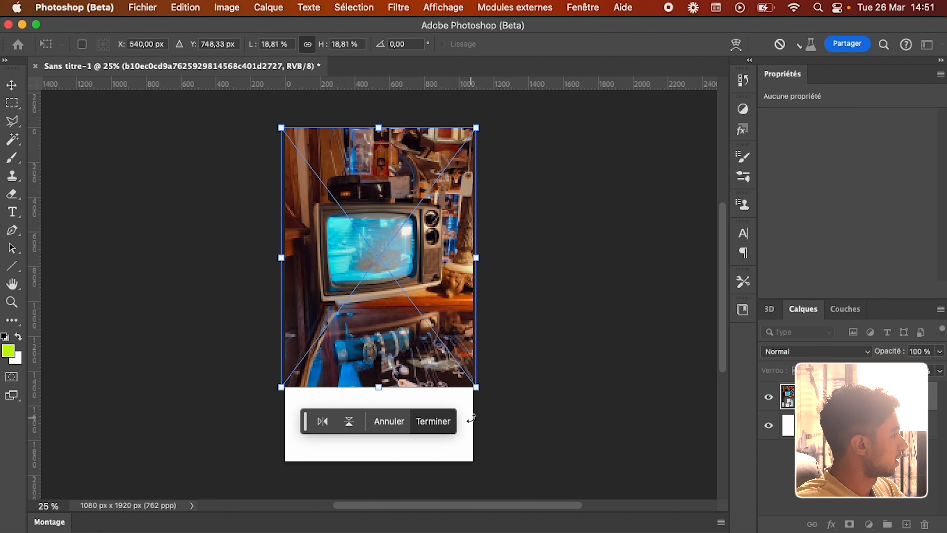
pyautogui.press('Return')
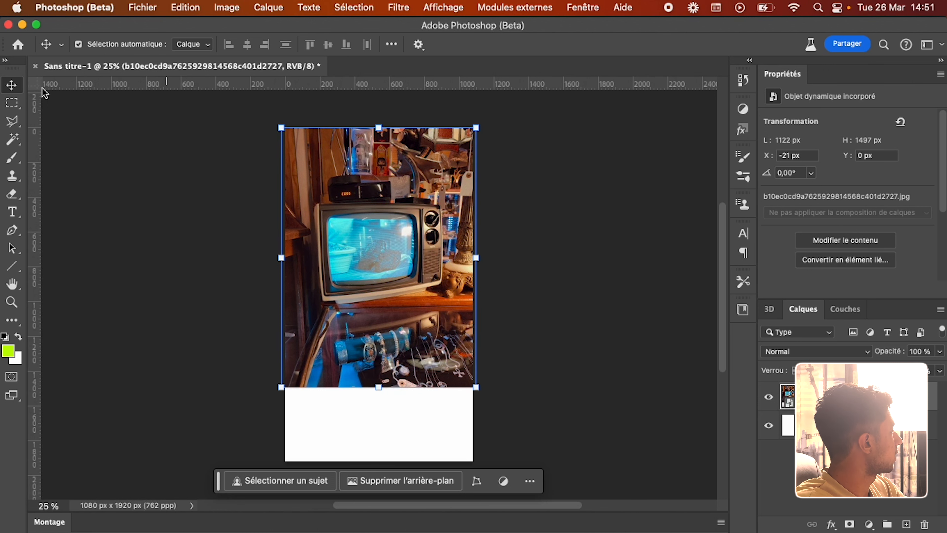
# Step: Select the blank lower canvas plus a strip of the photo and generate a fill from the prompt "complete the background"
pyautogui.click(11, 107)
pyautogui.moveTo(243, 351); pyautogui.dragTo(495, 470)
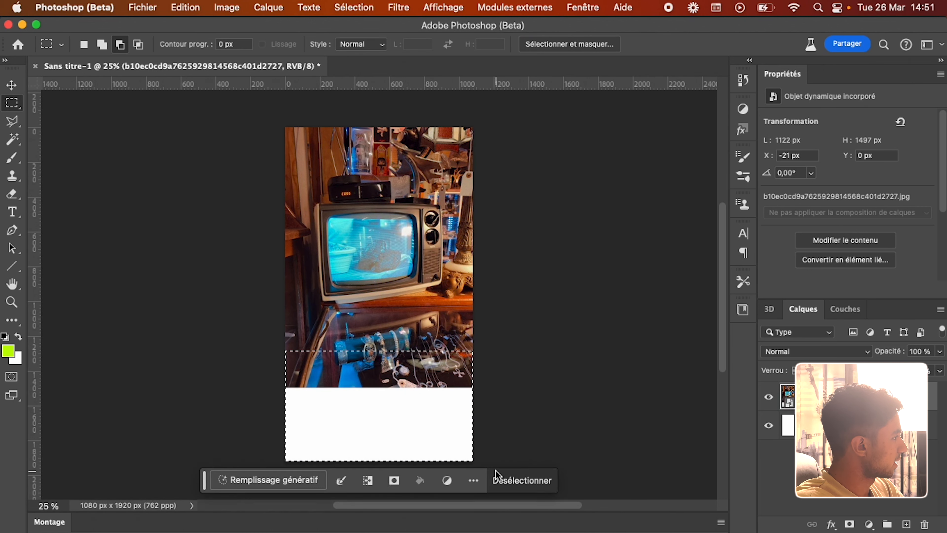
pyautogui.click(254, 479)
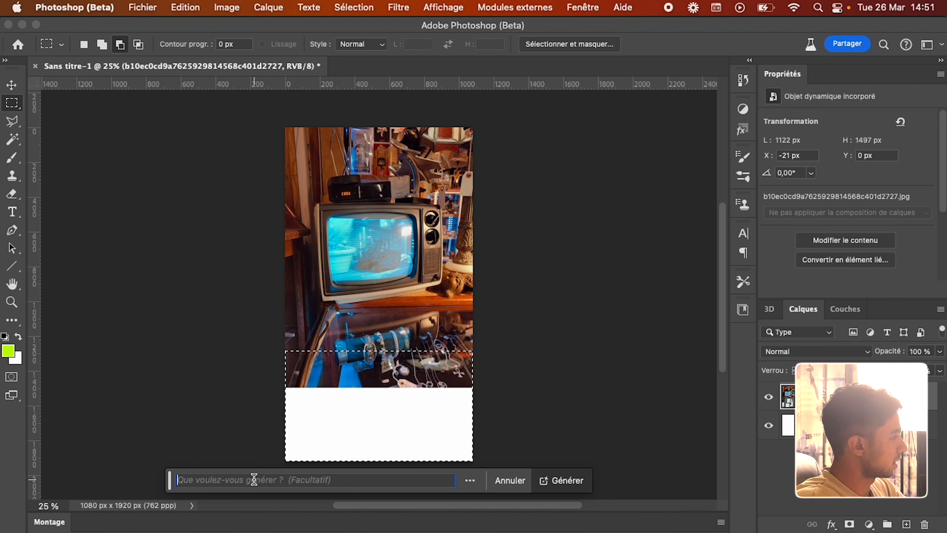
pyautogui.write('co')
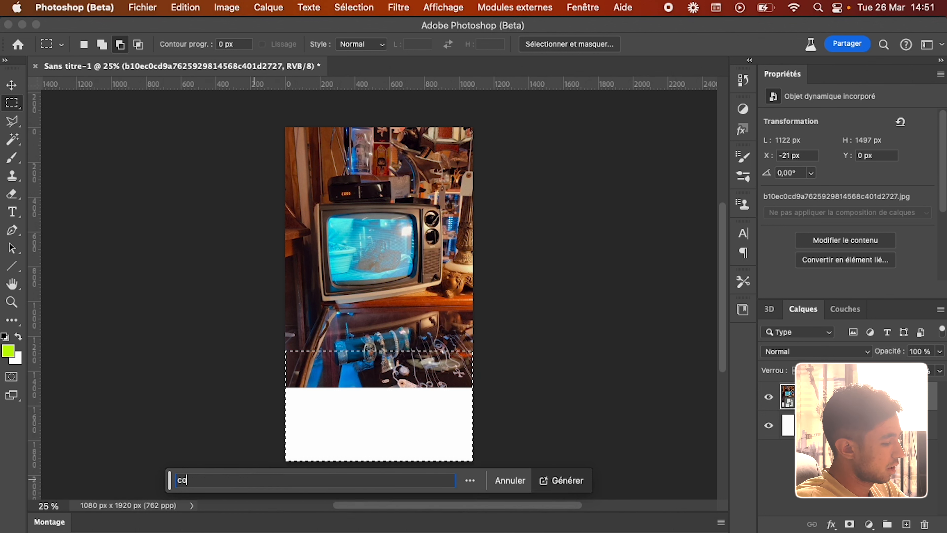
pyautogui.write('mplete the ')
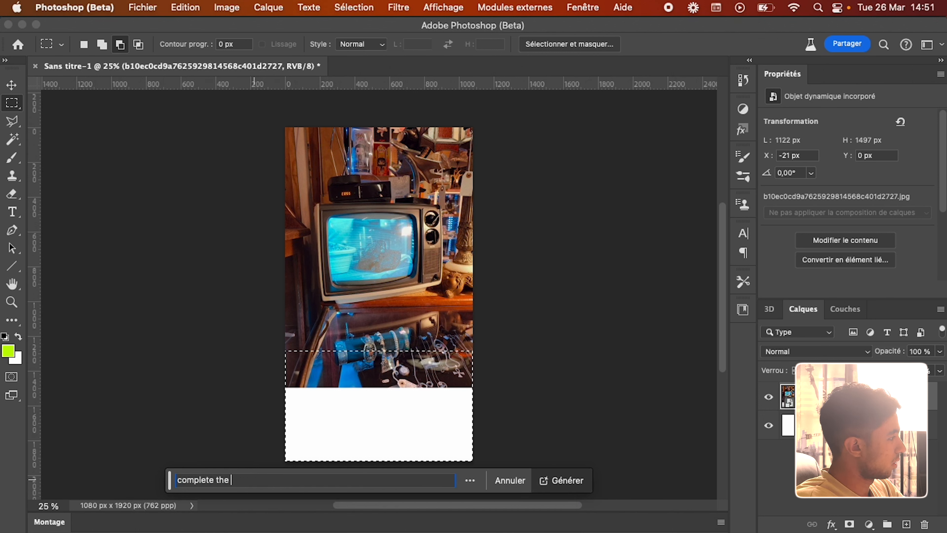
pyautogui.write('in')
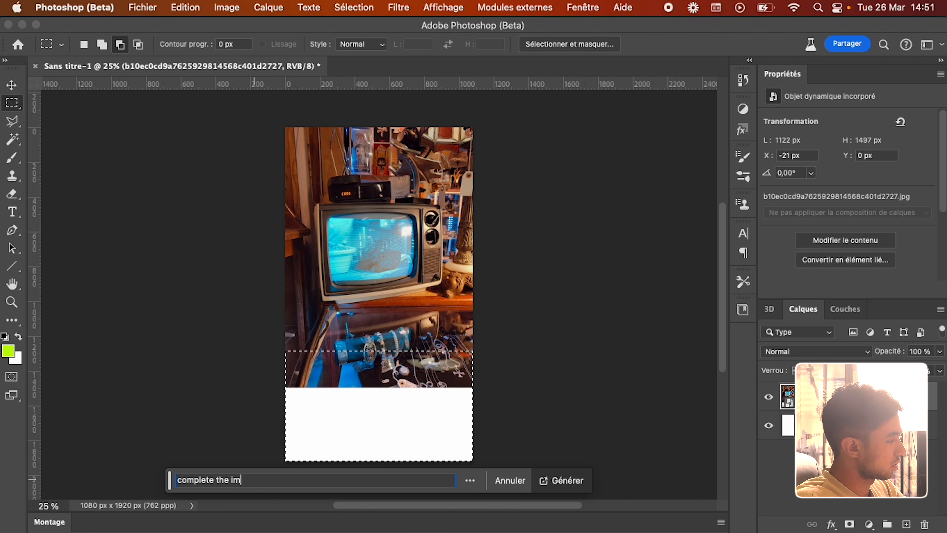
pyautogui.press('BackSpace')
pyautogui.press('BackSpace')
pyautogui.press('BackSpace')
pyautogui.press('BackSpace')
pyautogui.press('BackSpace')
pyautogui.press('BackSpace')
pyautogui.press('BackSpace')
pyautogui.write('the back')
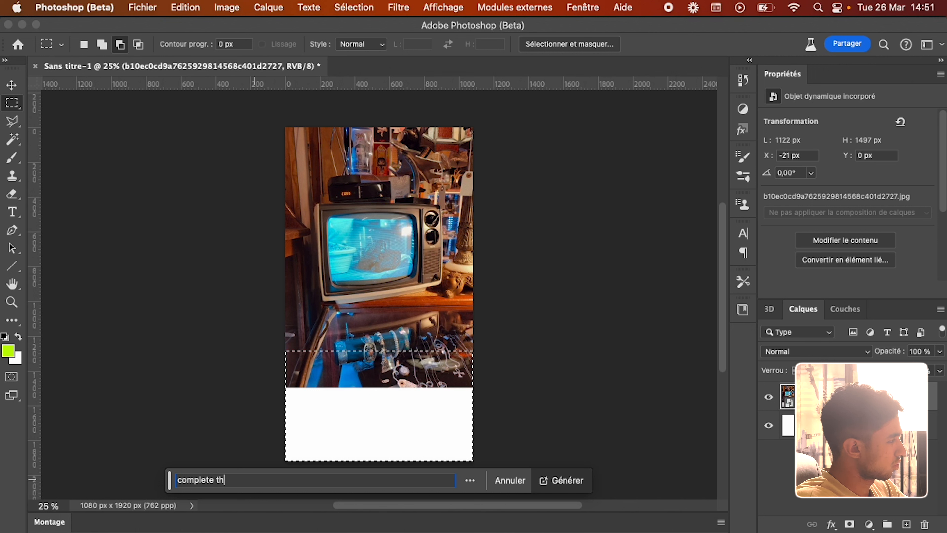
pyautogui.write('ground')
pyautogui.press('Return')
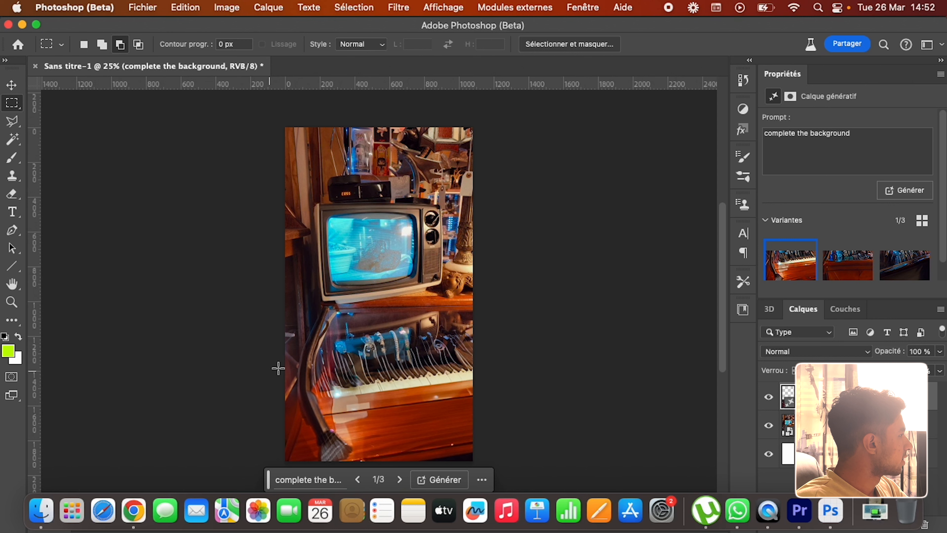
# Step: Compare the three generated variants and keep the second one, with the wooden display case below the television
pyautogui.click(401, 480)
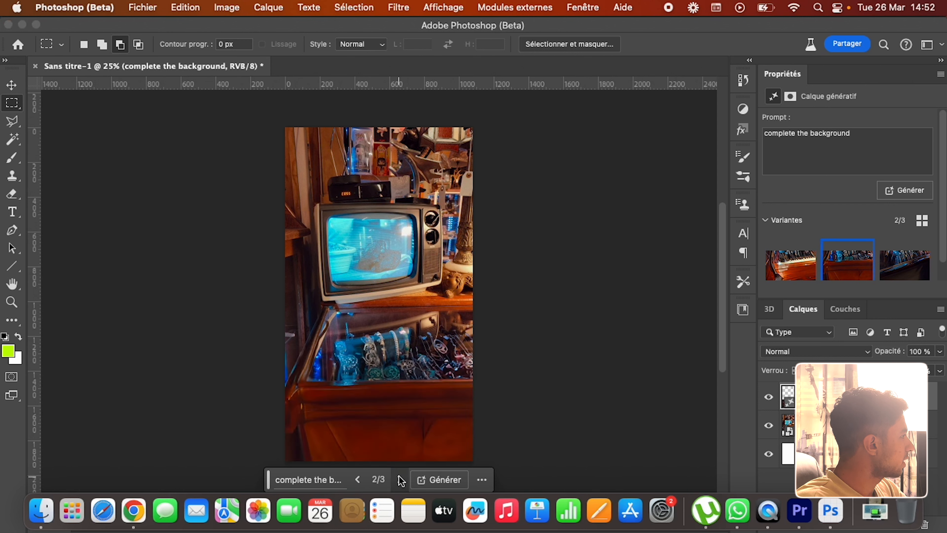
pyautogui.click(400, 479)
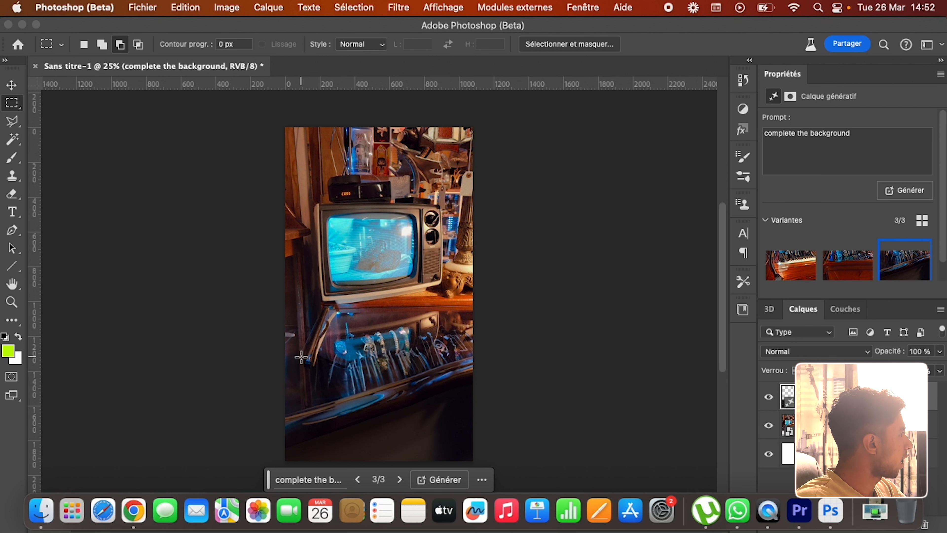
pyautogui.click(357, 479)
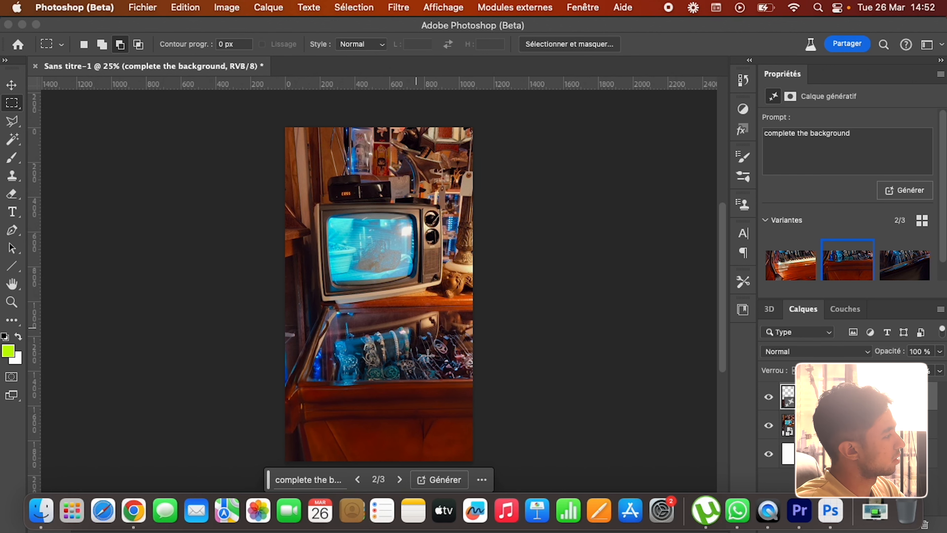
pyautogui.press('v')
pyautogui.click(514, 297)
# Step: Outline the television's glass screen with the polygonal lasso, following the inner edge of its bezel
pyautogui.scroll(5, 397, 226)
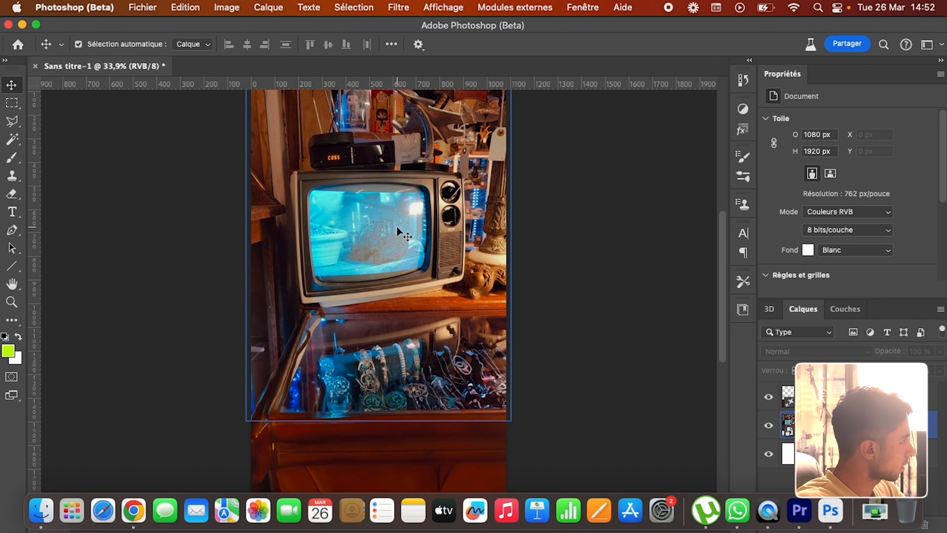
pyautogui.scroll(4, 385, 254)
pyautogui.scroll(2, 386, 255)
pyautogui.scroll(-4, 385, 255)
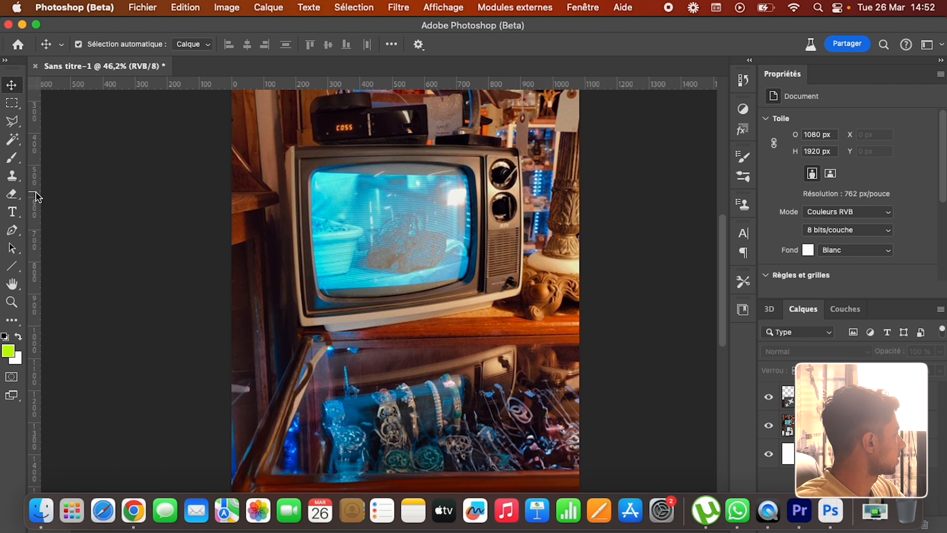
pyautogui.press('l')
pyautogui.scroll(2, 314, 201)
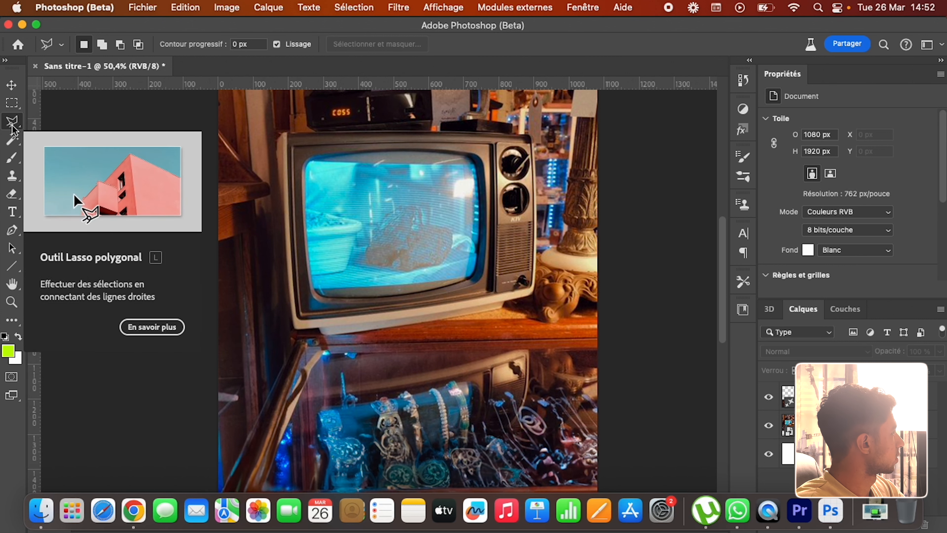
pyautogui.click(317, 160)
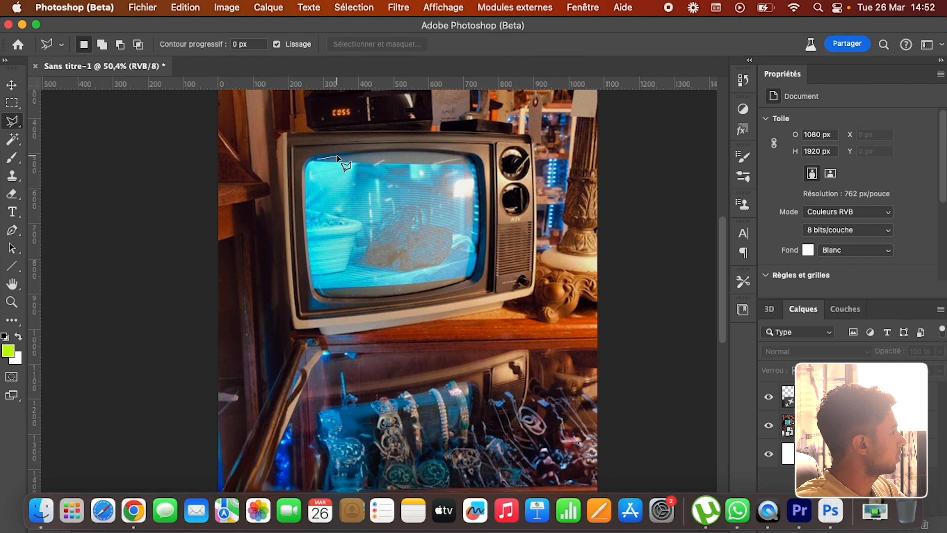
pyautogui.click(352, 154)
pyautogui.click(410, 152)
pyautogui.click(449, 154)
pyautogui.click(479, 264)
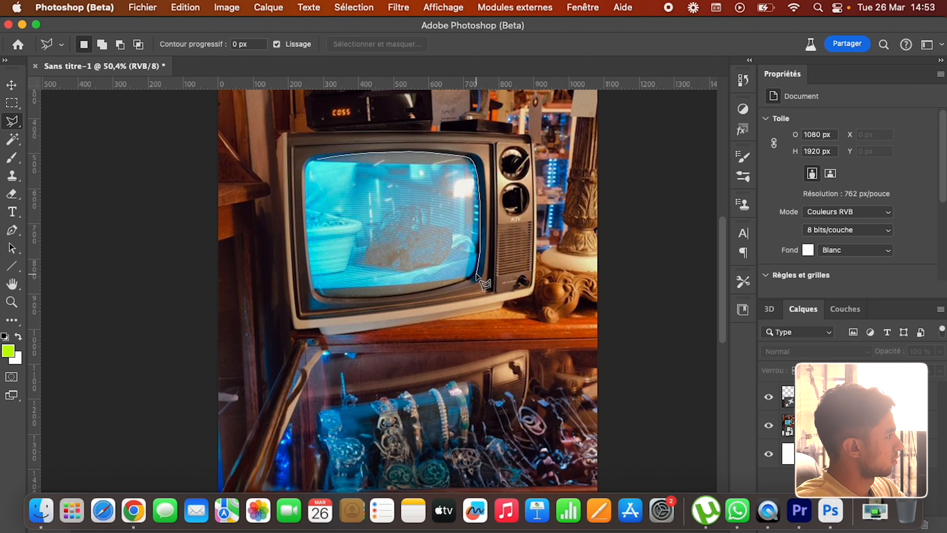
pyautogui.click(476, 273)
pyautogui.click(472, 279)
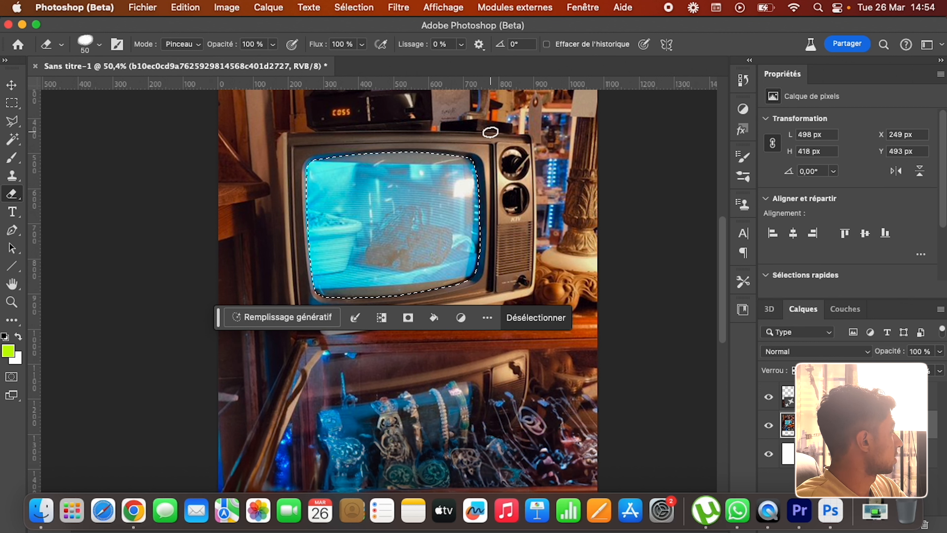
# Step: Erase the selected television screen from the photo layer at 100% opacity and clear the selection
pyautogui.moveTo(365, 185)
pyautogui.mouseDown()
pyautogui.moveTo(320, 203)
pyautogui.moveTo(311, 160)
pyautogui.moveTo(282, 212)
pyautogui.moveTo(317, 239)
pyautogui.moveTo(354, 179)
pyautogui.moveTo(373, 168)
pyautogui.moveTo(344, 245)
pyautogui.moveTo(417, 156)
pyautogui.moveTo(373, 299)
pyautogui.moveTo(451, 145)
pyautogui.moveTo(450, 192)
pyautogui.moveTo(482, 106)
pyautogui.moveTo(510, 145)
pyautogui.moveTo(446, 282)
pyautogui.mouseUp()
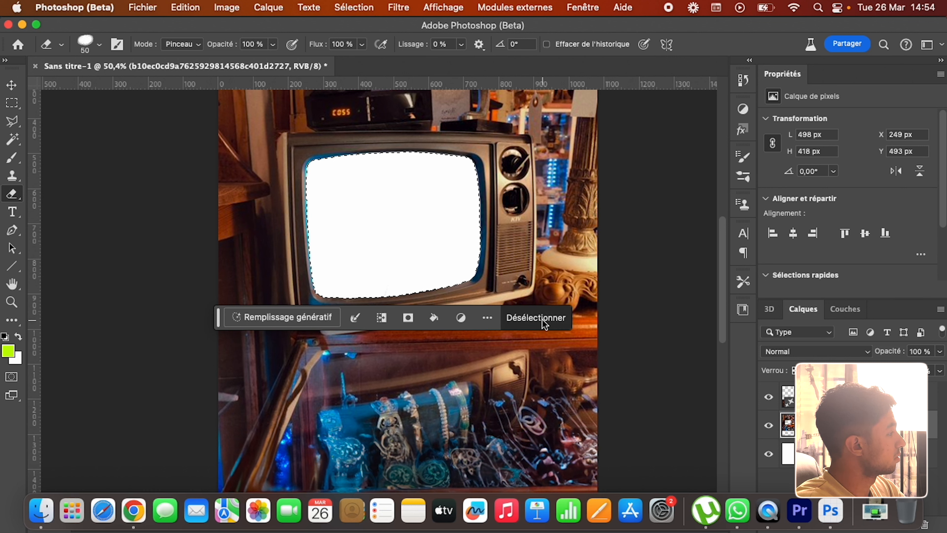
pyautogui.press('Return')
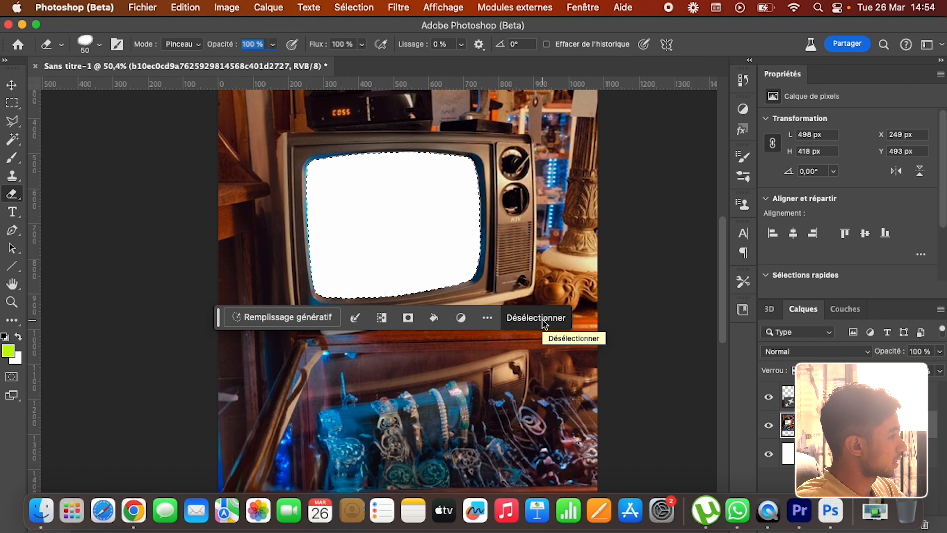
pyautogui.click(537, 318)
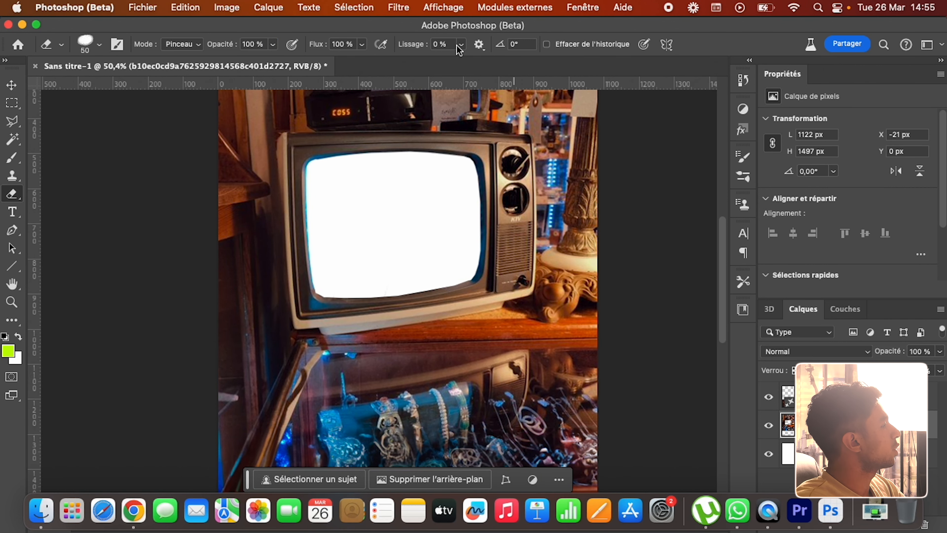
# Step: Hide the white background layer so the television's cut-out screen is transparent
pyautogui.scroll(5, 346, 340)
pyautogui.scroll(-5, 346, 340)
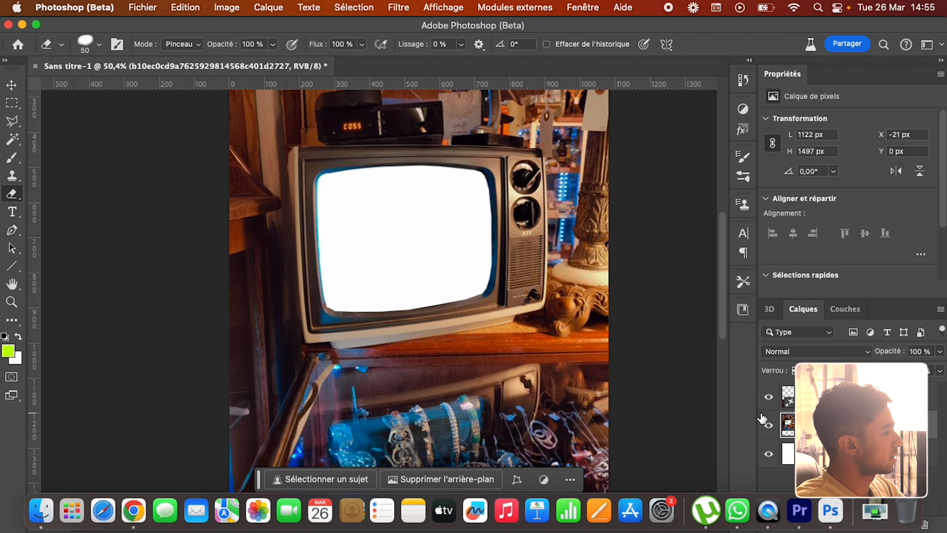
pyautogui.click(769, 456)
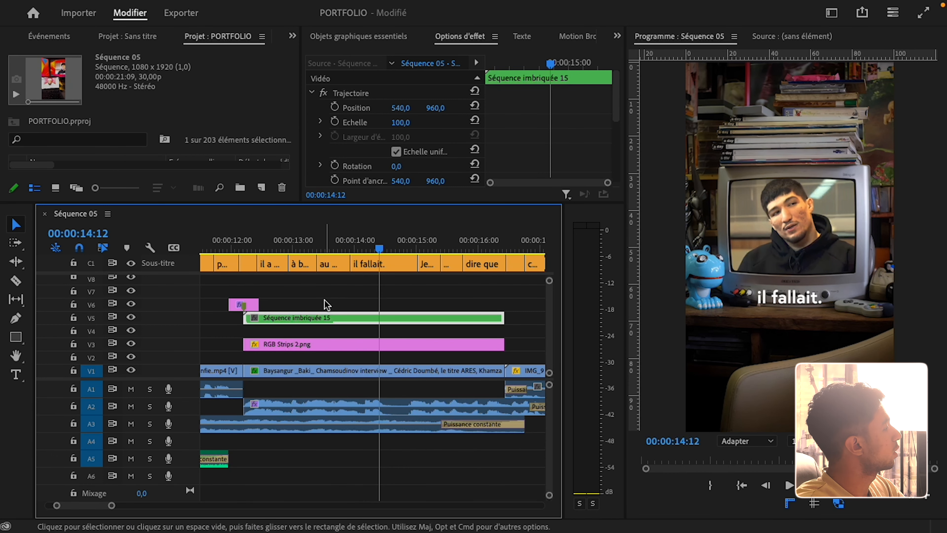
# Step: Switch to Premiere Pro and examine the television layering in Séquence 05 by toggling the V1 and V5 tracks and selecting RGB Strips 2.png
pyautogui.click(131, 370)
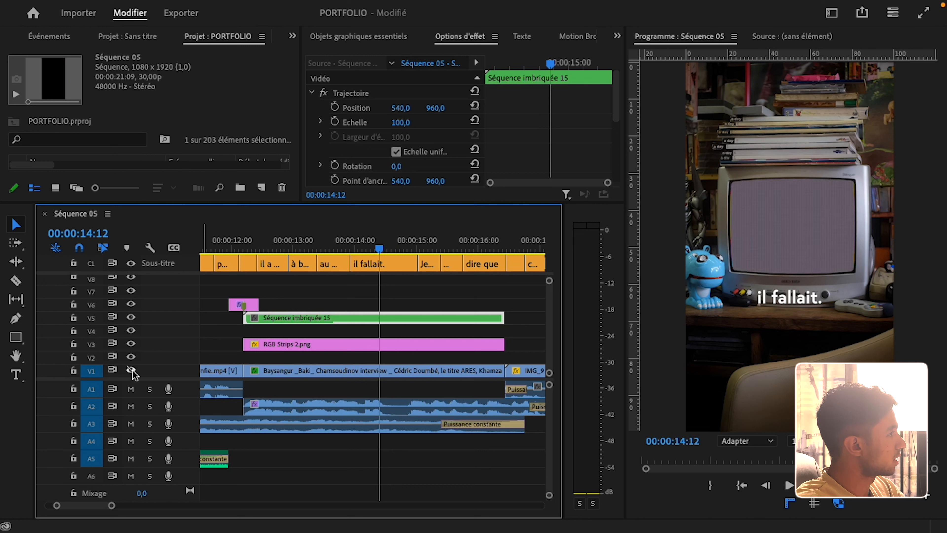
pyautogui.click(131, 371)
pyautogui.click(280, 345)
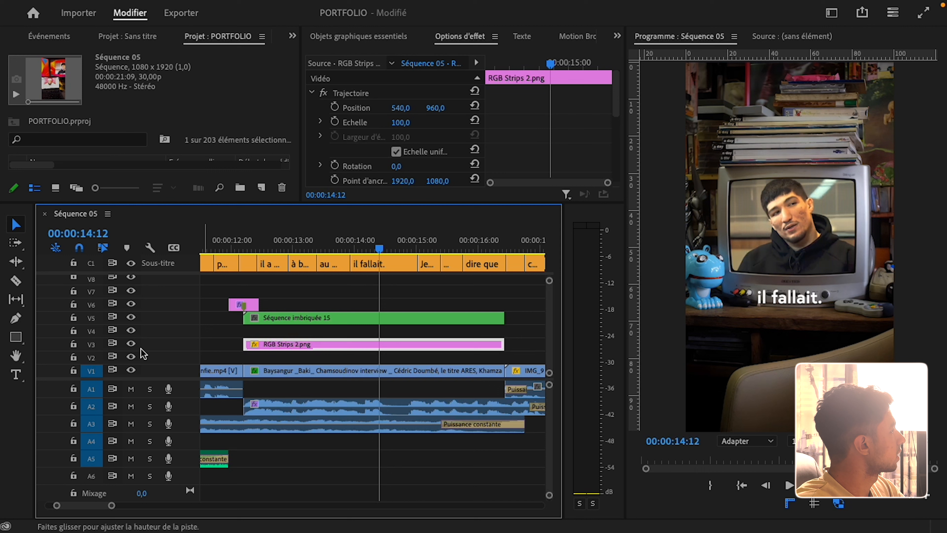
pyautogui.click(131, 316)
pyautogui.click(131, 317)
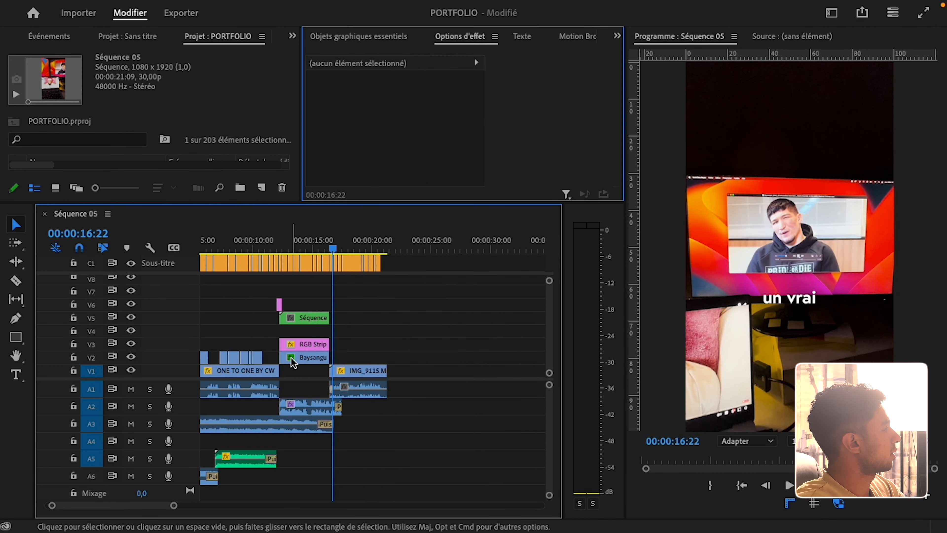
# Step: Extend the interview clip on V2 to the end of IMG_9115.MOV
pyautogui.scroll(-4, 294, 362)
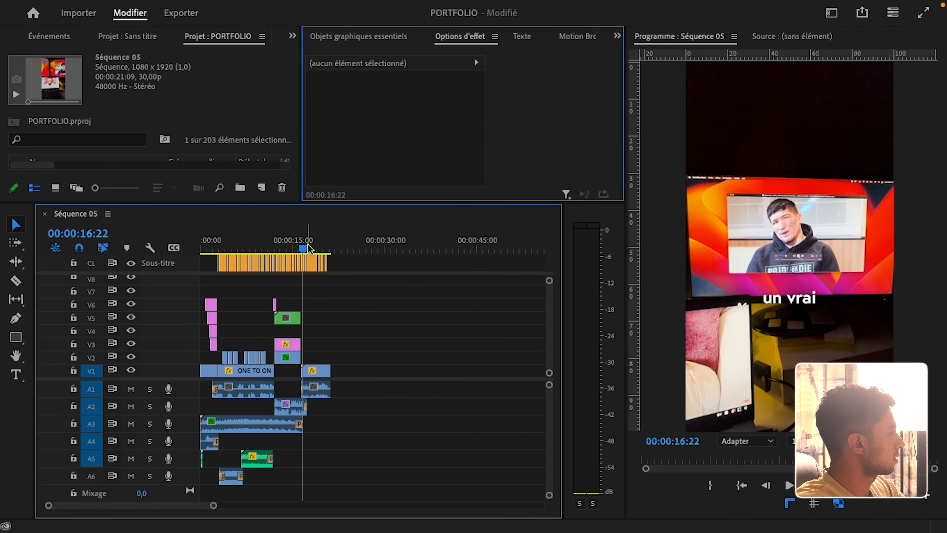
pyautogui.scroll(4, 307, 364)
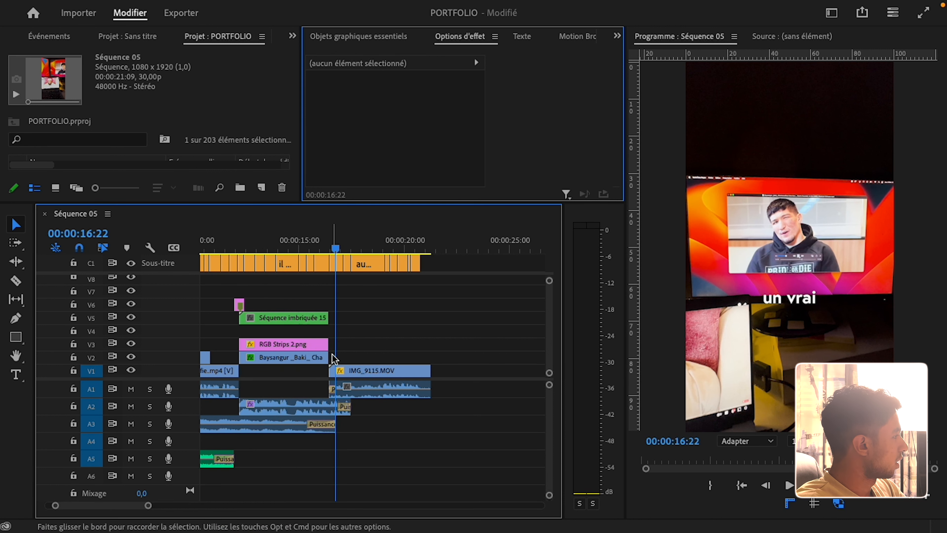
pyautogui.click(306, 358)
pyautogui.moveTo(328, 358); pyautogui.dragTo(427, 356)
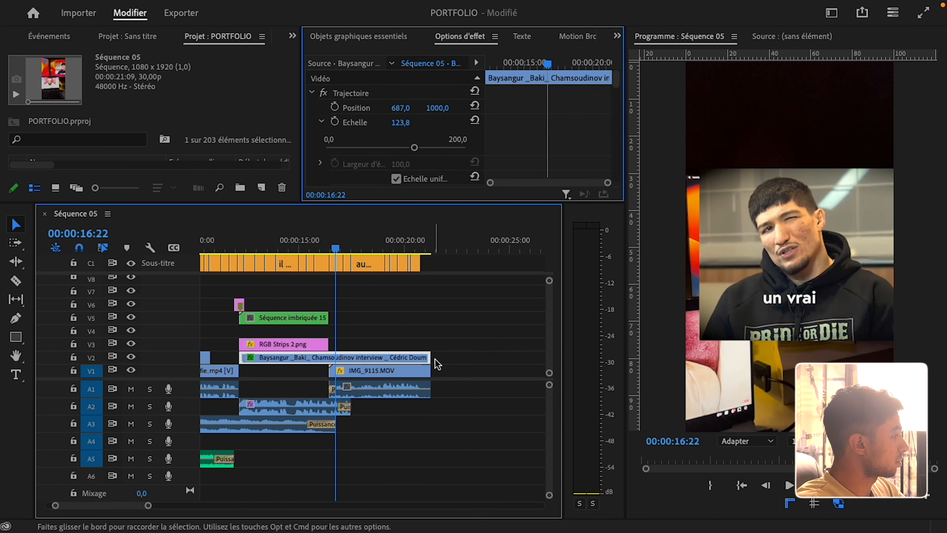
pyautogui.hscroll(-6, 471, 353)
pyautogui.scroll(-1, 293, 365)
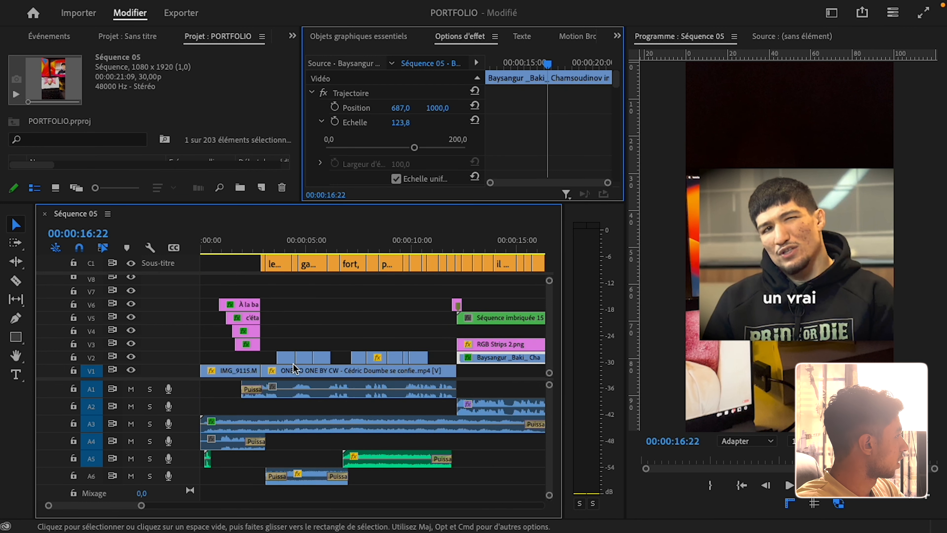
pyautogui.click(266, 370)
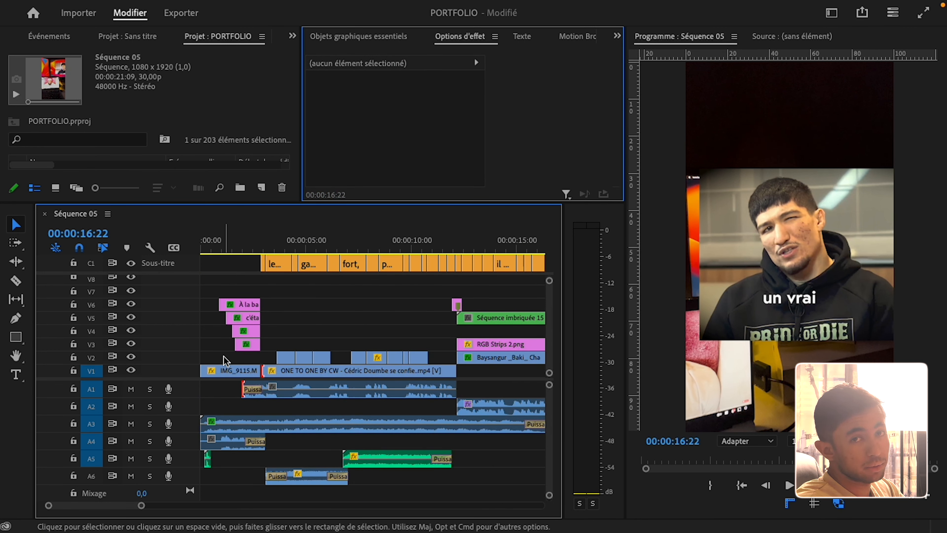
pyautogui.scroll(-3, 261, 354)
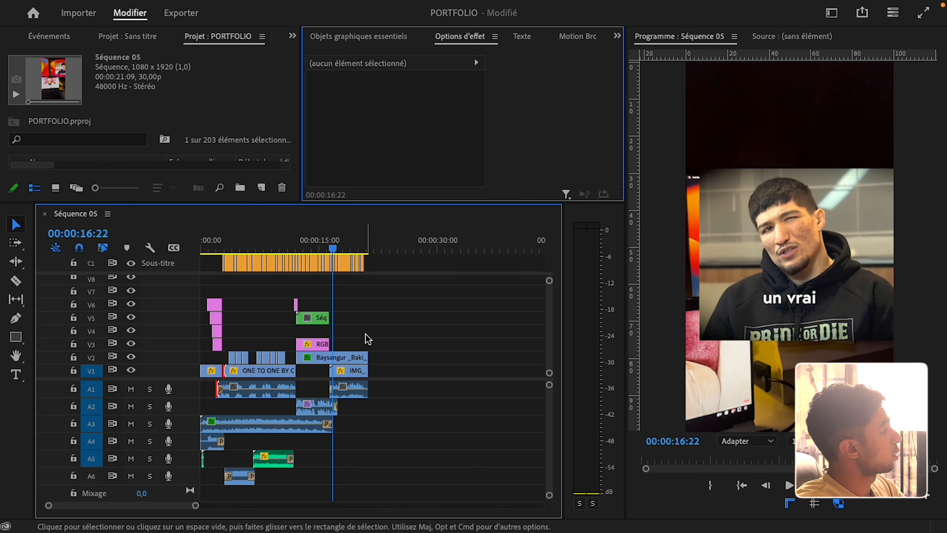
pyautogui.hotkey('ctrl', 'Left')
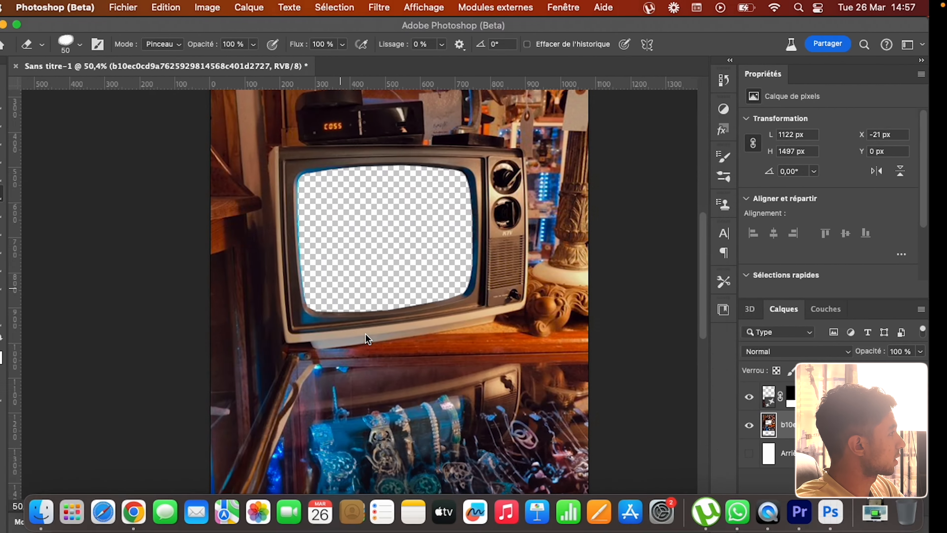
pyautogui.hotkey('ctrl', 'Right')
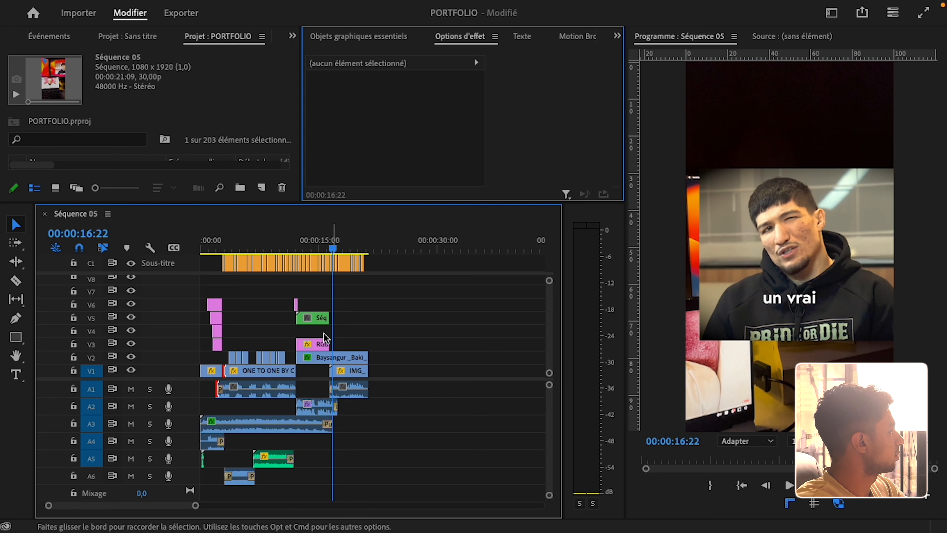
# Step: Examine how the television segment leads into the IMG_9115.MOV clip in Séquence 05, scrubbing back to 00:00:14:08
pyautogui.press('=')
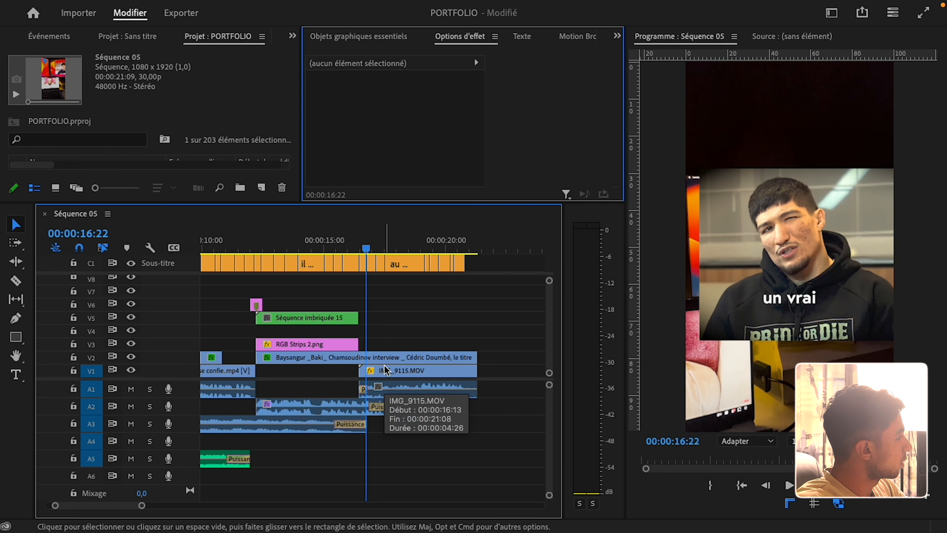
pyautogui.press('-')
pyautogui.press('-')
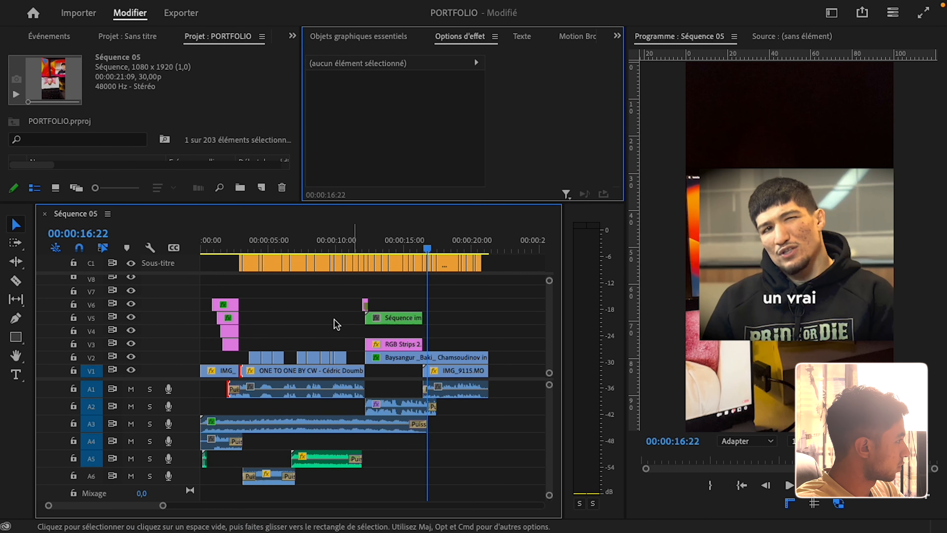
pyautogui.scroll(3, 253, 339)
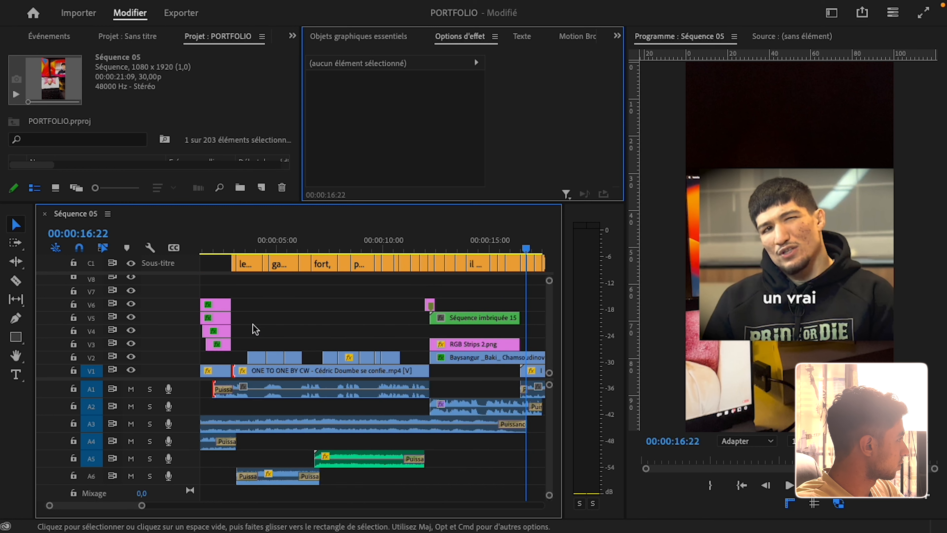
pyautogui.moveTo(242, 249); pyautogui.dragTo(478, 306)
pyautogui.scroll(2, 478, 310)
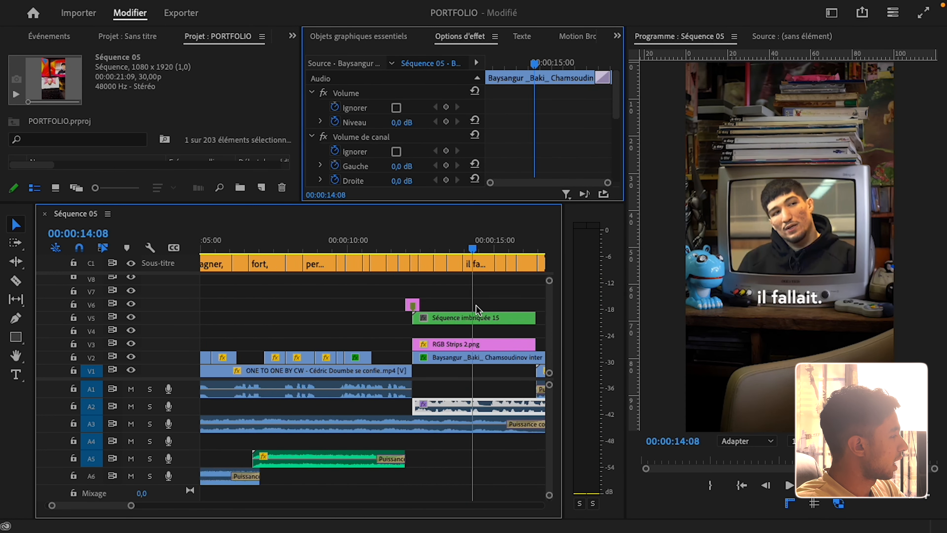
pyautogui.scroll(-4, 477, 309)
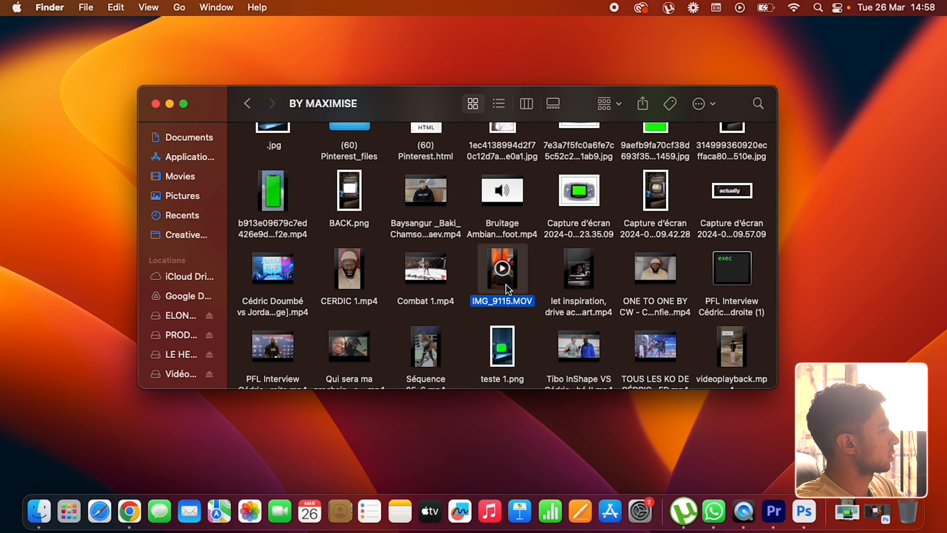
# Step: Switch to Finder and preview IMG_9115.MOV from the BY MAXIMISE folder, comparing it with the end of the television segment in Premiere Pro
pyautogui.press('space')
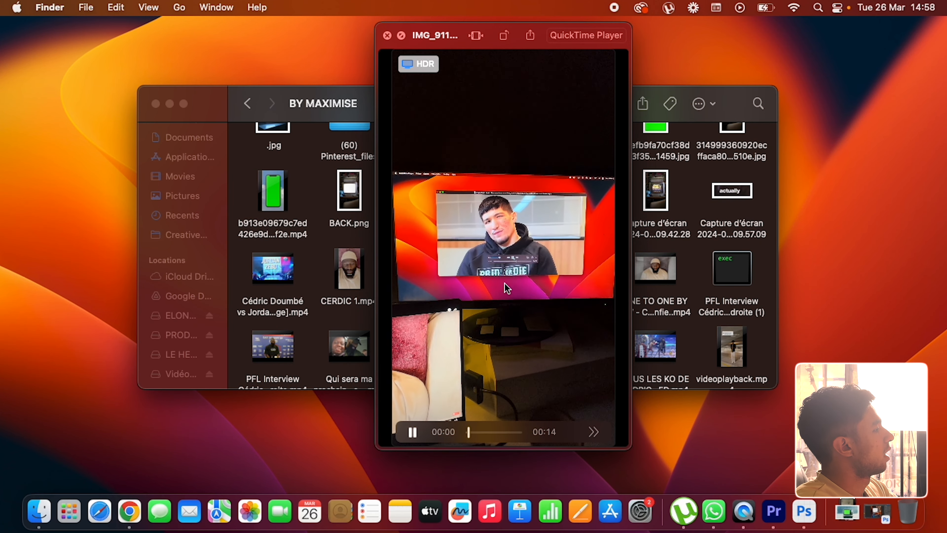
pyautogui.moveTo(476, 432); pyautogui.dragTo(465, 432)
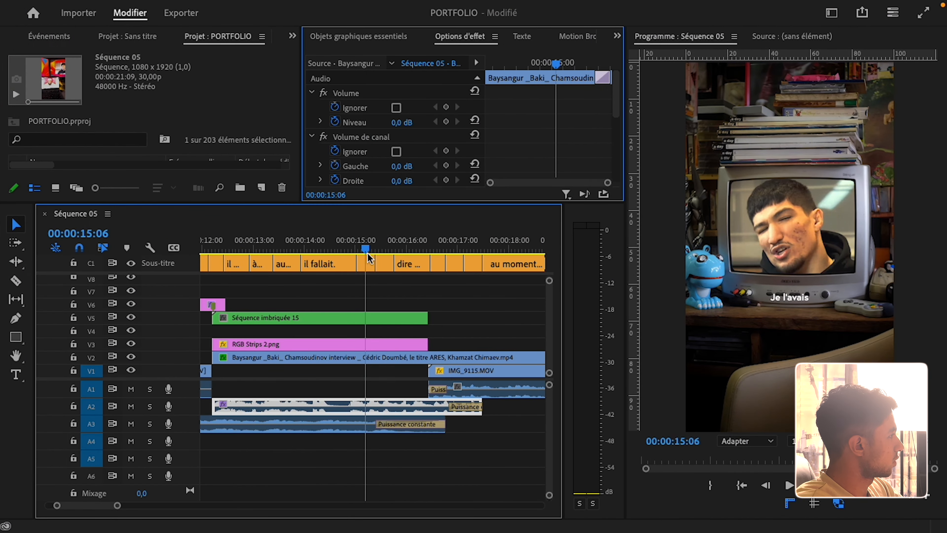
pyautogui.moveTo(370, 258); pyautogui.dragTo(416, 242)
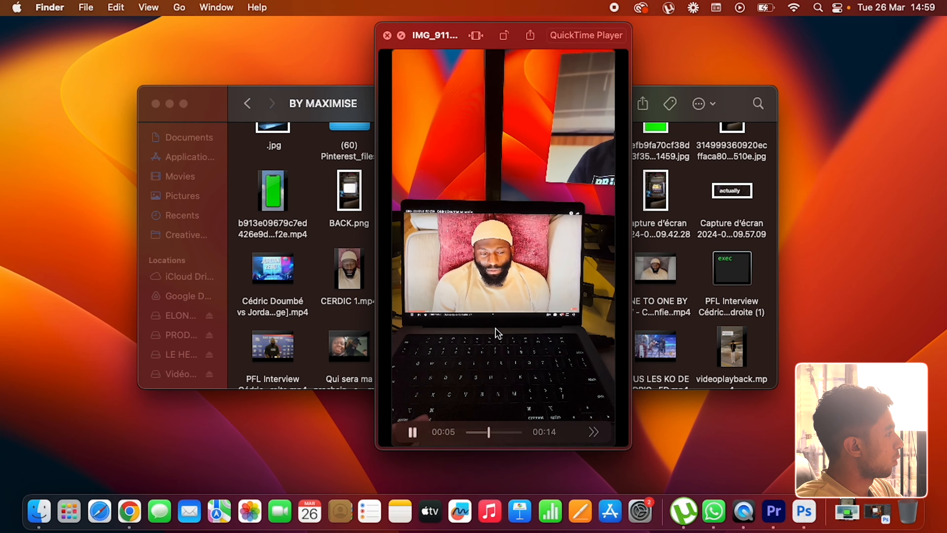
pyautogui.moveTo(490, 433); pyautogui.dragTo(481, 439)
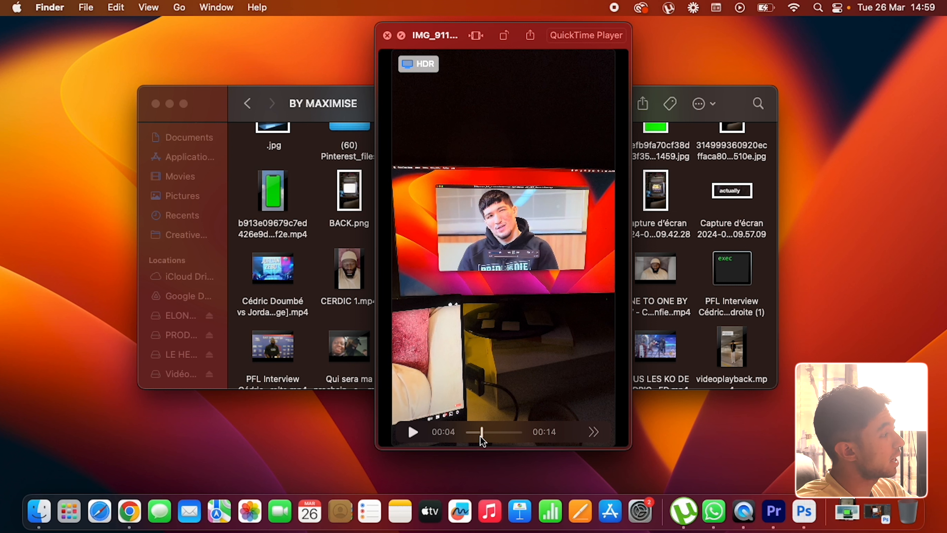
# Step: Switch to Premiere Pro and play the television segment through its transition into the IMG_9115.MOV clip
pyautogui.hotkey('ctrl', 'Right')
pyautogui.click(297, 246)
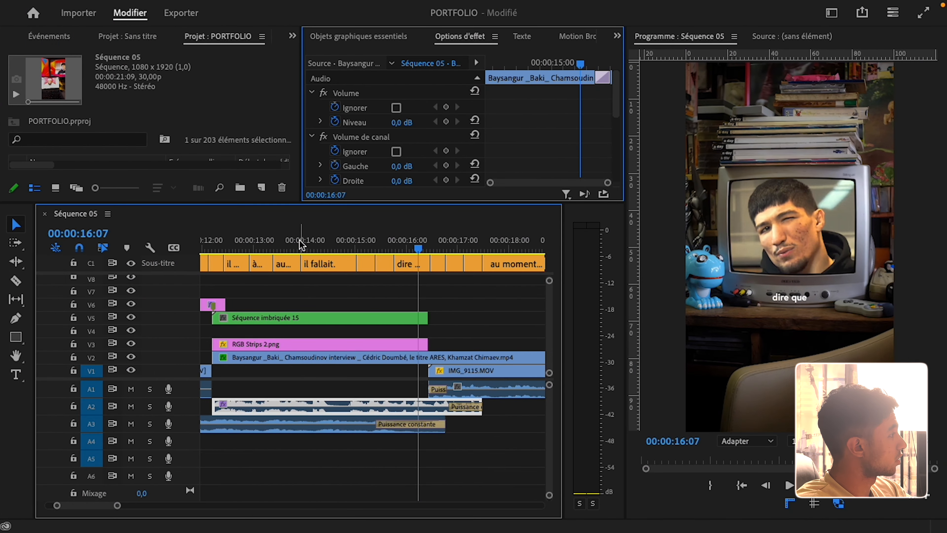
pyautogui.press('space')
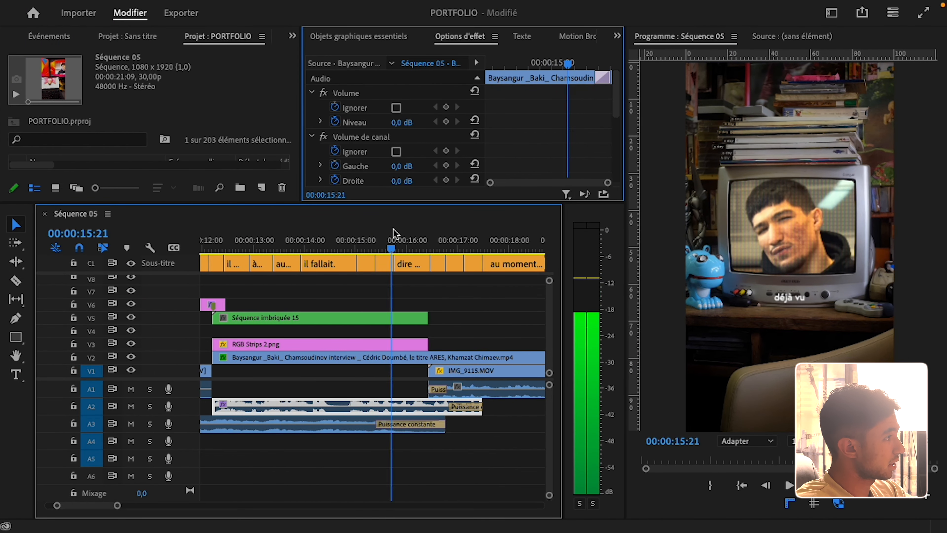
pyautogui.press('space')
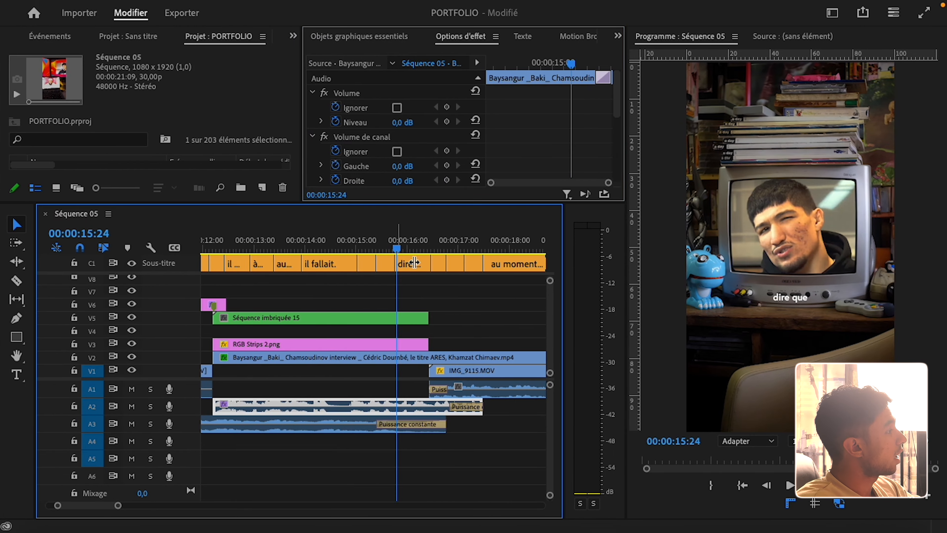
pyautogui.press('space')
pyautogui.moveTo(483, 254); pyautogui.dragTo(450, 250)
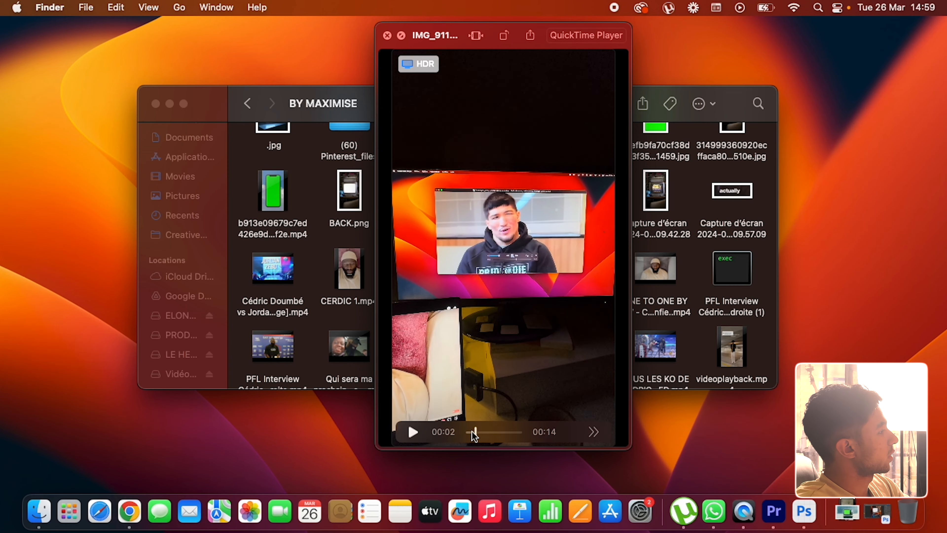
# Step: Switch to the Finder preview of IMG_9115.MOV and examine its move to the laptop shot and its ending
pyautogui.moveTo(483, 433); pyautogui.dragTo(513, 438)
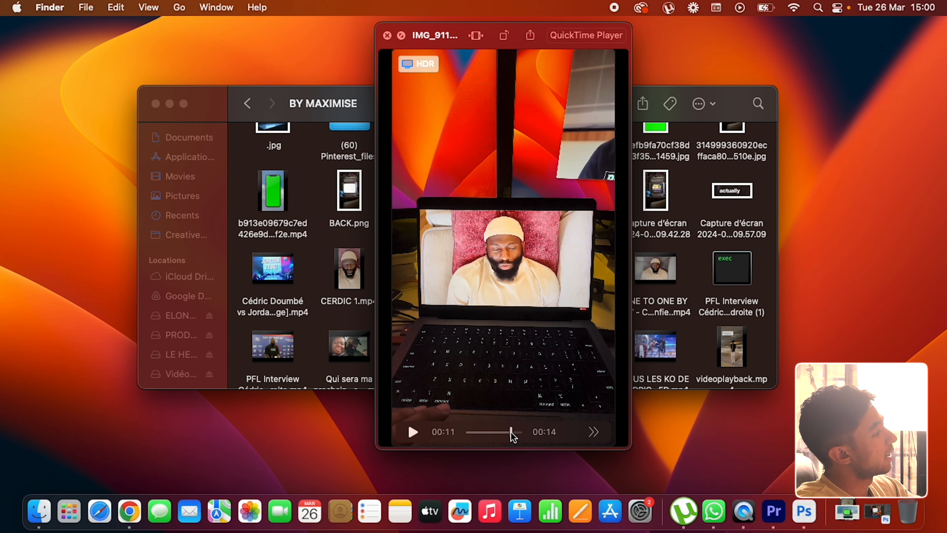
pyautogui.moveTo(513, 436); pyautogui.dragTo(511, 435)
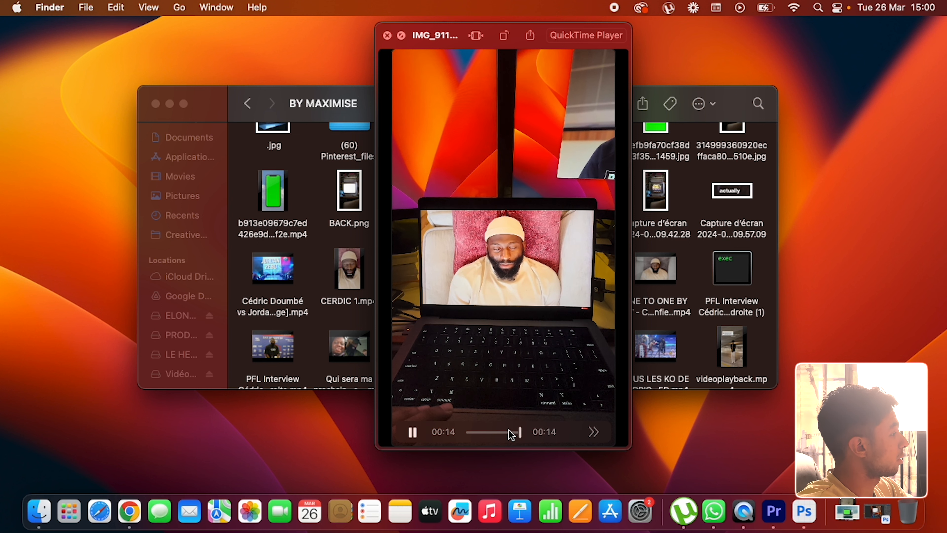
pyautogui.click(518, 433)
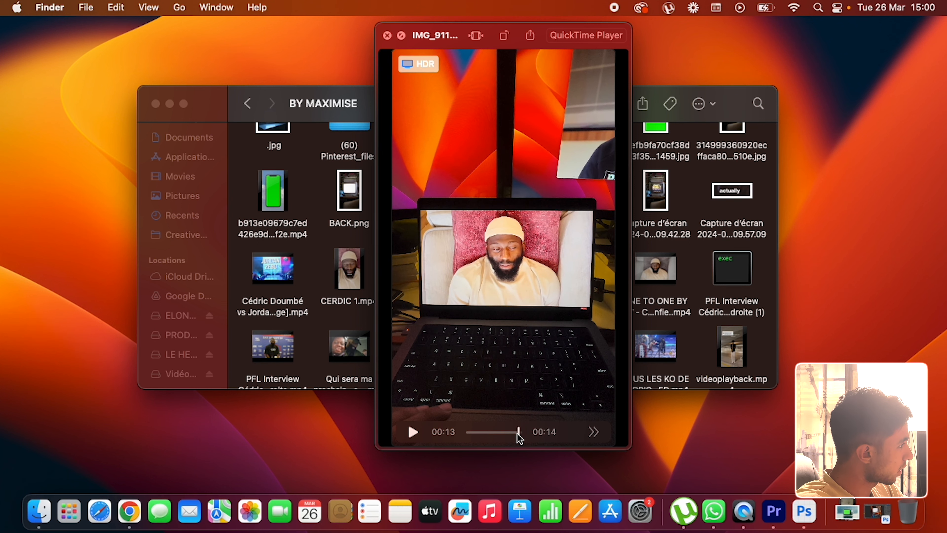
pyautogui.moveTo(519, 437); pyautogui.dragTo(516, 427)
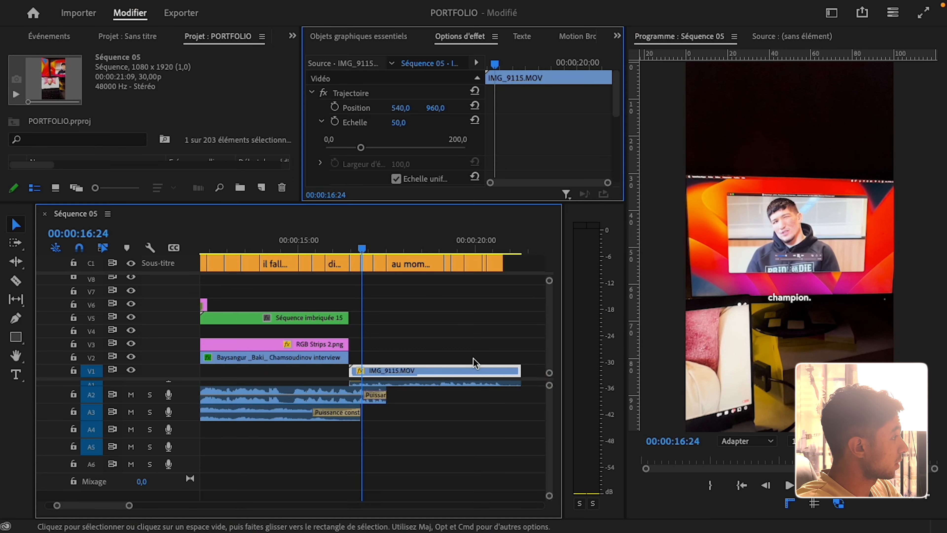
# Step: Paste a copy of the sequence's opening IMG_9115.MOV clip on V1 in Premiere Pro and butt it against the last clip
pyautogui.press('-')
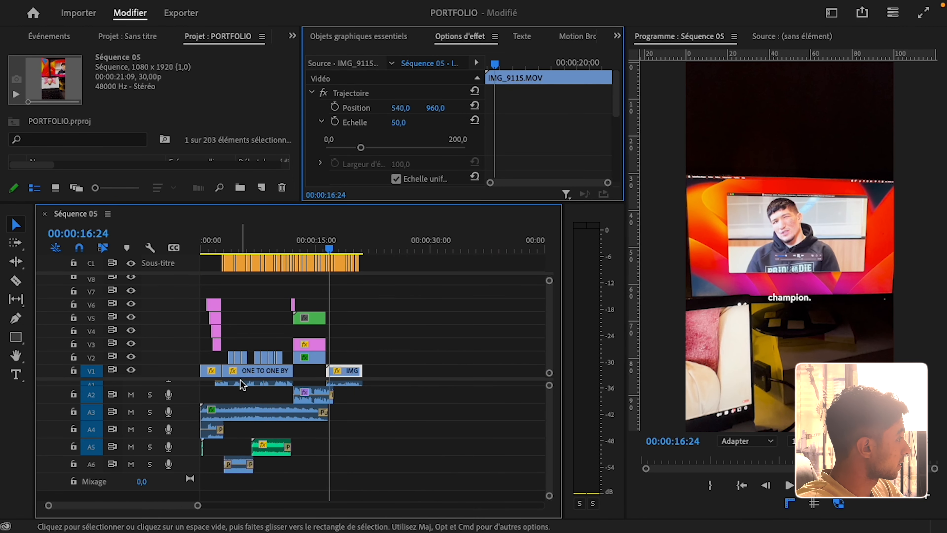
pyautogui.click(381, 251)
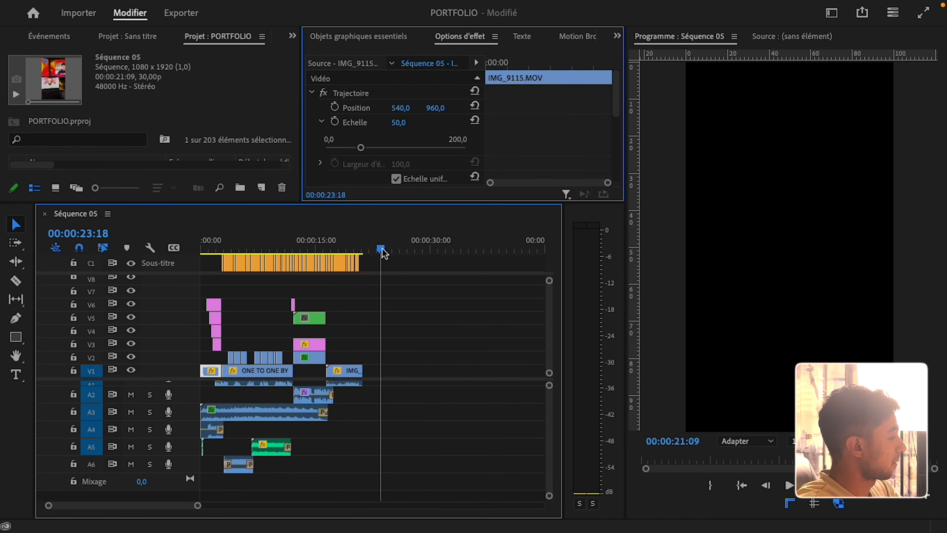
pyautogui.press('super+v')
pyautogui.scroll(5, 381, 362)
pyautogui.hscroll(-3, 383, 364)
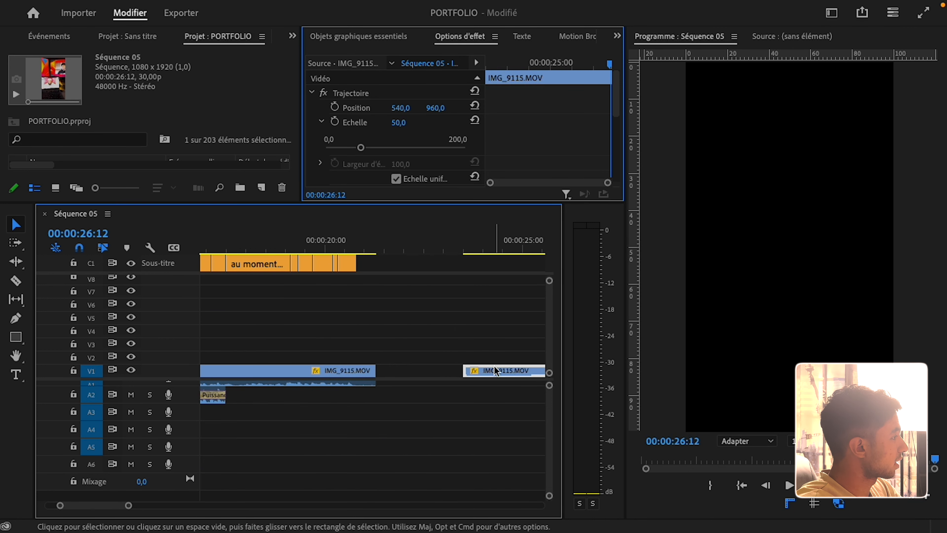
pyautogui.moveTo(516, 374); pyautogui.dragTo(440, 378)
pyautogui.moveTo(434, 372); pyautogui.dragTo(434, 372)
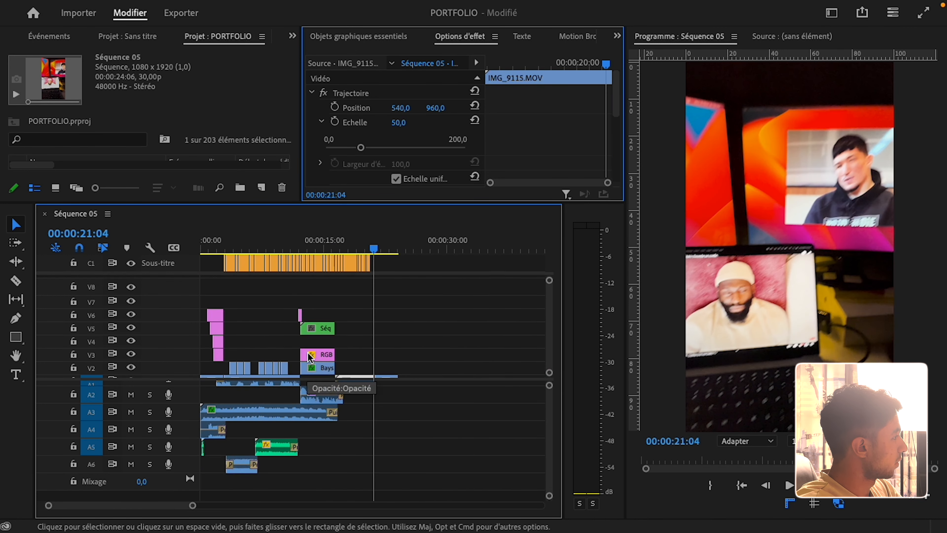
# Step: Play the end of Séquence 05 to review the IMG_9115.MOV clip leading up to the pasted copy
pyautogui.scroll(-2, 308, 349)
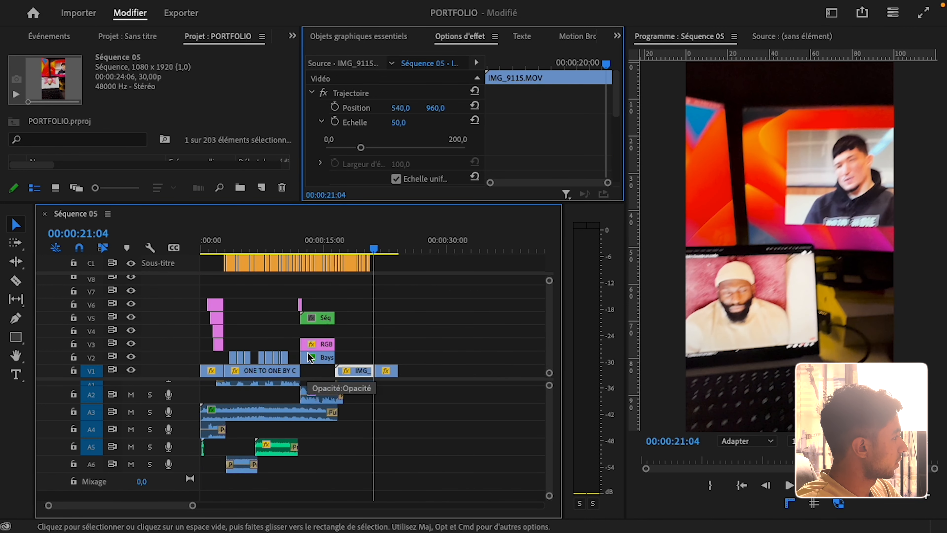
pyautogui.scroll(5, 345, 360)
pyautogui.hscroll(1, 346, 360)
pyautogui.hscroll(5, 453, 325)
pyautogui.moveTo(388, 255); pyautogui.dragTo(214, 254)
pyautogui.scroll(-5, 317, 338)
pyautogui.press('space')
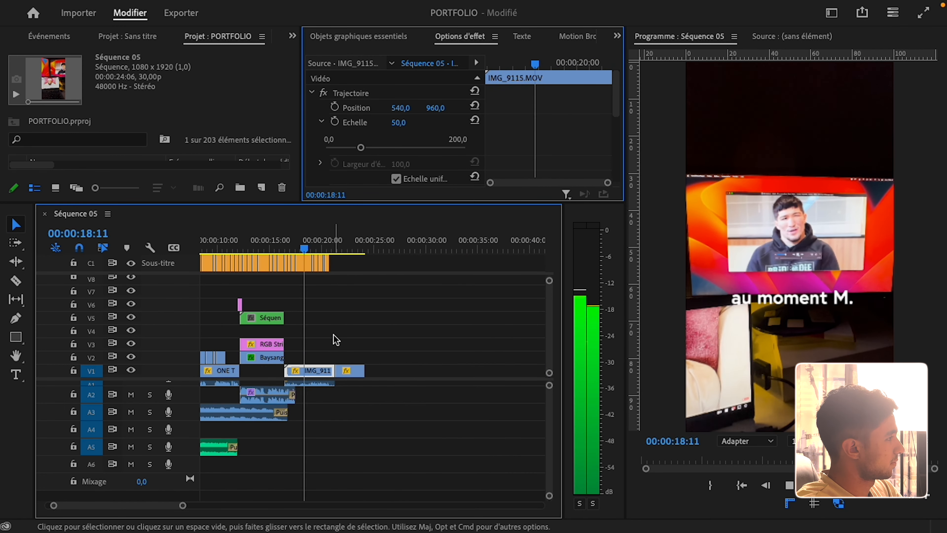
pyautogui.scroll(5, 333, 339)
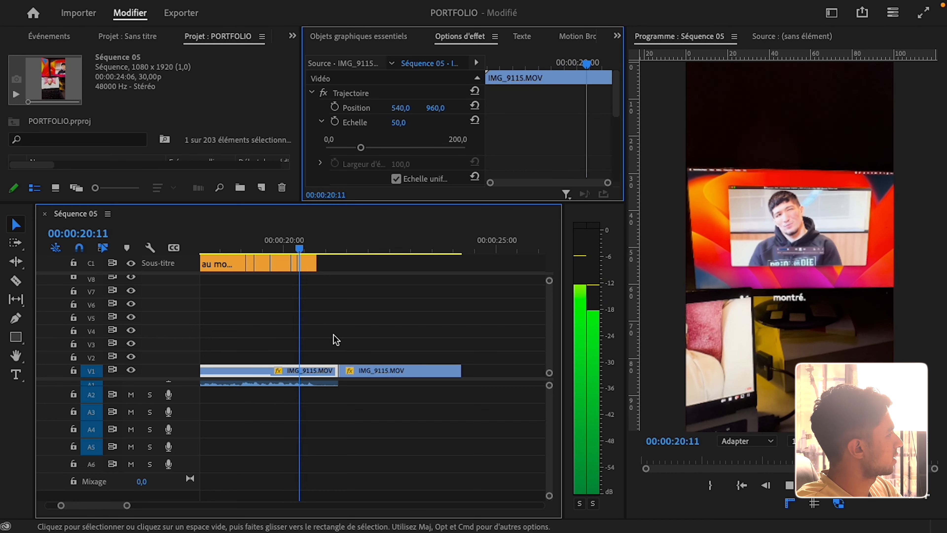
pyautogui.press('space')
# Step: Move the pasted IMG_9115.MOV clip up to V3 and extend the V1 clip to the same end point
pyautogui.moveTo(361, 366); pyautogui.dragTo(362, 344)
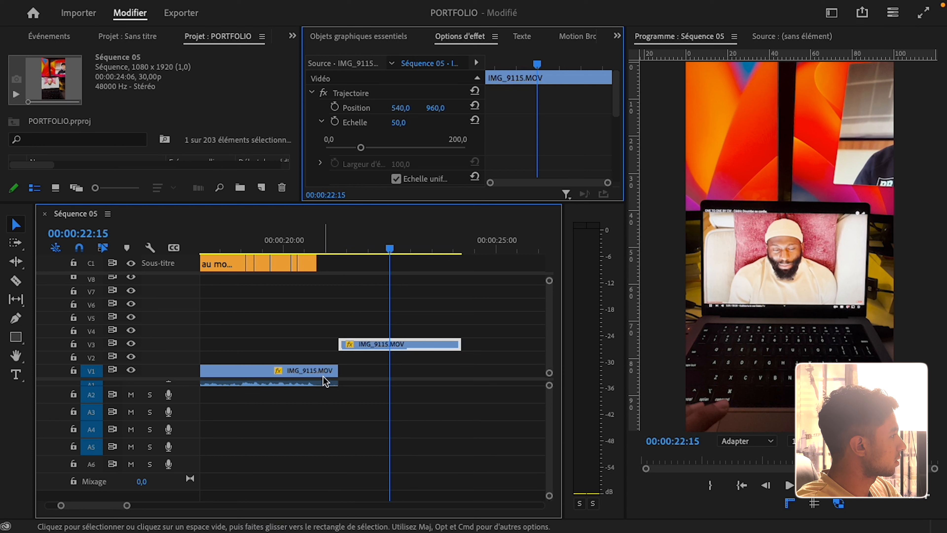
pyautogui.moveTo(326, 381); pyautogui.dragTo(461, 372)
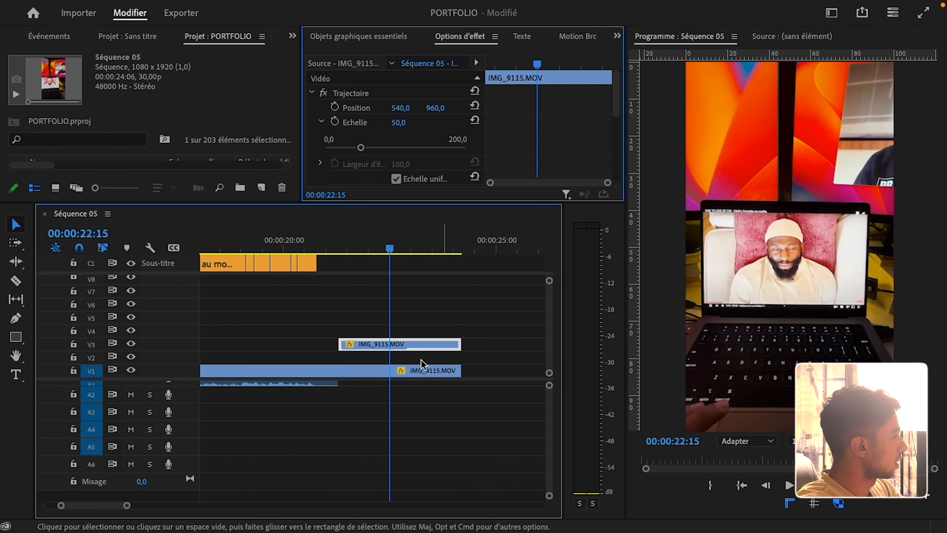
# Step: Split the extended V1 clip where the V3 copy starts and delete the copy on V3
pyautogui.press('c')
pyautogui.click(341, 371)
pyautogui.press('v')
pyautogui.click(367, 376)
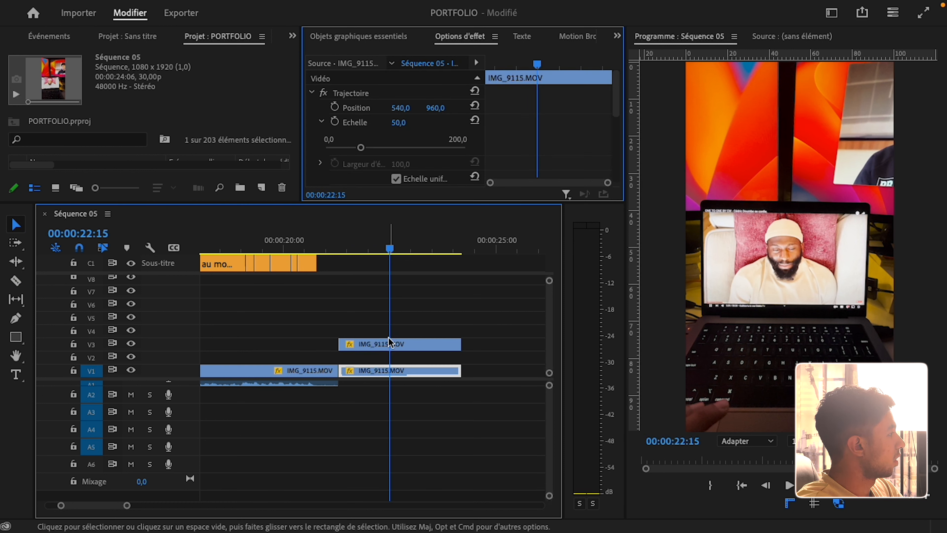
pyautogui.click(394, 346)
pyautogui.press('Delete')
pyautogui.scroll(-4, 377, 378)
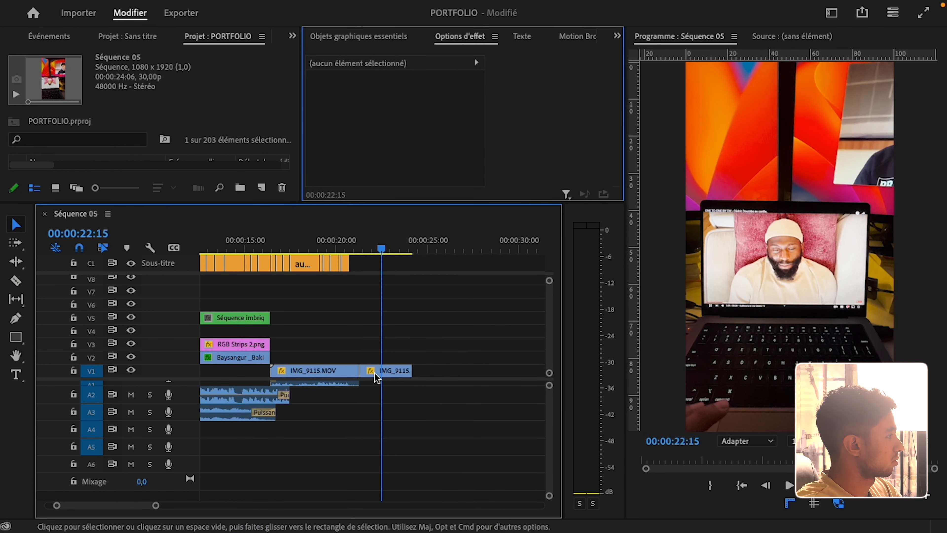
# Step: Move the trailing IMG_9115.MOV segment from V1 to V2 and delete it from the sequence
pyautogui.scroll(-4, 377, 373)
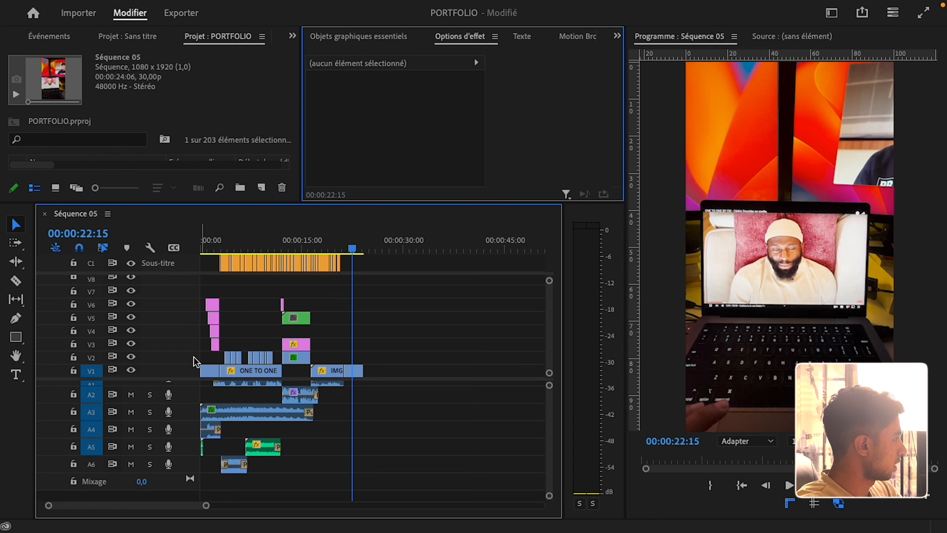
pyautogui.moveTo(353, 373)
pyautogui.mouseDown()
pyautogui.moveTo(193, 374)
pyautogui.moveTo(192, 361)
pyautogui.moveTo(354, 359)
pyautogui.mouseUp()
pyautogui.click(401, 358)
pyautogui.click(352, 360)
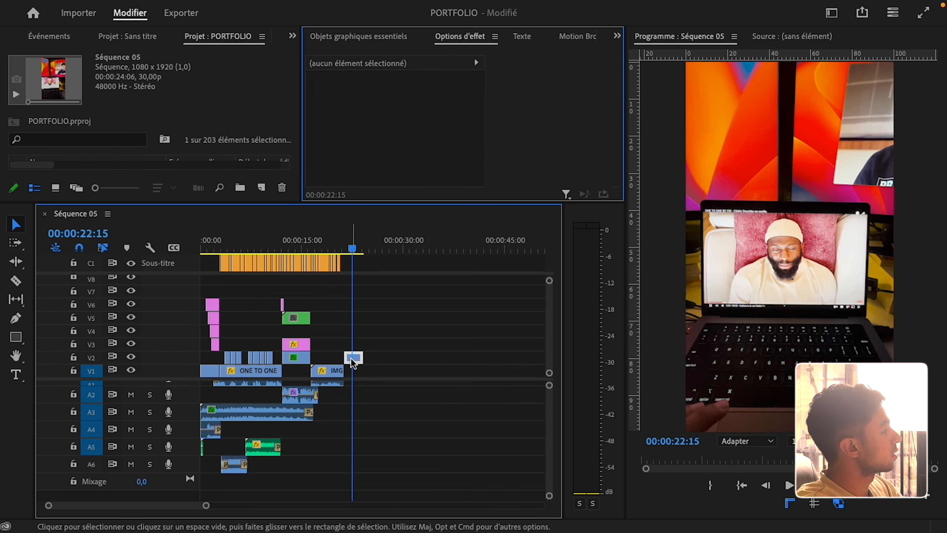
pyautogui.press('Delete')
# Step: Examine the cut between the television segment and IMG_9115.MOV, scrubbing from 00:00:16:12 back to 00:00:15:09
pyautogui.scroll(5, 353, 362)
pyautogui.hscroll(-5, 352, 363)
pyautogui.scroll(-1, 422, 335)
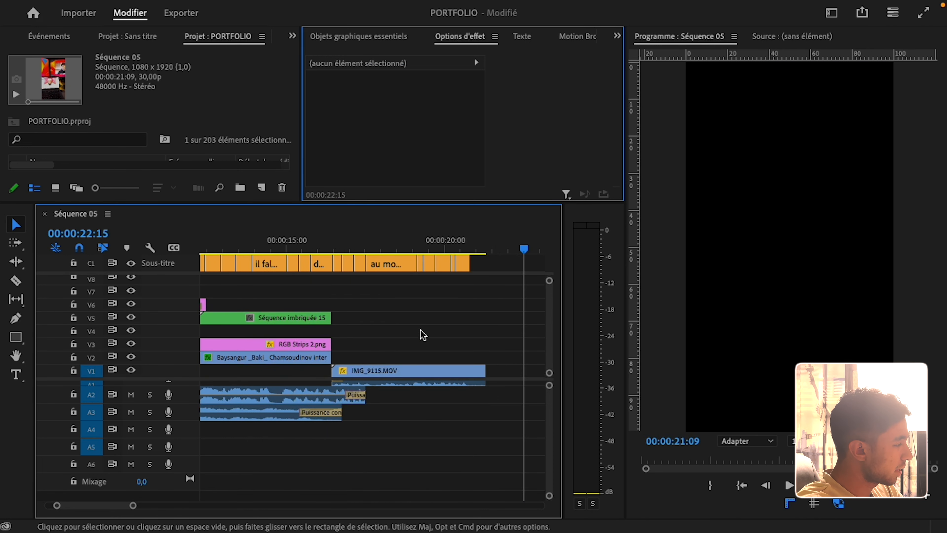
pyautogui.scroll(-5, 423, 337)
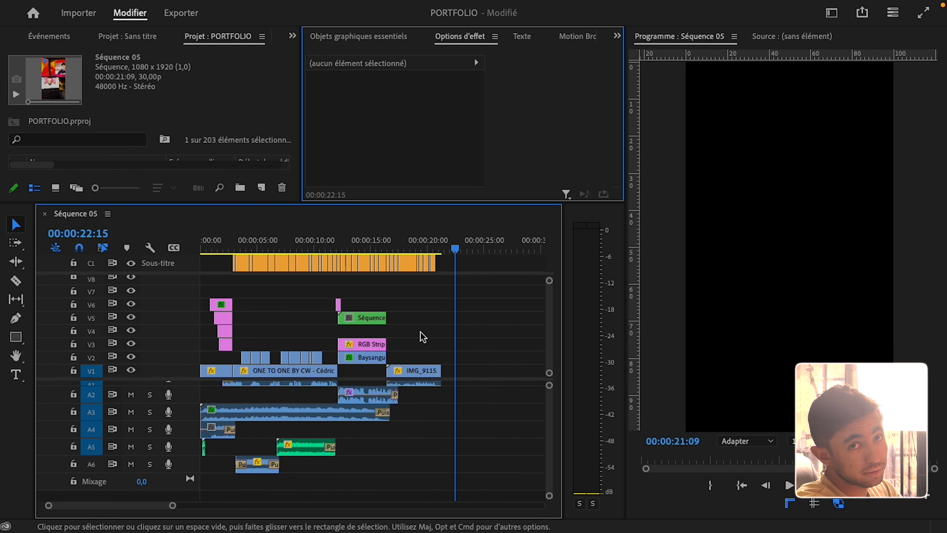
pyautogui.scroll(3, 422, 337)
pyautogui.click(360, 249)
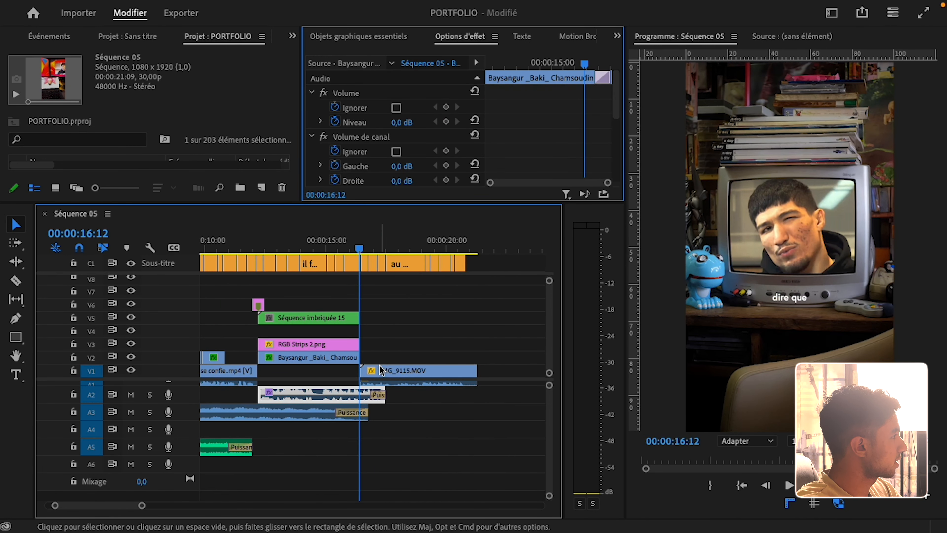
pyautogui.moveTo(360, 249); pyautogui.dragTo(333, 254)
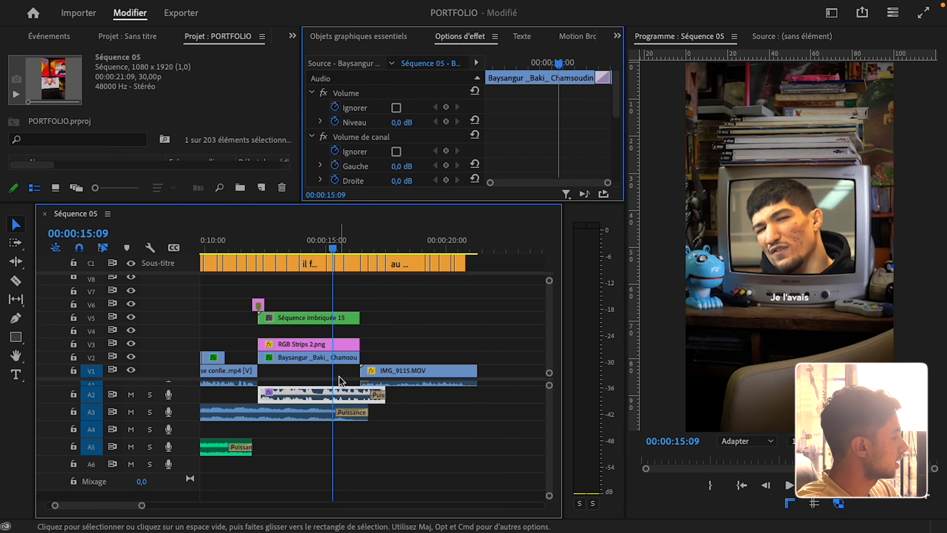
pyautogui.scroll(3, 340, 380)
pyautogui.scroll(-4, 411, 376)
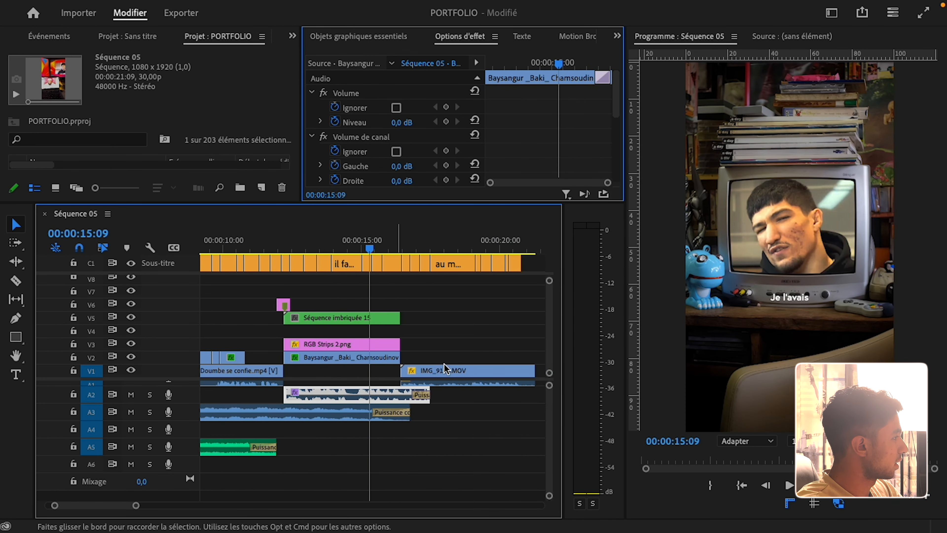
# Step: View the Synchroniser options for the Baysangur audio on A2 and the IMG_9115.MOV audio on A1
pyautogui.click(437, 371)
pyautogui.moveTo(367, 247); pyautogui.dragTo(411, 247)
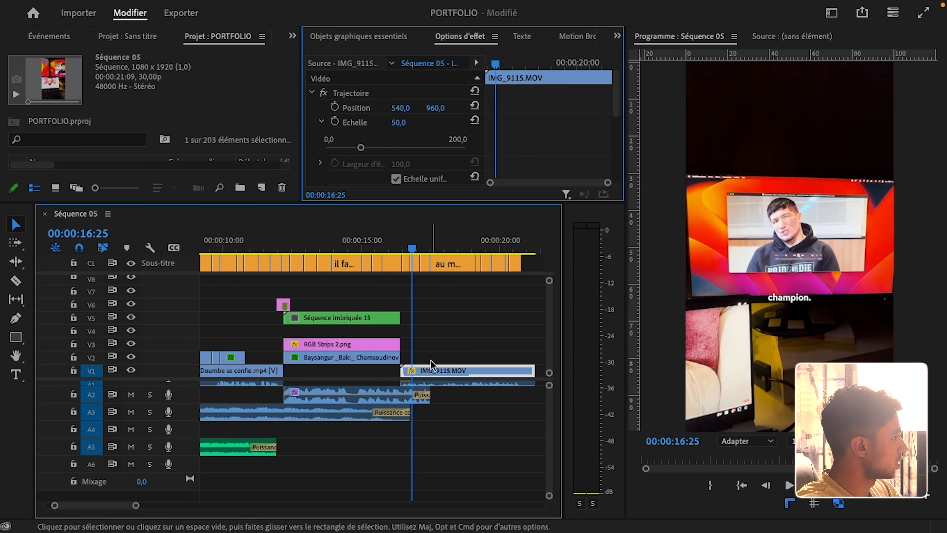
pyautogui.click(408, 399)
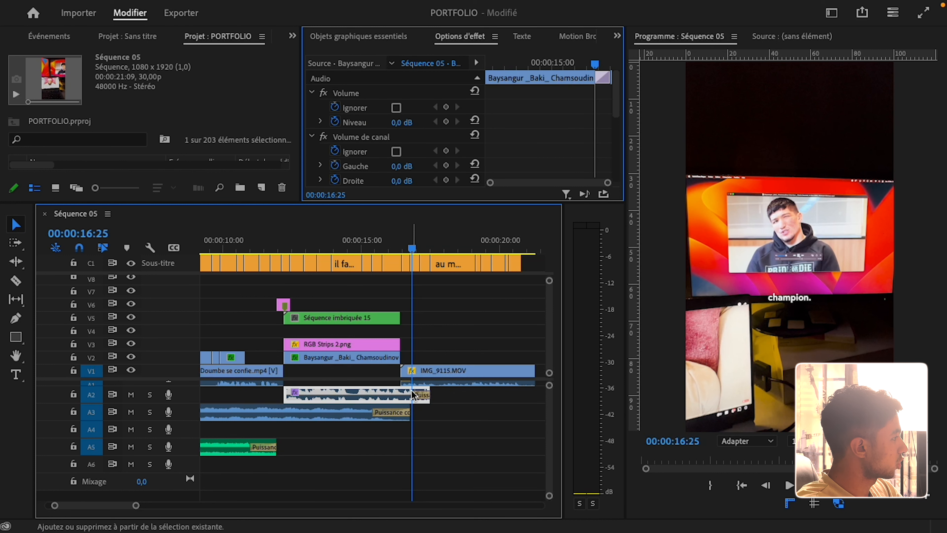
pyautogui.keyDown('shift'); pyautogui.click(414, 383); pyautogui.keyUp('shift')
pyautogui.rightClick(415, 384)
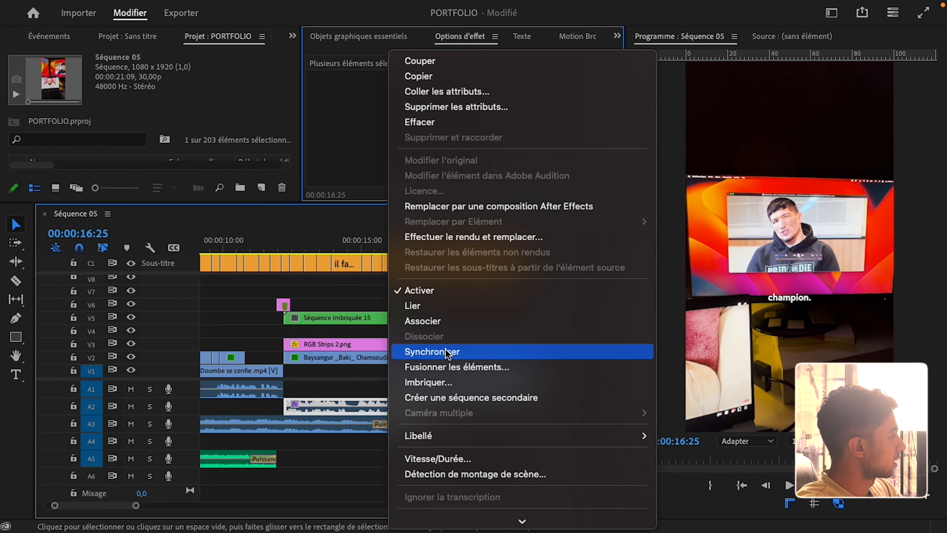
pyautogui.click(447, 352)
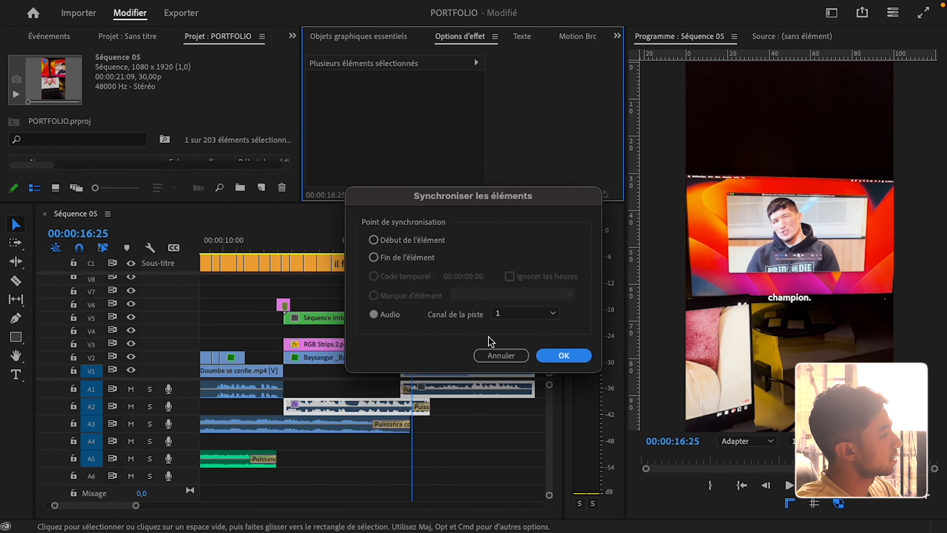
pyautogui.click(498, 355)
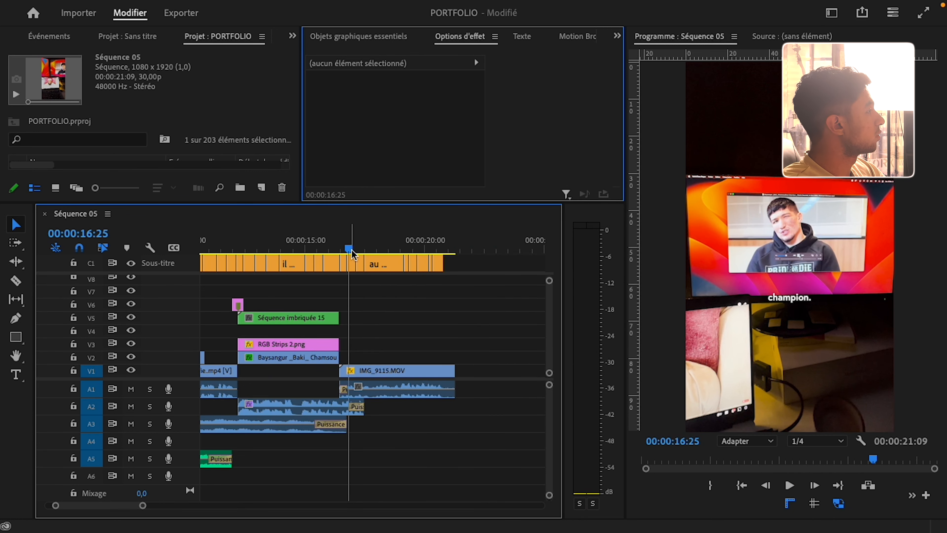
# Step: Examine the opening title layers at 00:00:01:22, from "À la base" on V6 to "l'auto-motivation" on V3
pyautogui.moveTo(352, 250)
pyautogui.mouseDown()
pyautogui.moveTo(293, 254)
pyautogui.moveTo(372, 241)
pyautogui.moveTo(329, 247)
pyautogui.moveTo(358, 245)
pyautogui.mouseUp()
pyautogui.hscroll(-3, 364, 313)
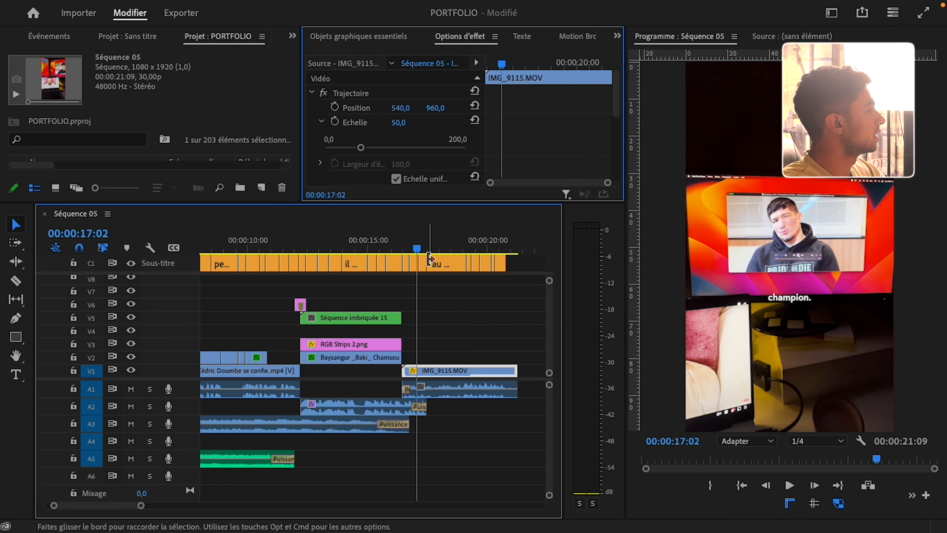
pyautogui.press('Home')
pyautogui.click(242, 249)
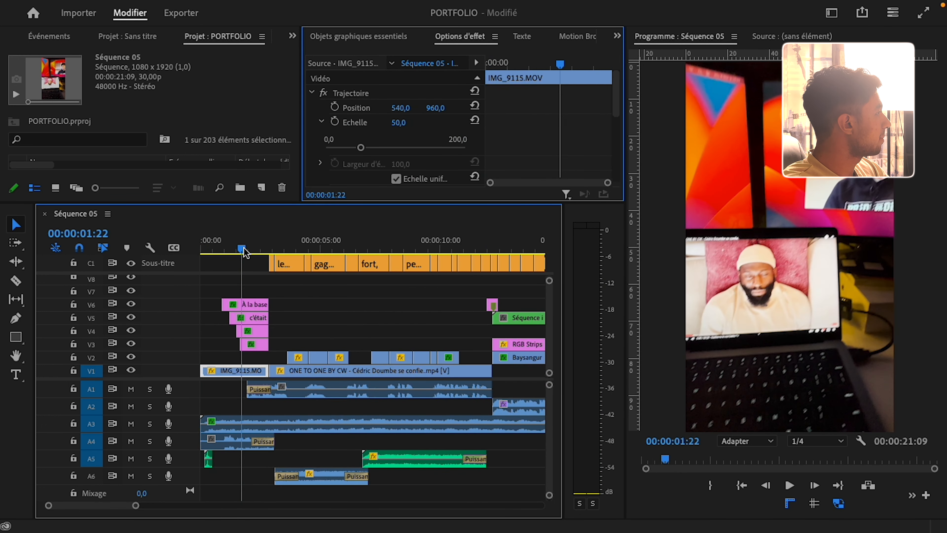
pyautogui.scroll(-4, 236, 310)
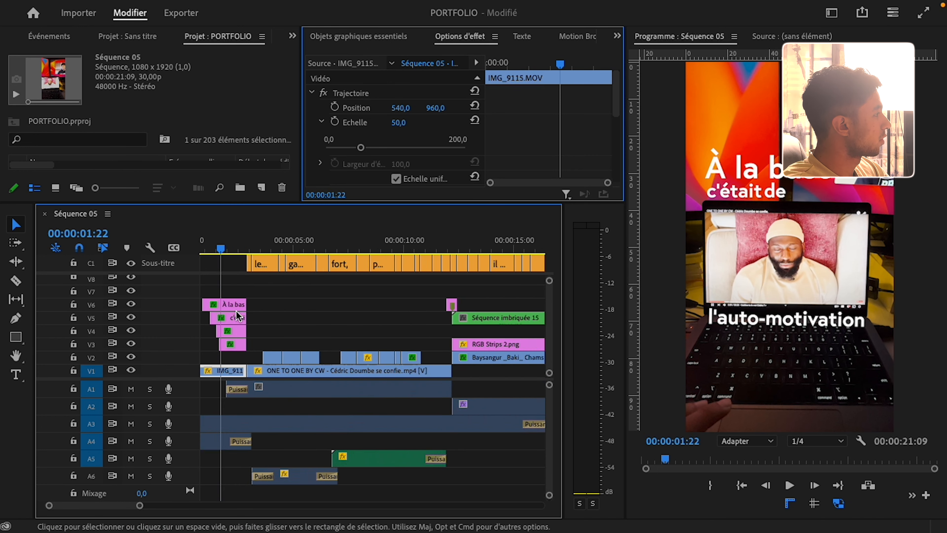
pyautogui.scroll(4, 236, 310)
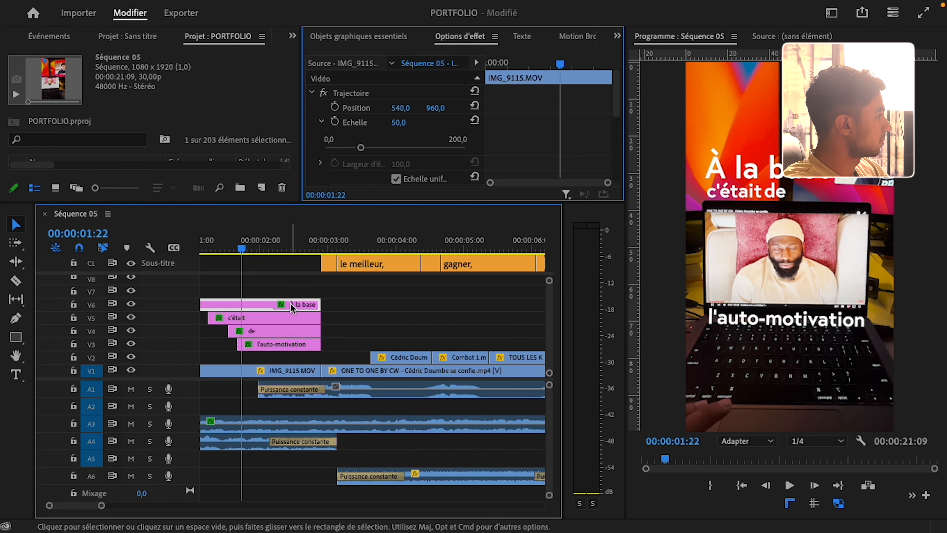
pyautogui.click(291, 317)
pyautogui.click(293, 344)
pyautogui.scroll(-5, 293, 343)
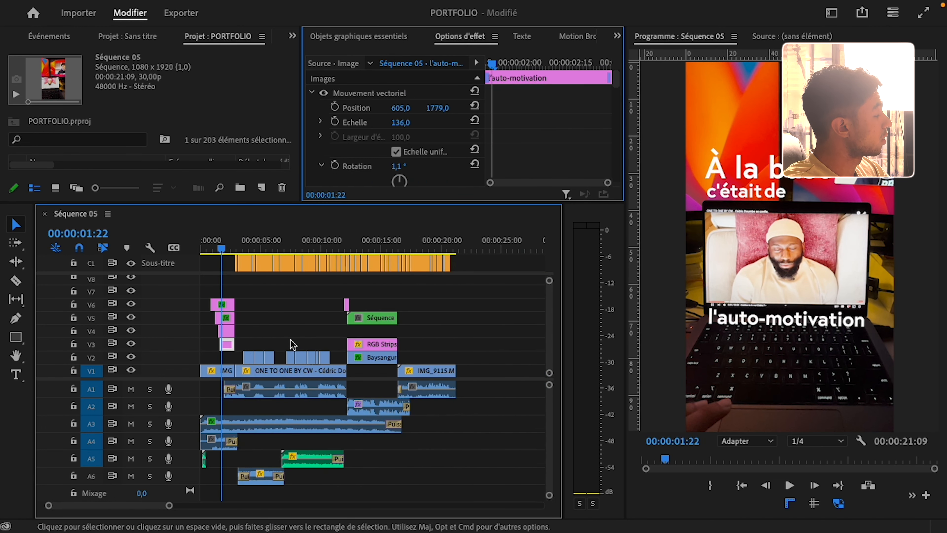